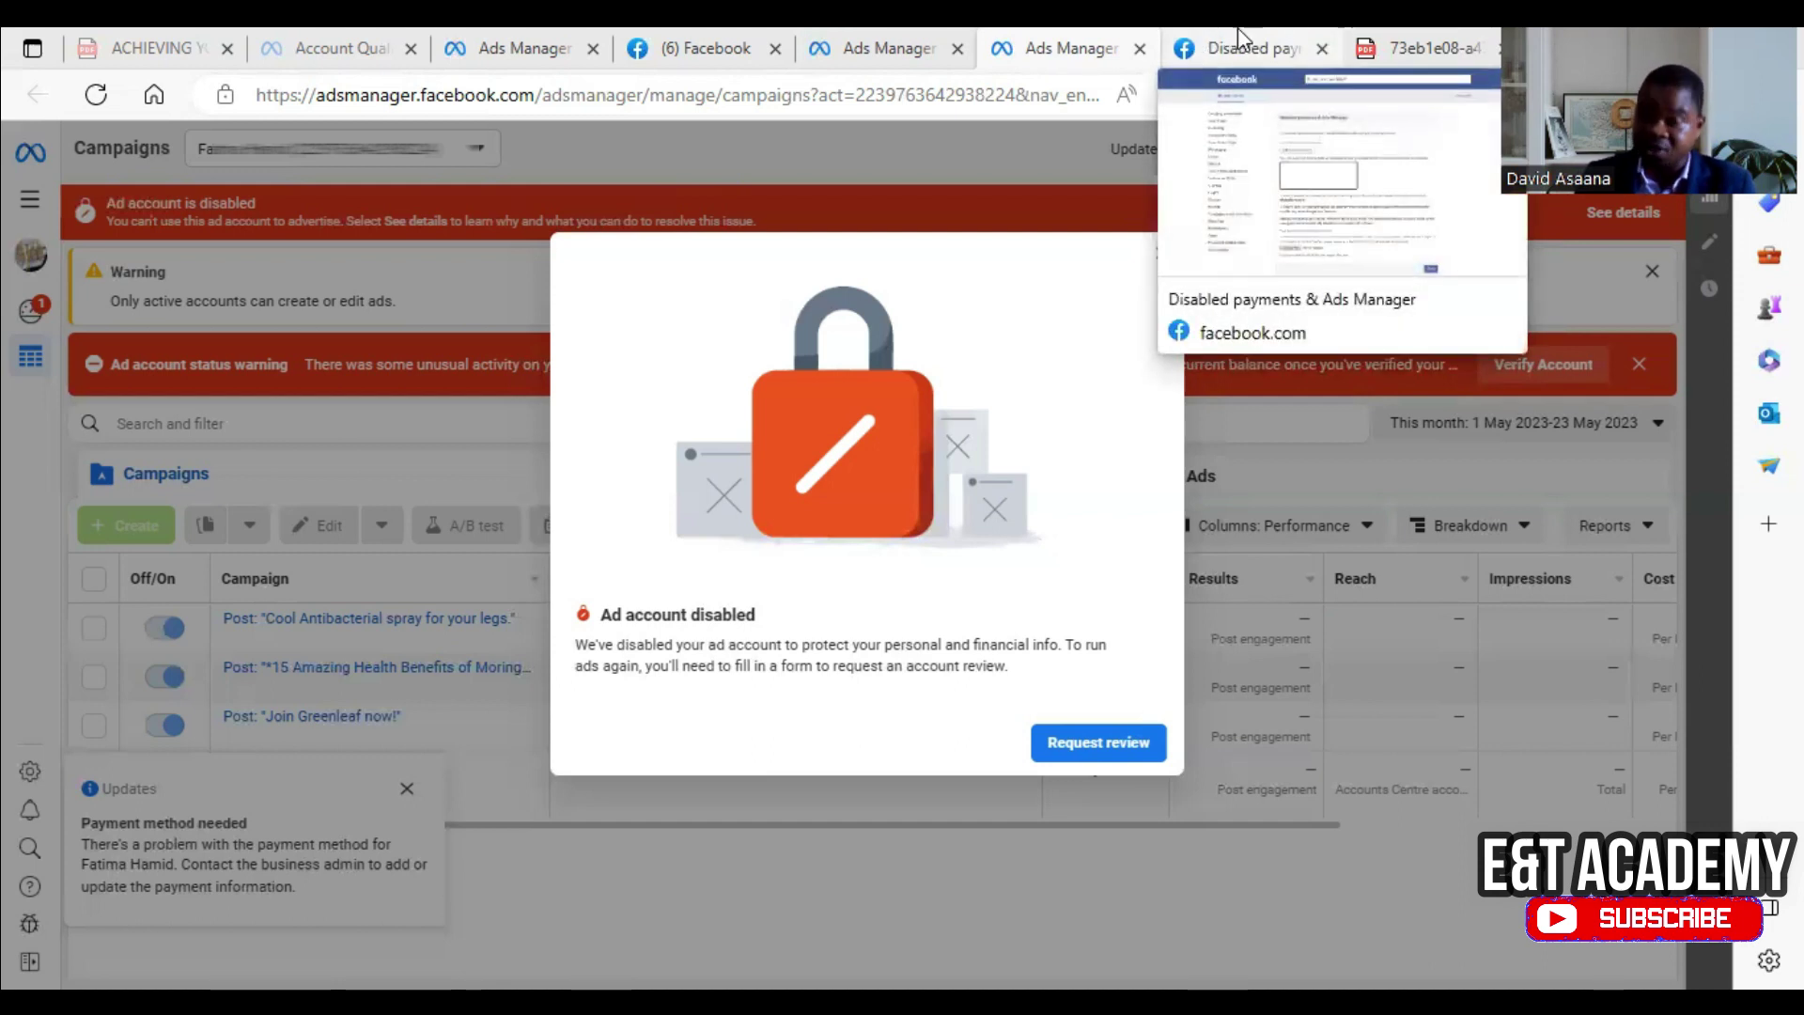
Return to the Ads Manager campaigns page showing the 'Ad account disabled' notice
{"action": "left_click", "coordinate": [910, 41]}
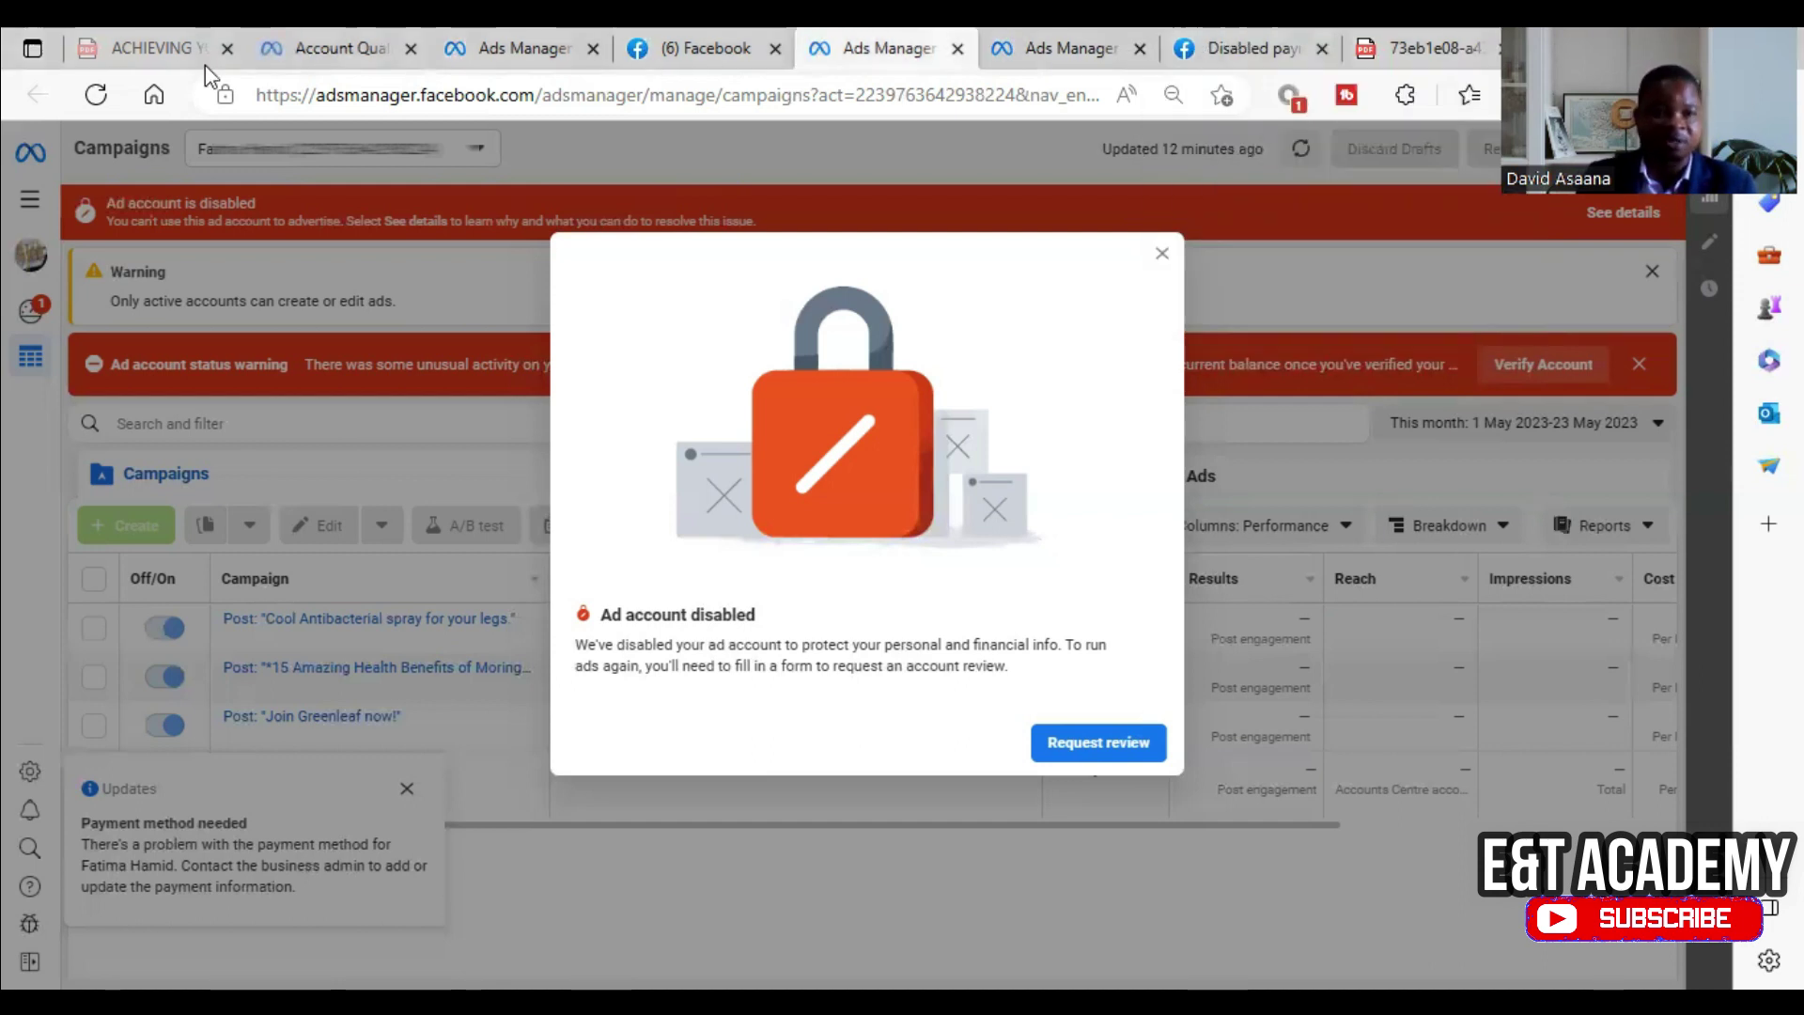
Dismiss the disabled notice and go through All tools > Billing to the account's Payment Settings
{"action": "left_click", "coordinate": [32, 205]}
{"action": "left_click", "coordinate": [31, 207]}
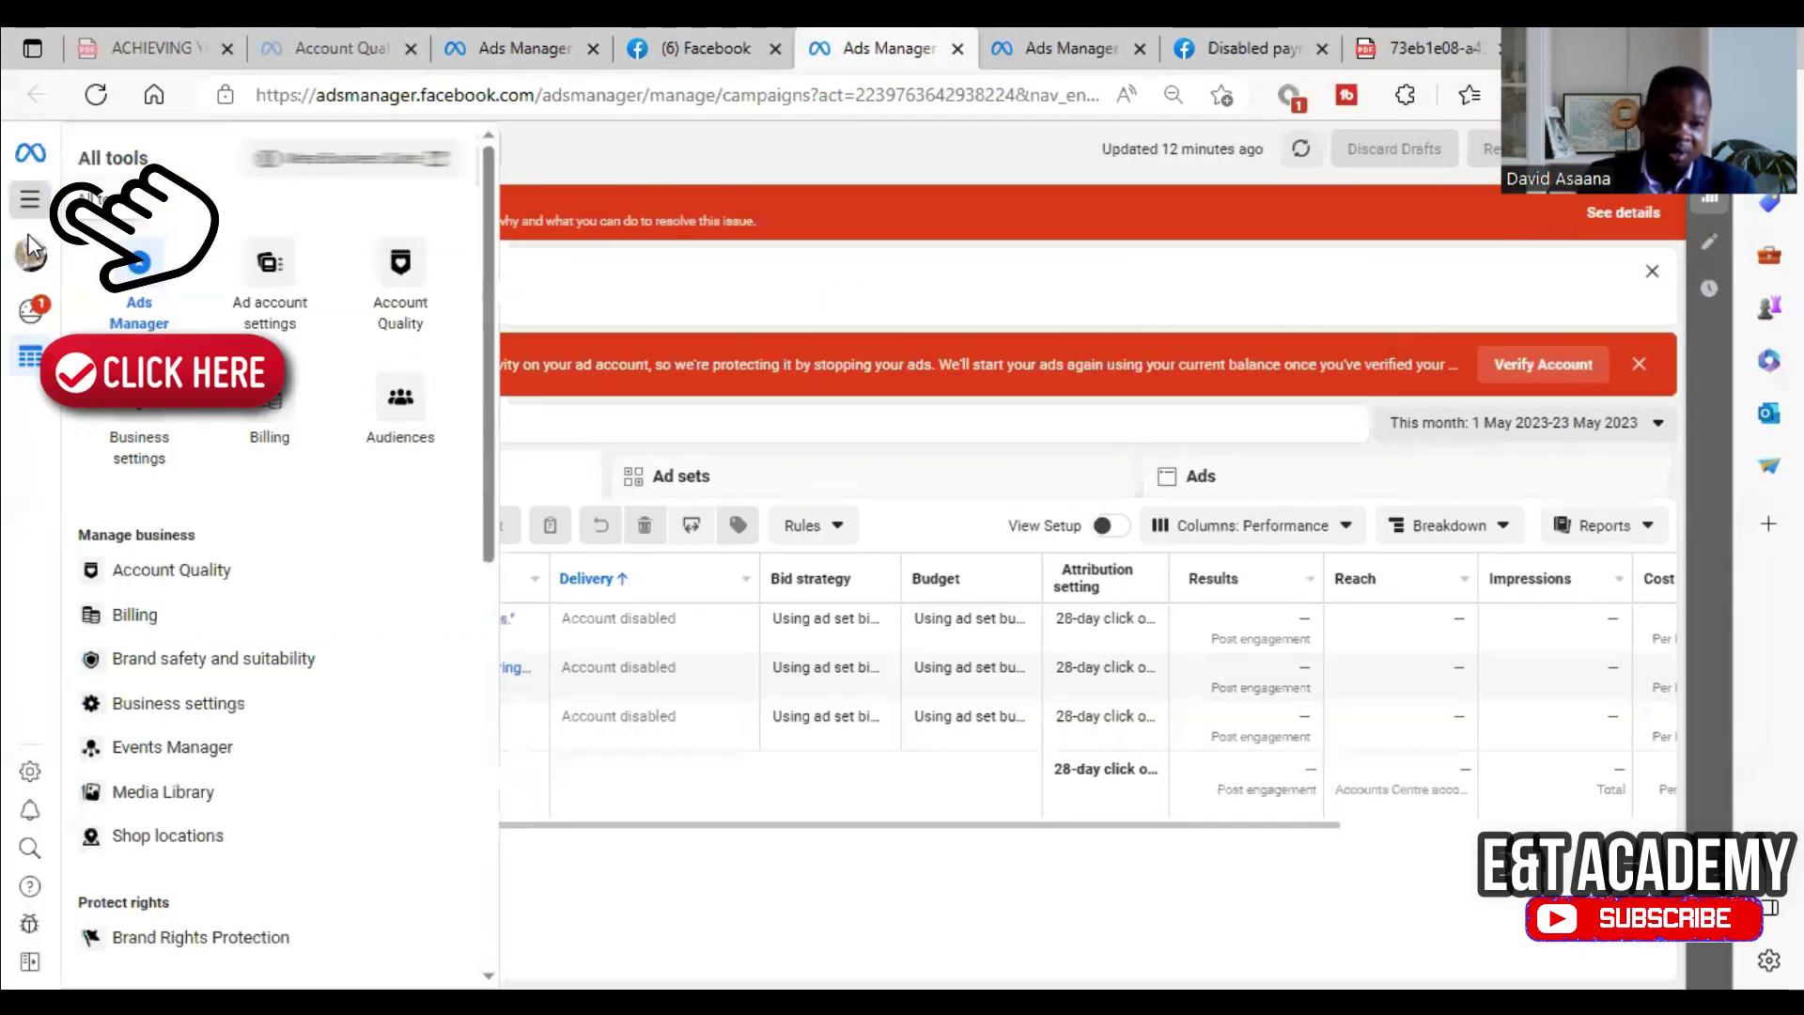
{"action": "left_click", "coordinate": [282, 440]}
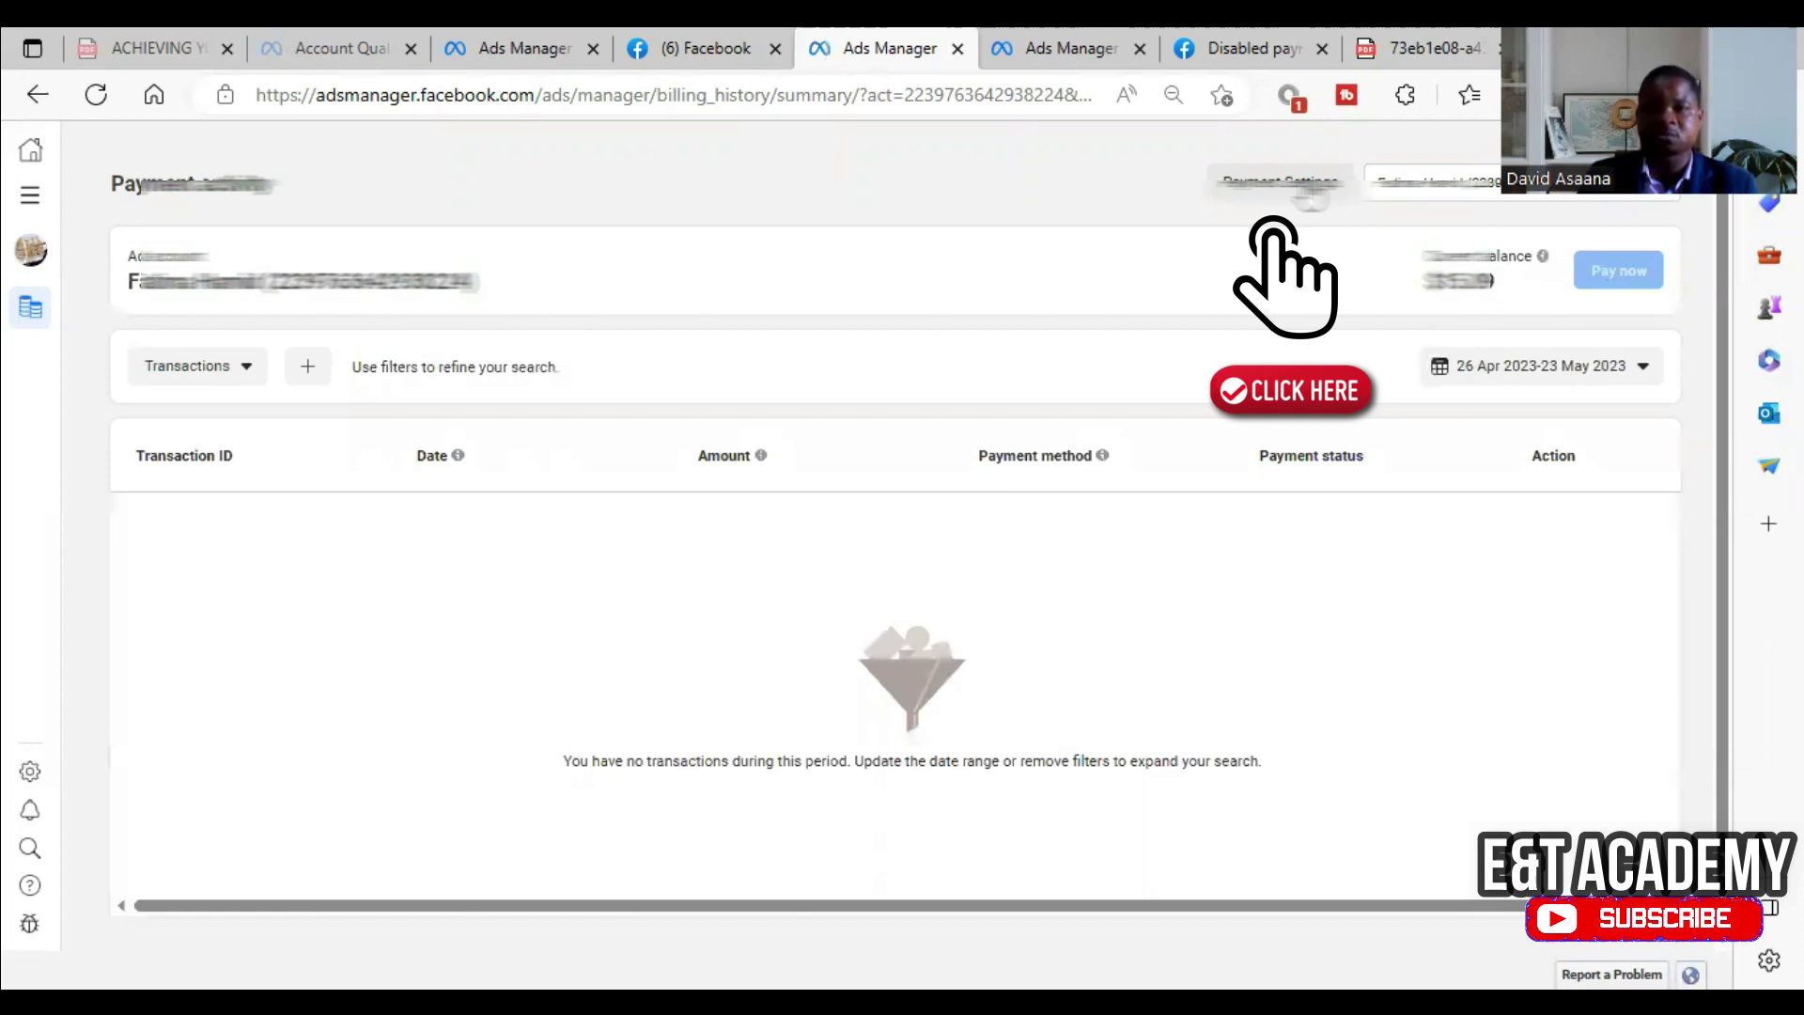
{"action": "left_click", "coordinate": [1306, 188]}
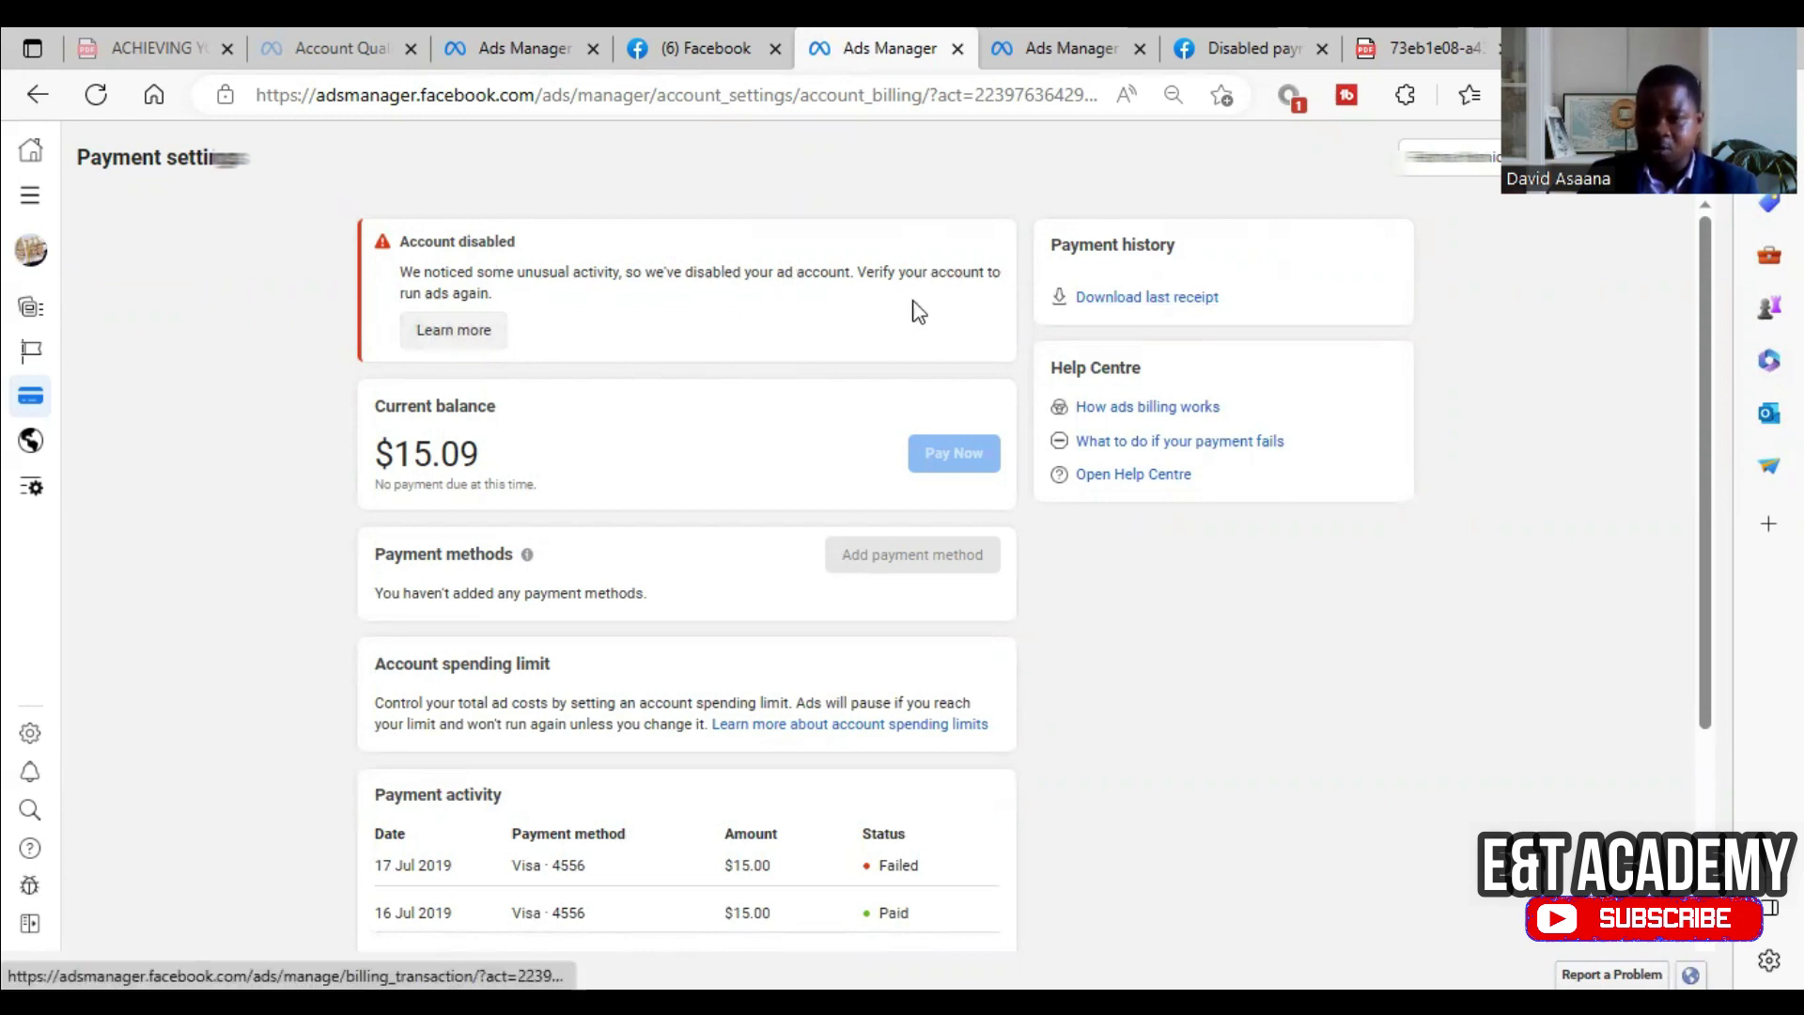
{"action": "scroll", "coordinate": [591, 352], "scroll_direction": "down", "scroll_amount": 3}
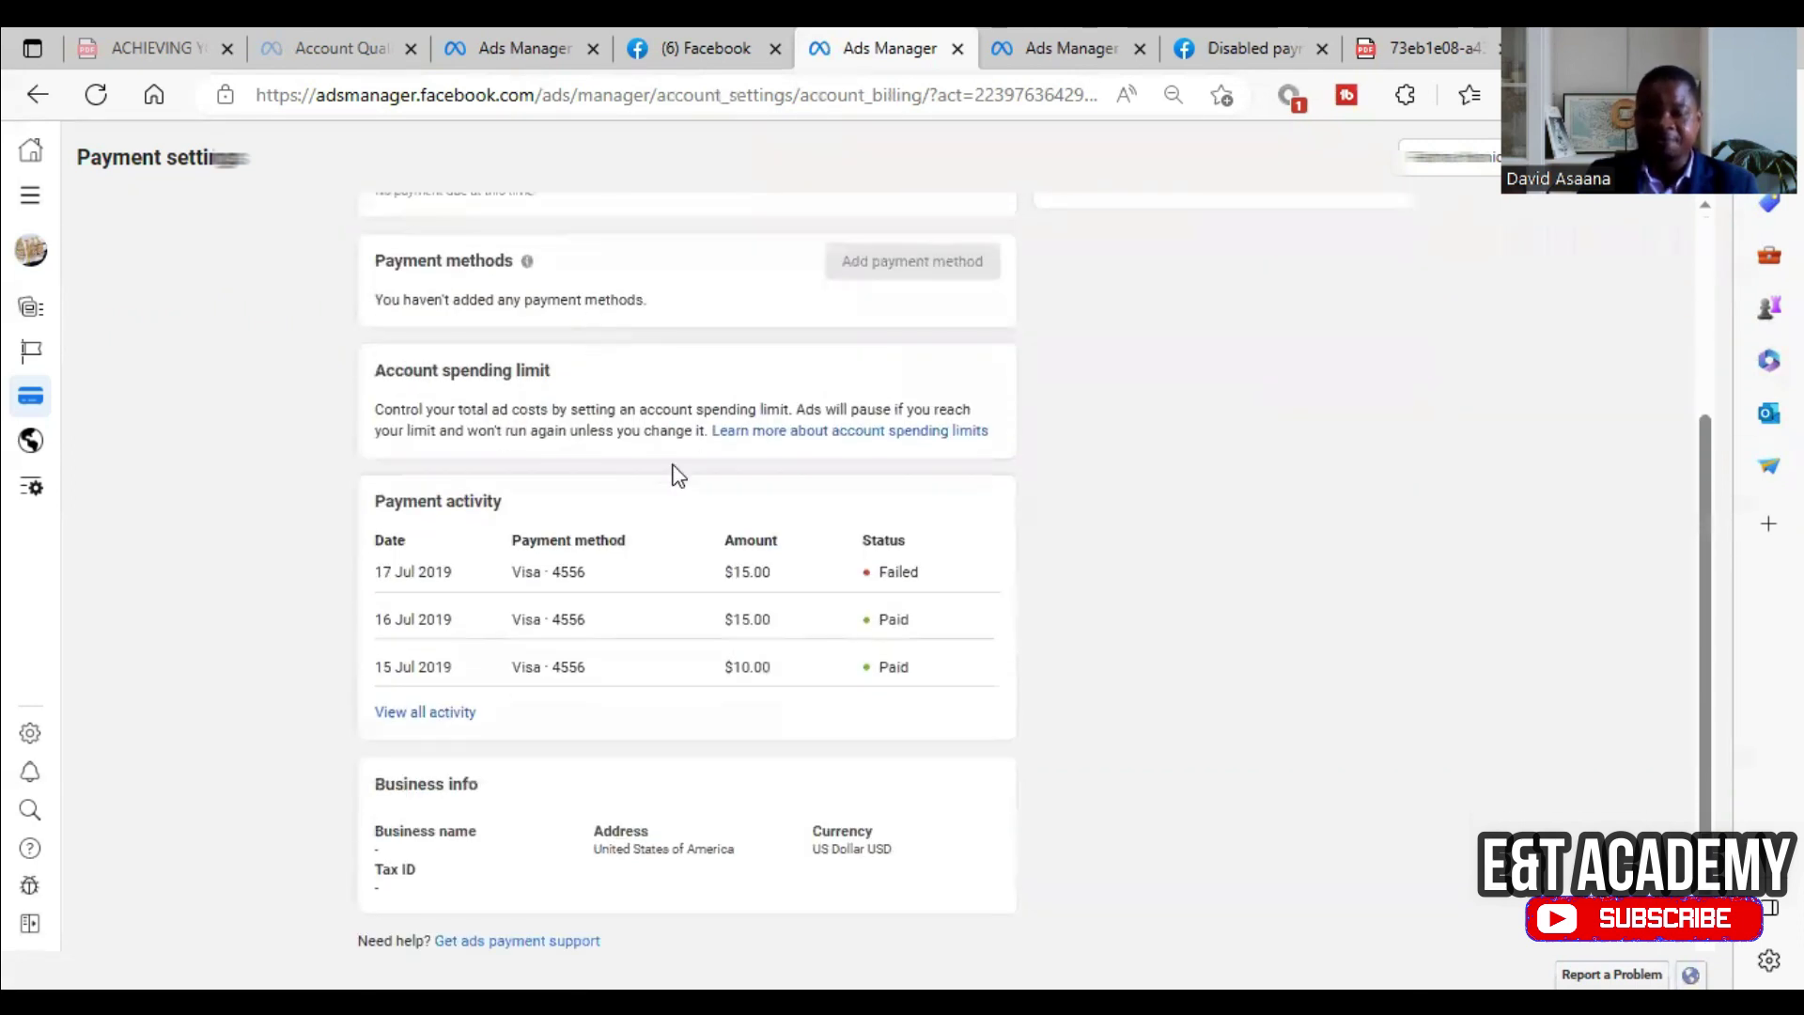
{"action": "scroll", "coordinate": [677, 472], "scroll_direction": "up", "scroll_amount": 3}
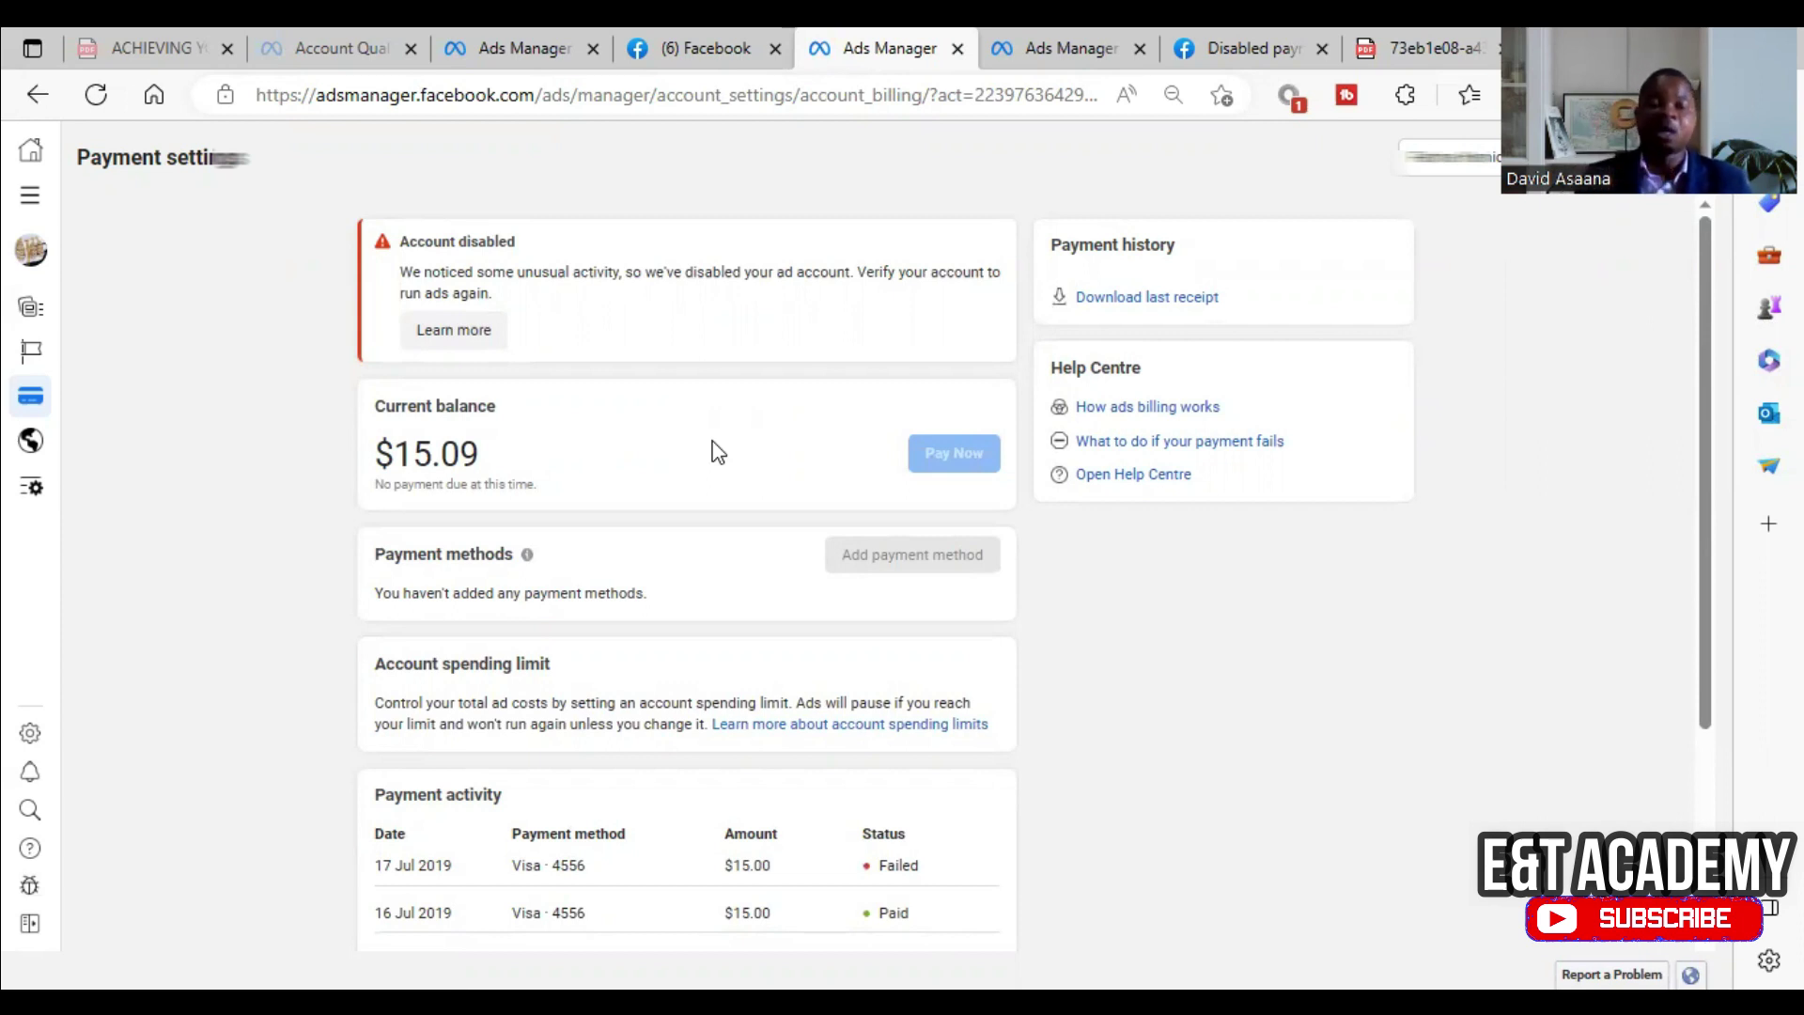
{"action": "scroll", "coordinate": [717, 449], "scroll_direction": "down", "scroll_amount": 3}
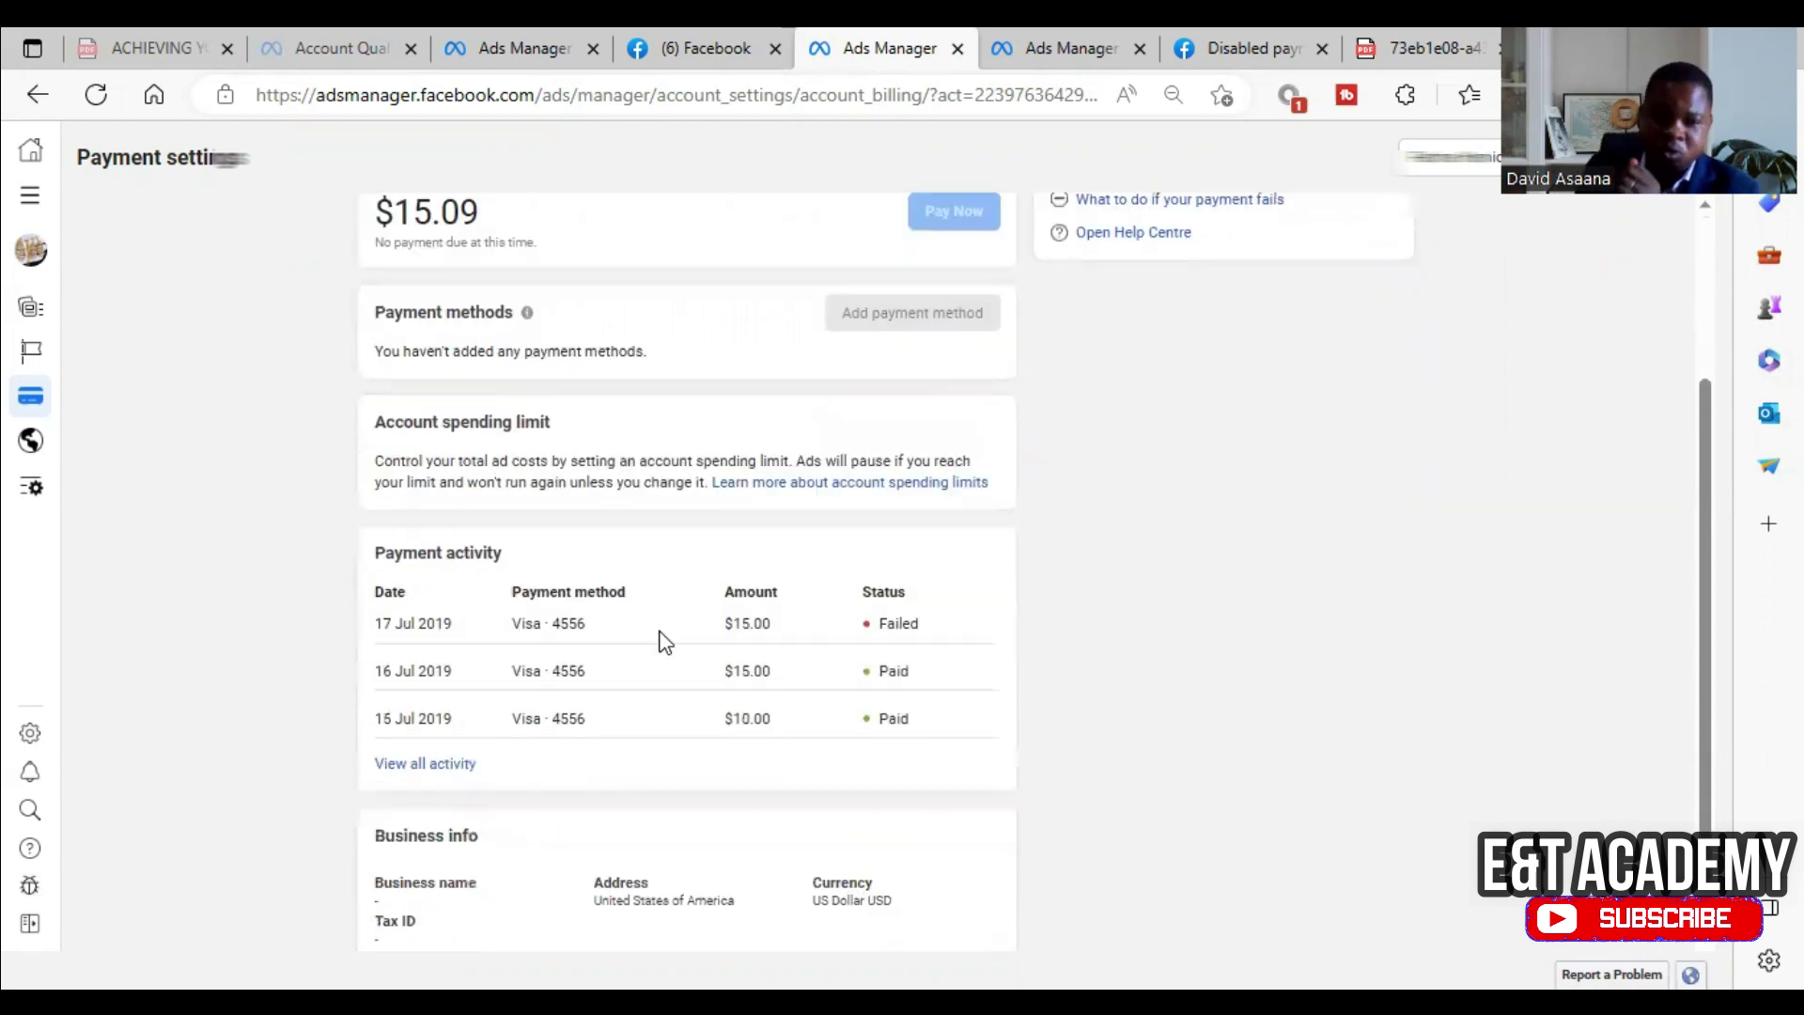
{"action": "scroll", "coordinate": [664, 641], "scroll_direction": "down", "scroll_amount": 1}
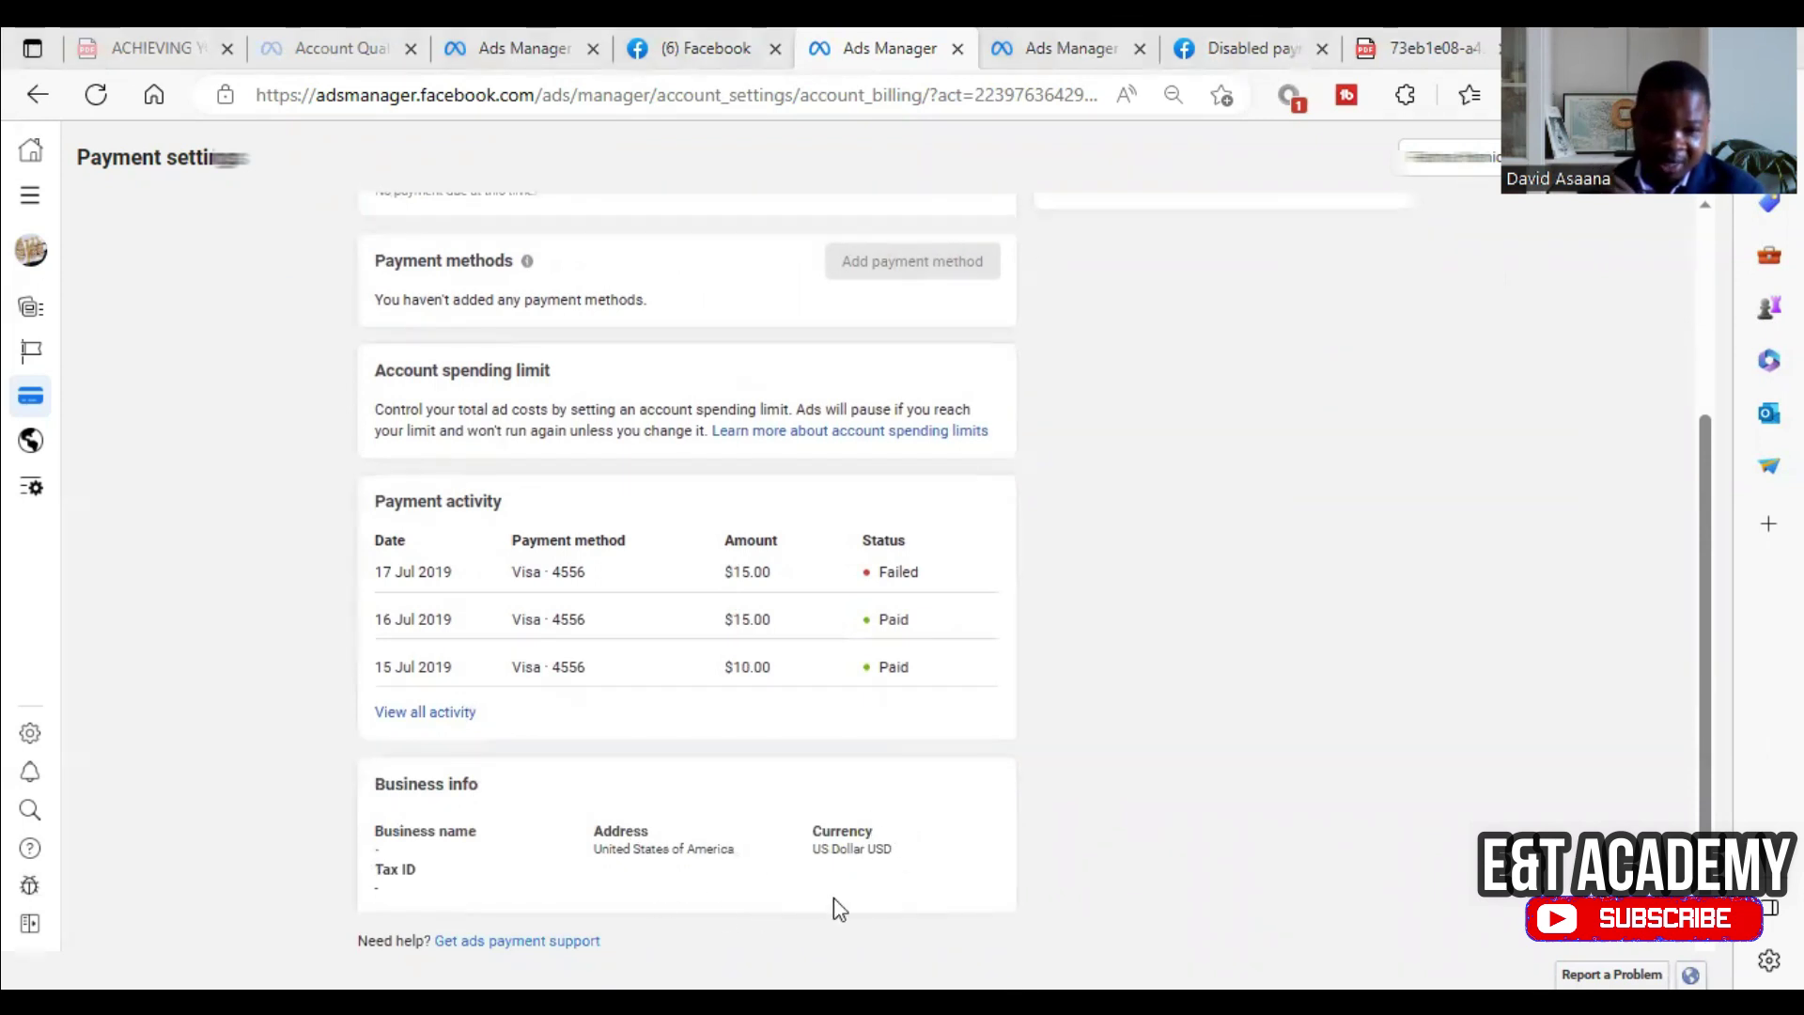
{"action": "scroll", "coordinate": [833, 899], "scroll_direction": "up", "scroll_amount": 3}
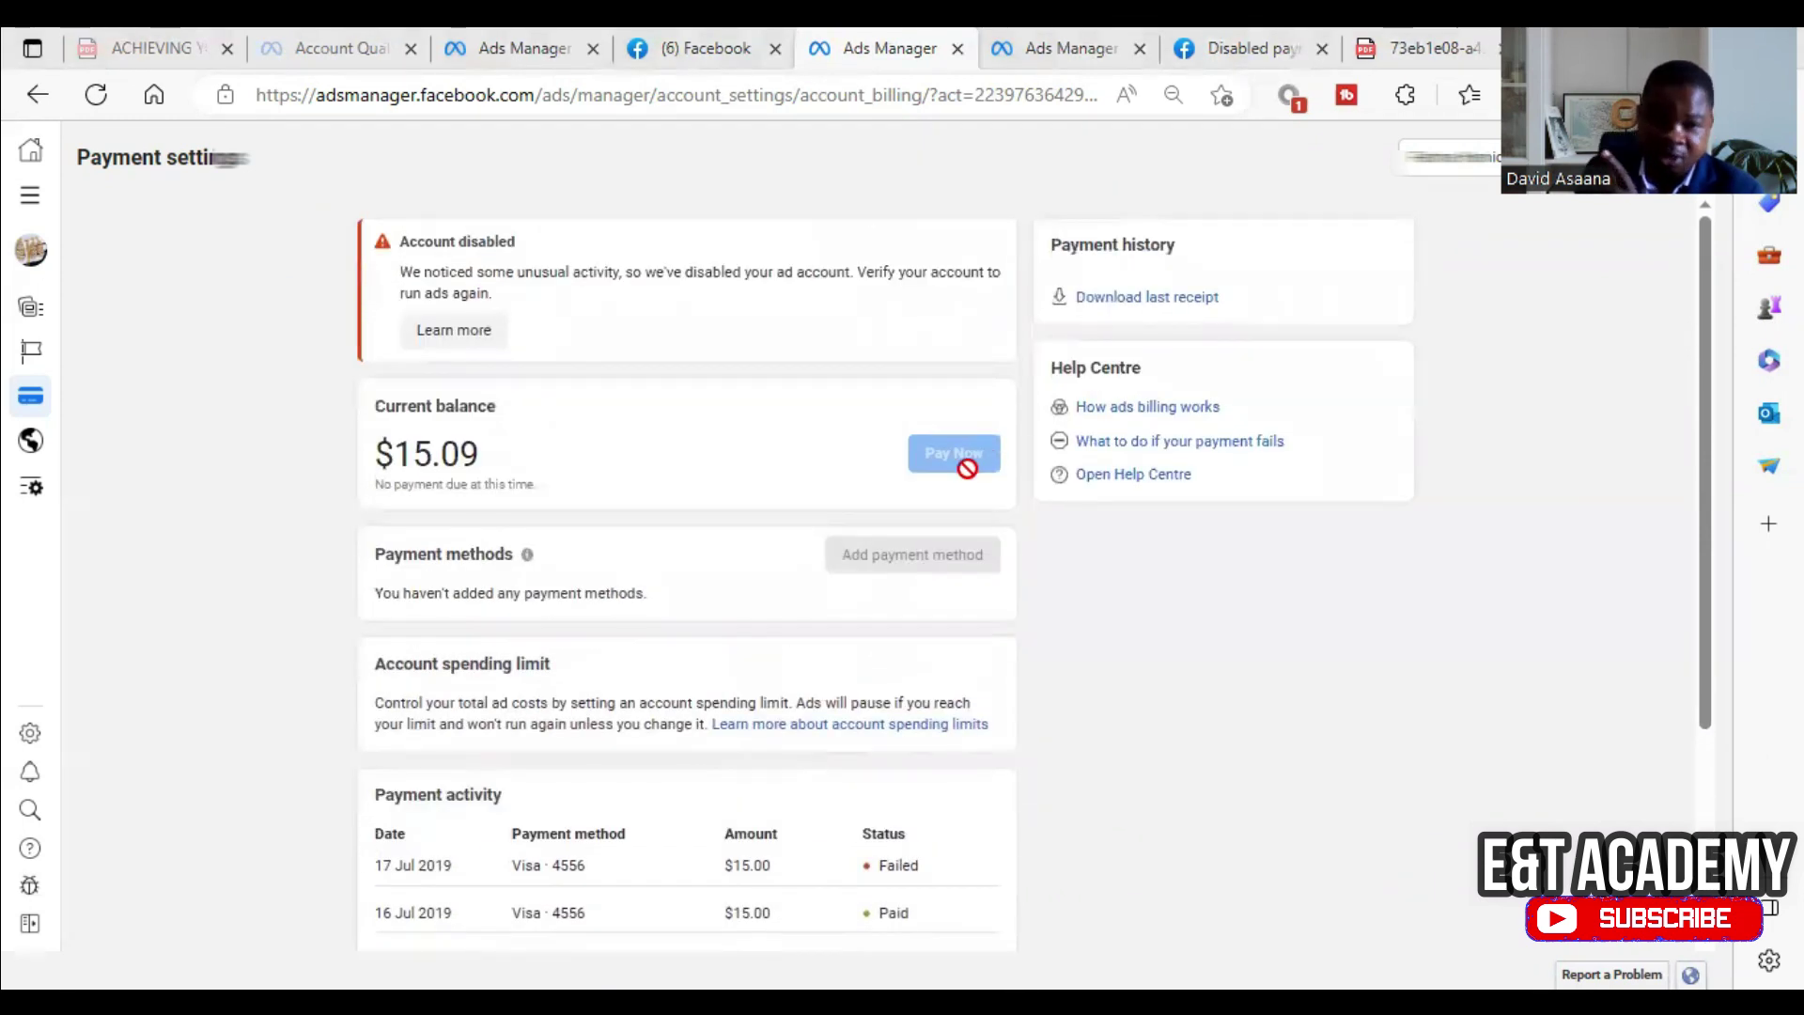
{"action": "scroll", "coordinate": [538, 324], "scroll_direction": "down", "scroll_amount": 3}
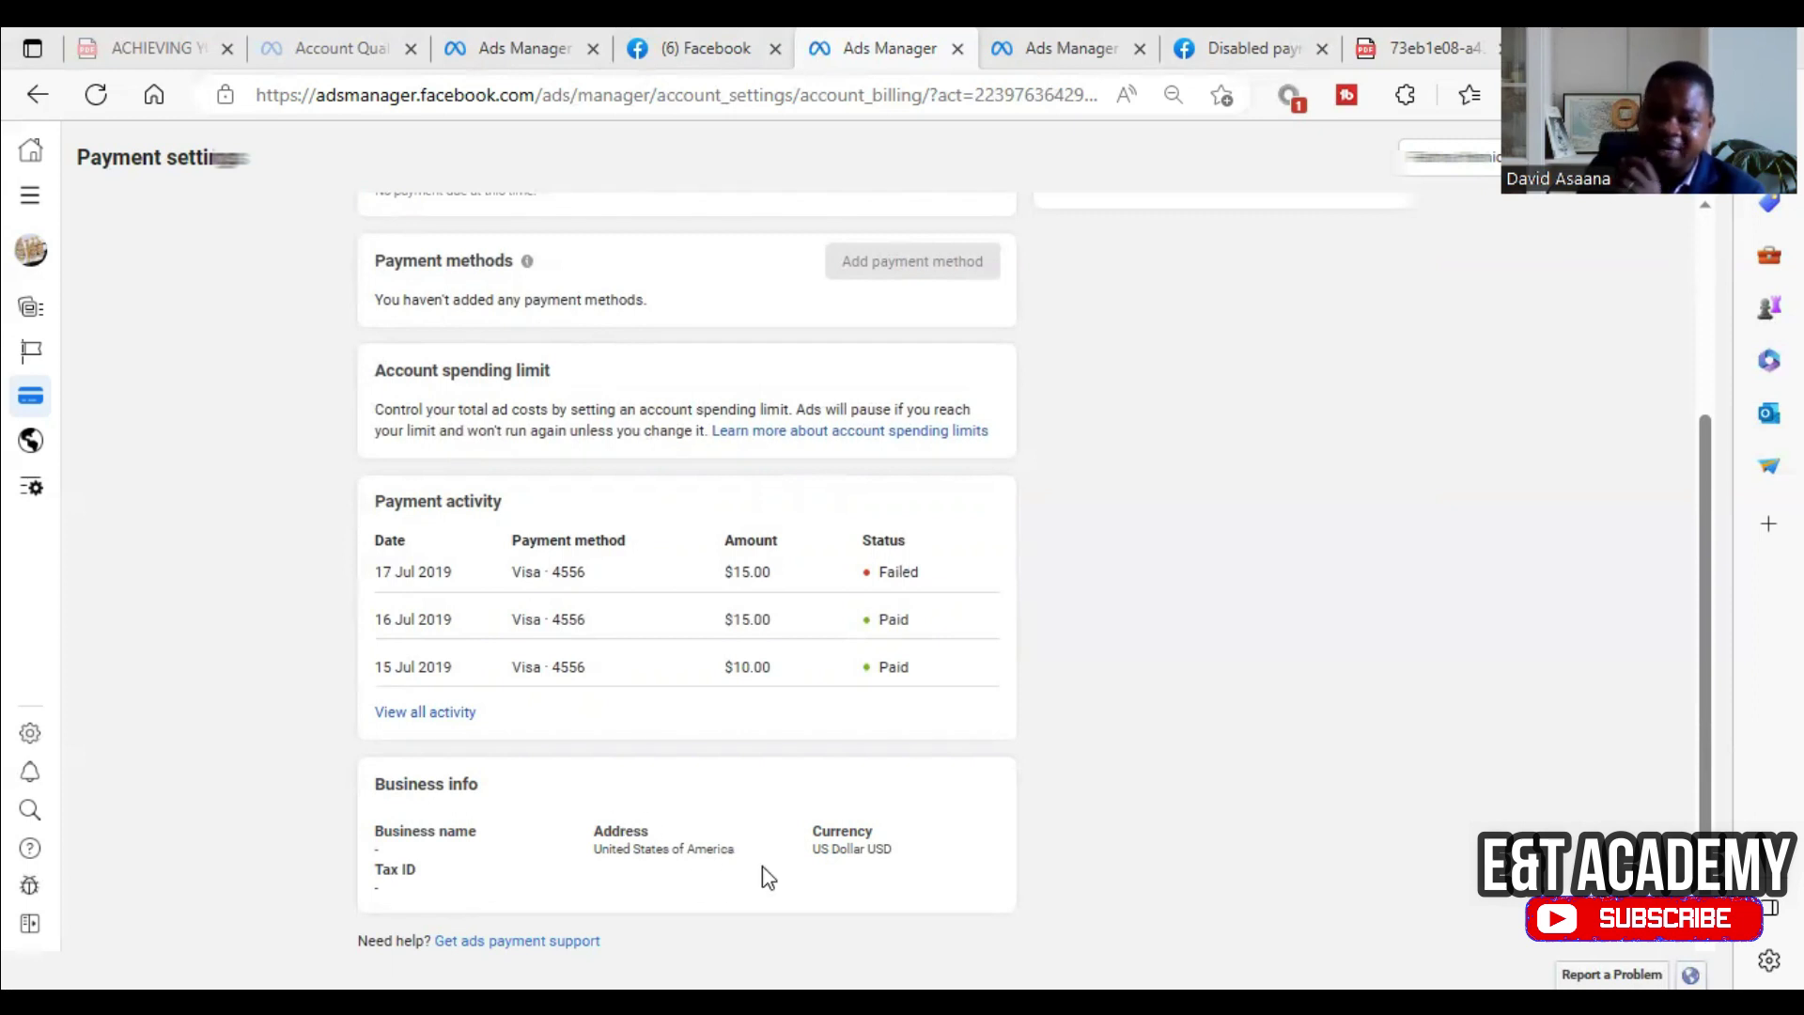
{"action": "scroll", "coordinate": [818, 846], "scroll_direction": "up", "scroll_amount": 3}
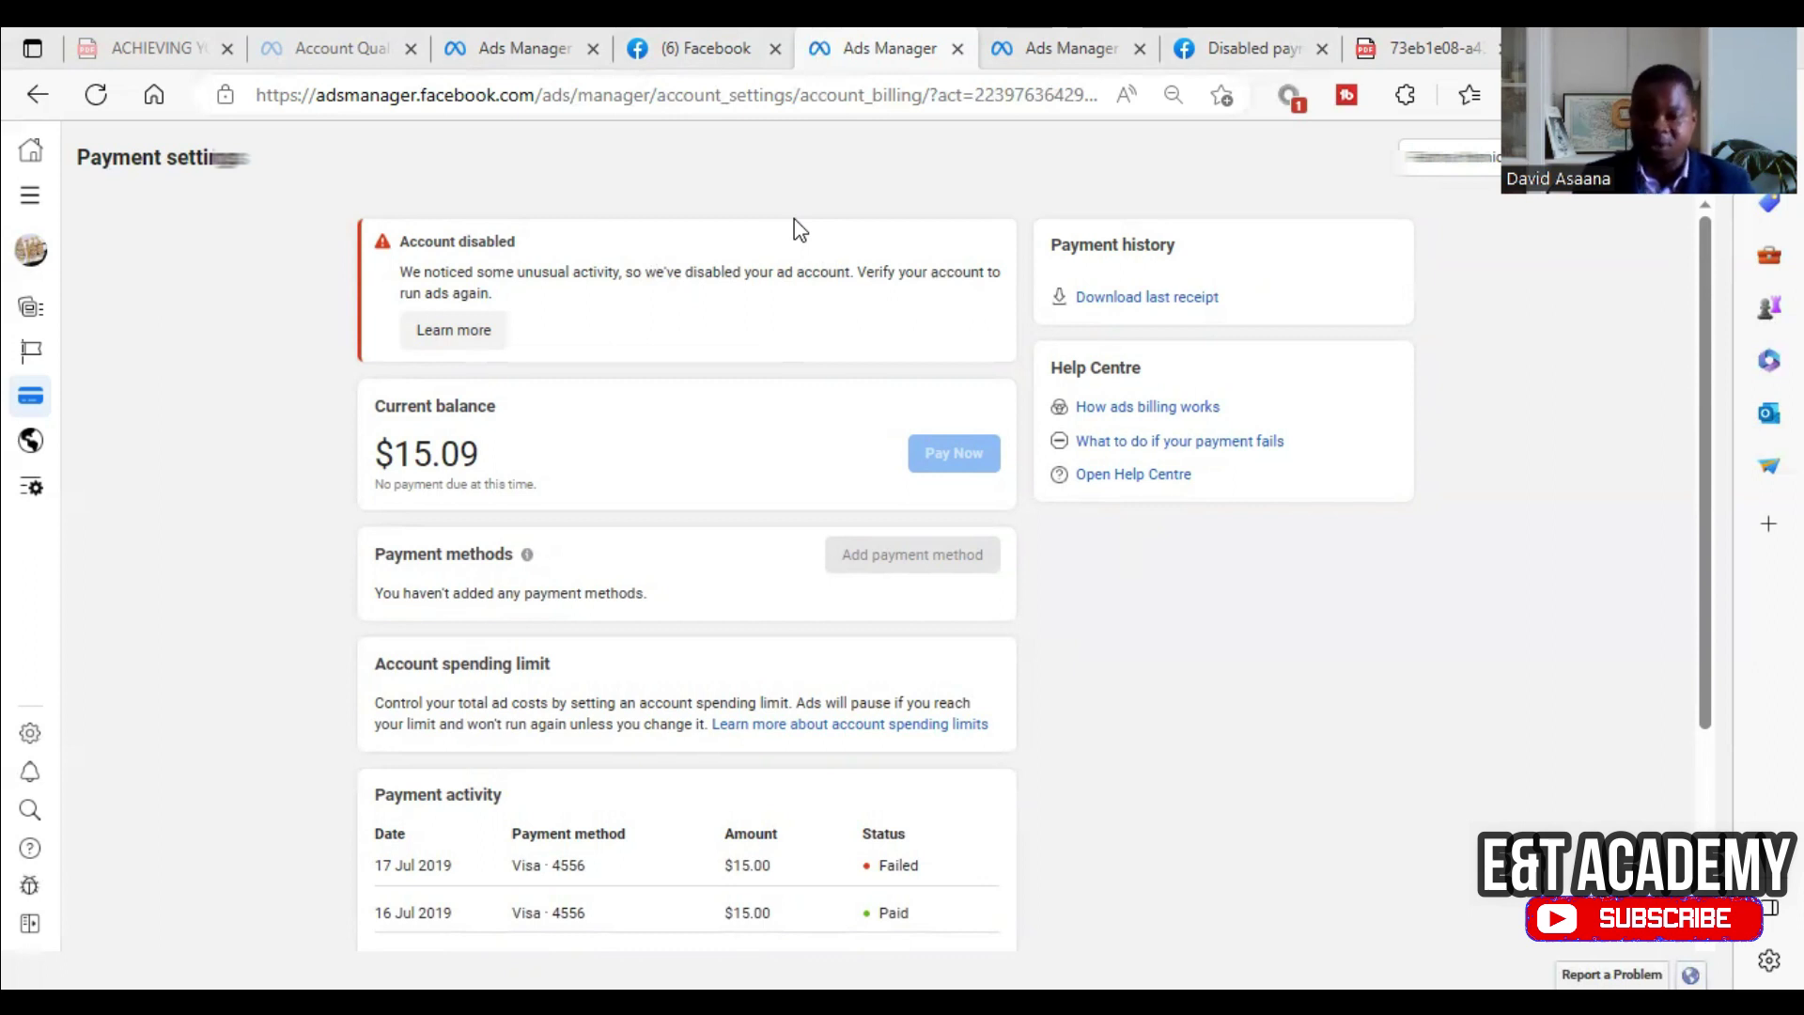
Scroll through the payment settings to review the disabled notice, $15.09 balance and payment activity
{"action": "scroll", "coordinate": [833, 241], "scroll_direction": "down", "scroll_amount": 3}
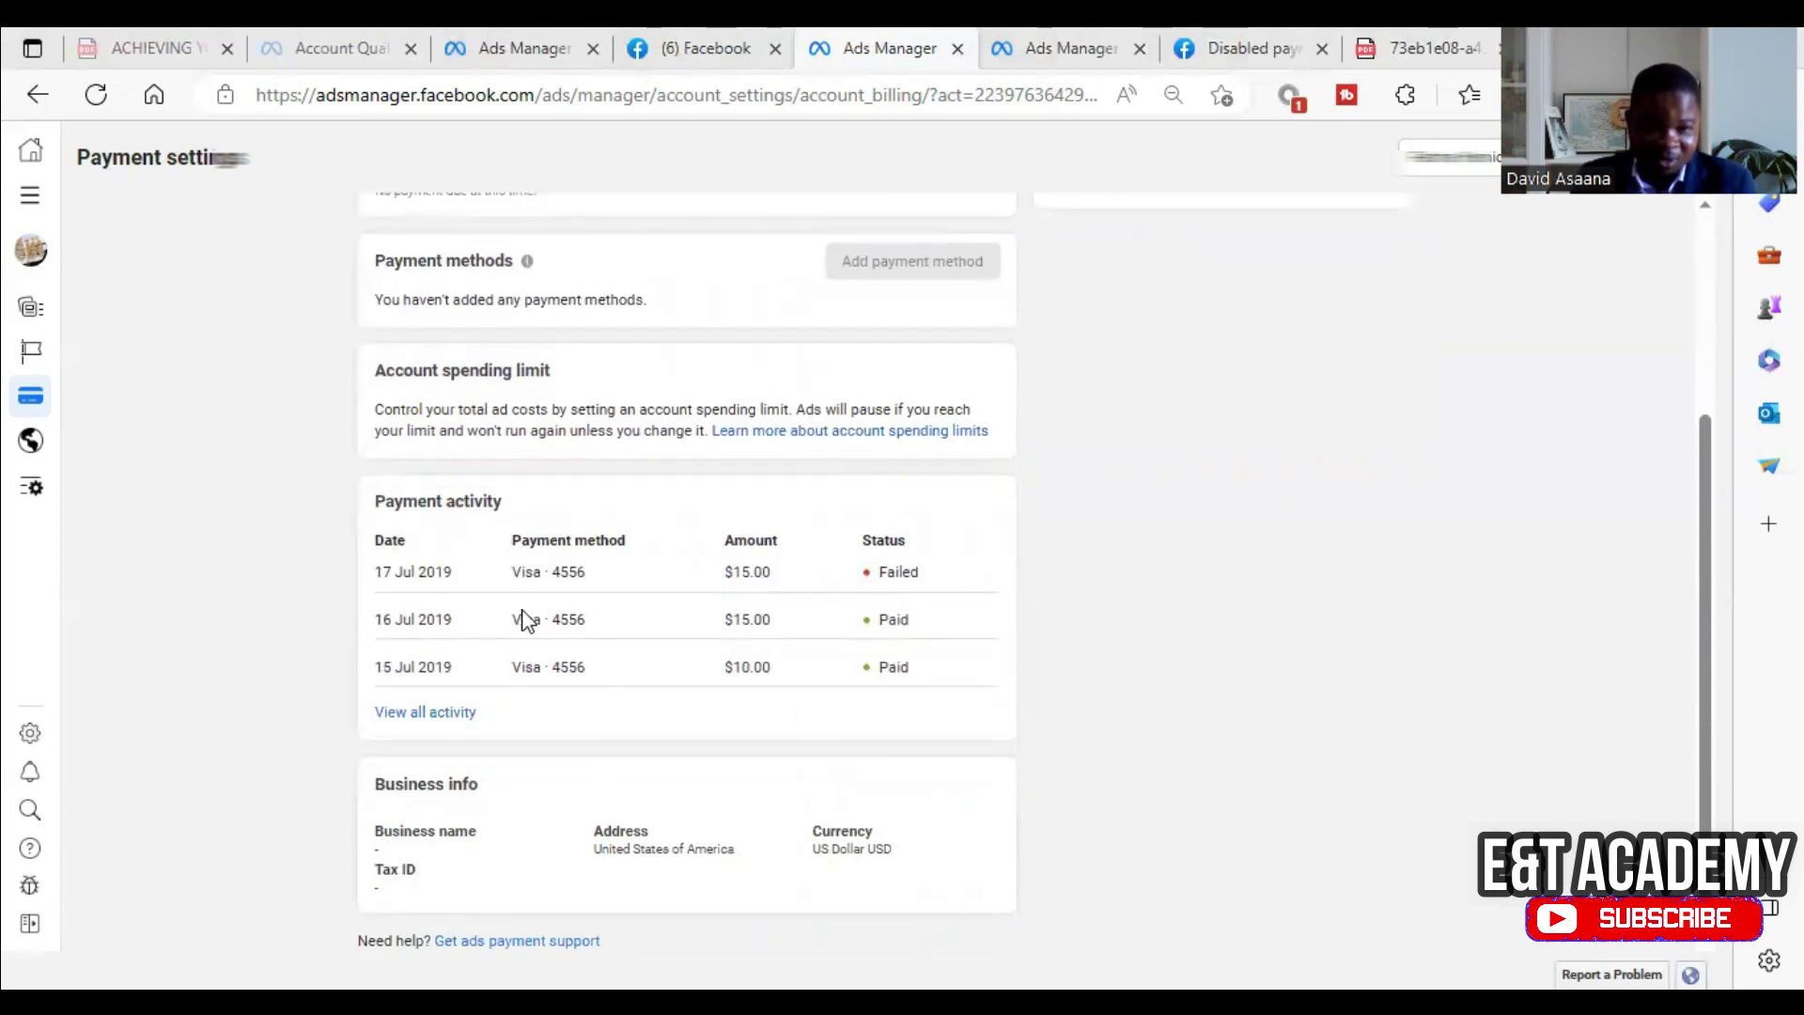
{"action": "scroll", "coordinate": [915, 470], "scroll_direction": "up", "scroll_amount": 3}
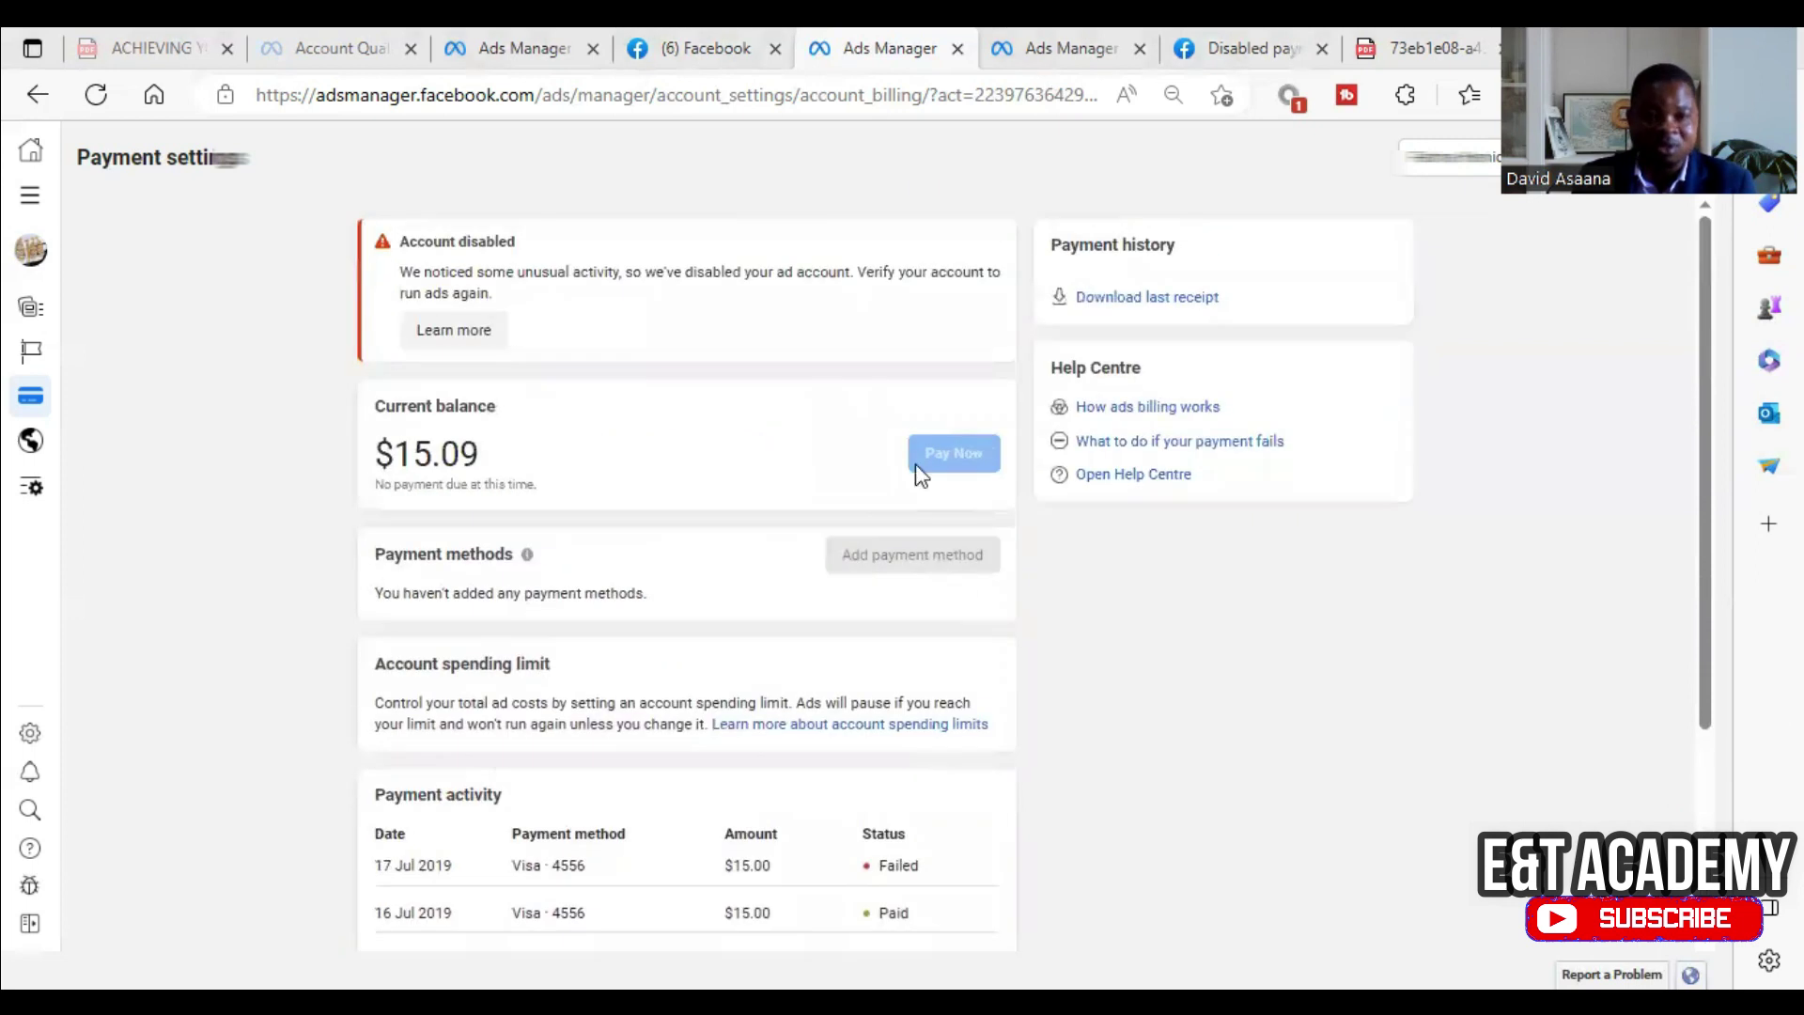
{"action": "scroll", "coordinate": [1086, 555], "scroll_direction": "down", "scroll_amount": 3}
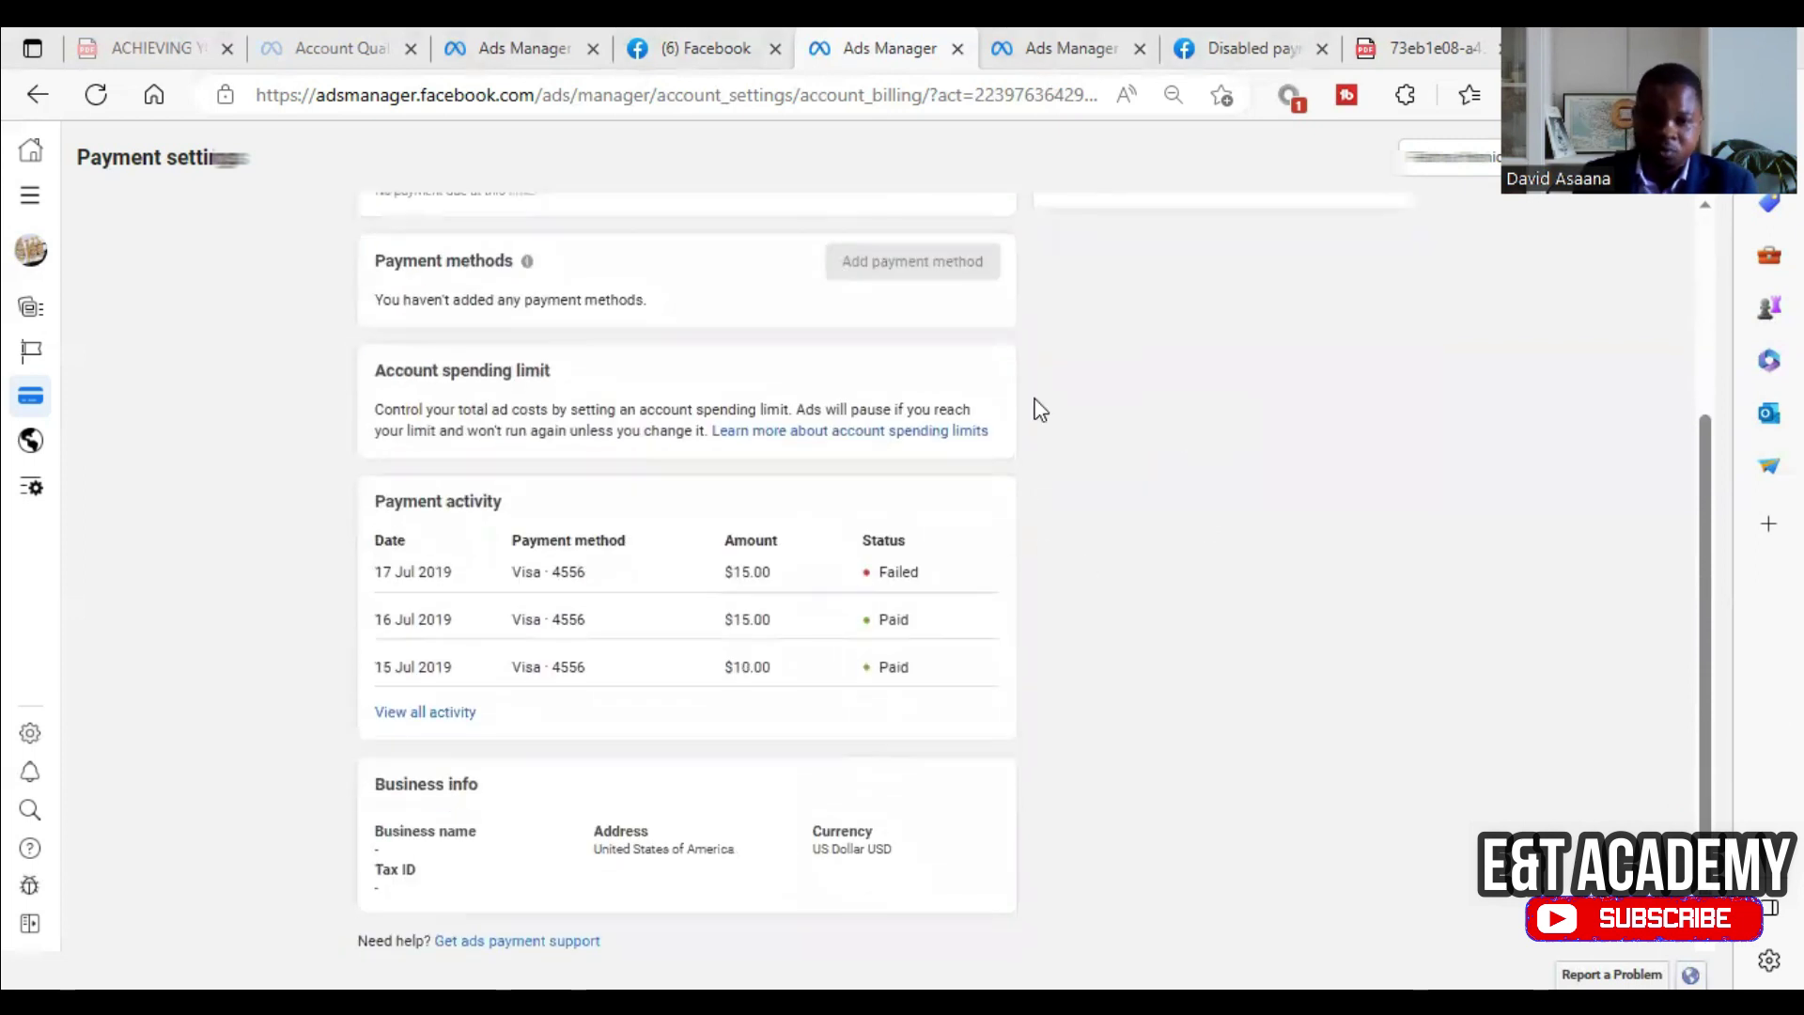
{"action": "scroll", "coordinate": [1041, 415], "scroll_direction": "up", "scroll_amount": 3}
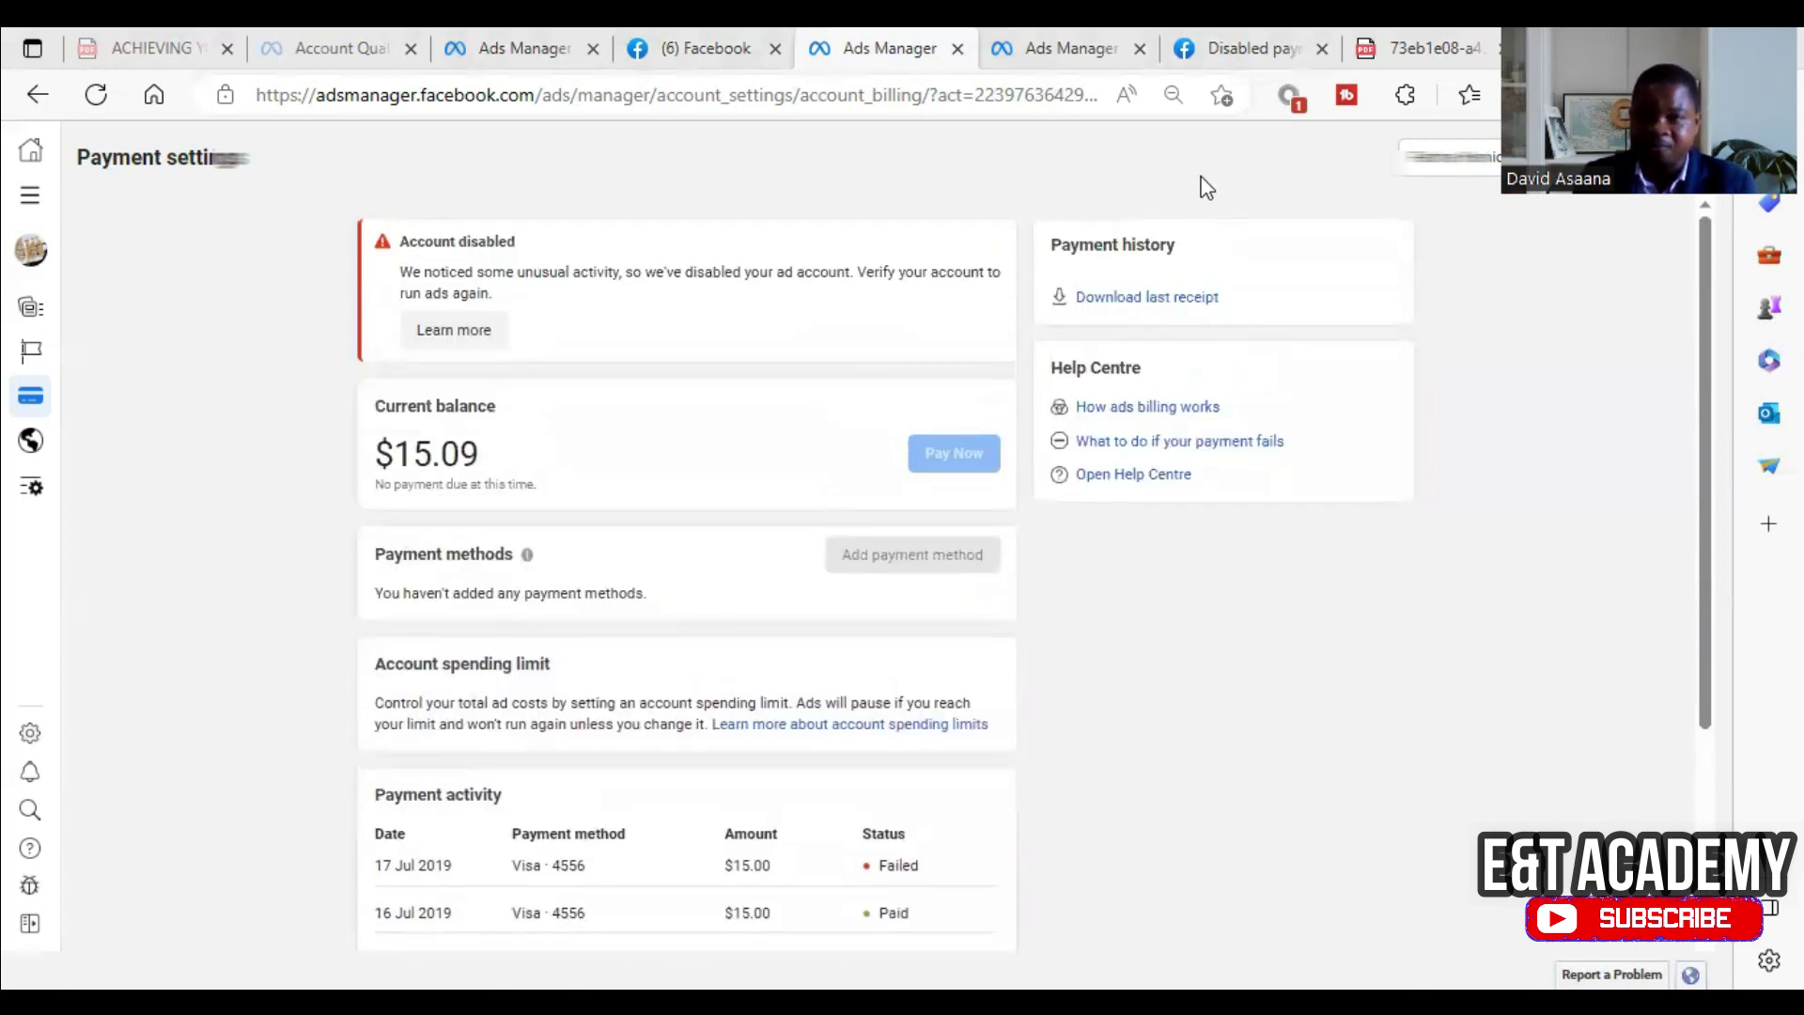
{"action": "scroll", "coordinate": [826, 612], "scroll_direction": "down", "scroll_amount": 3}
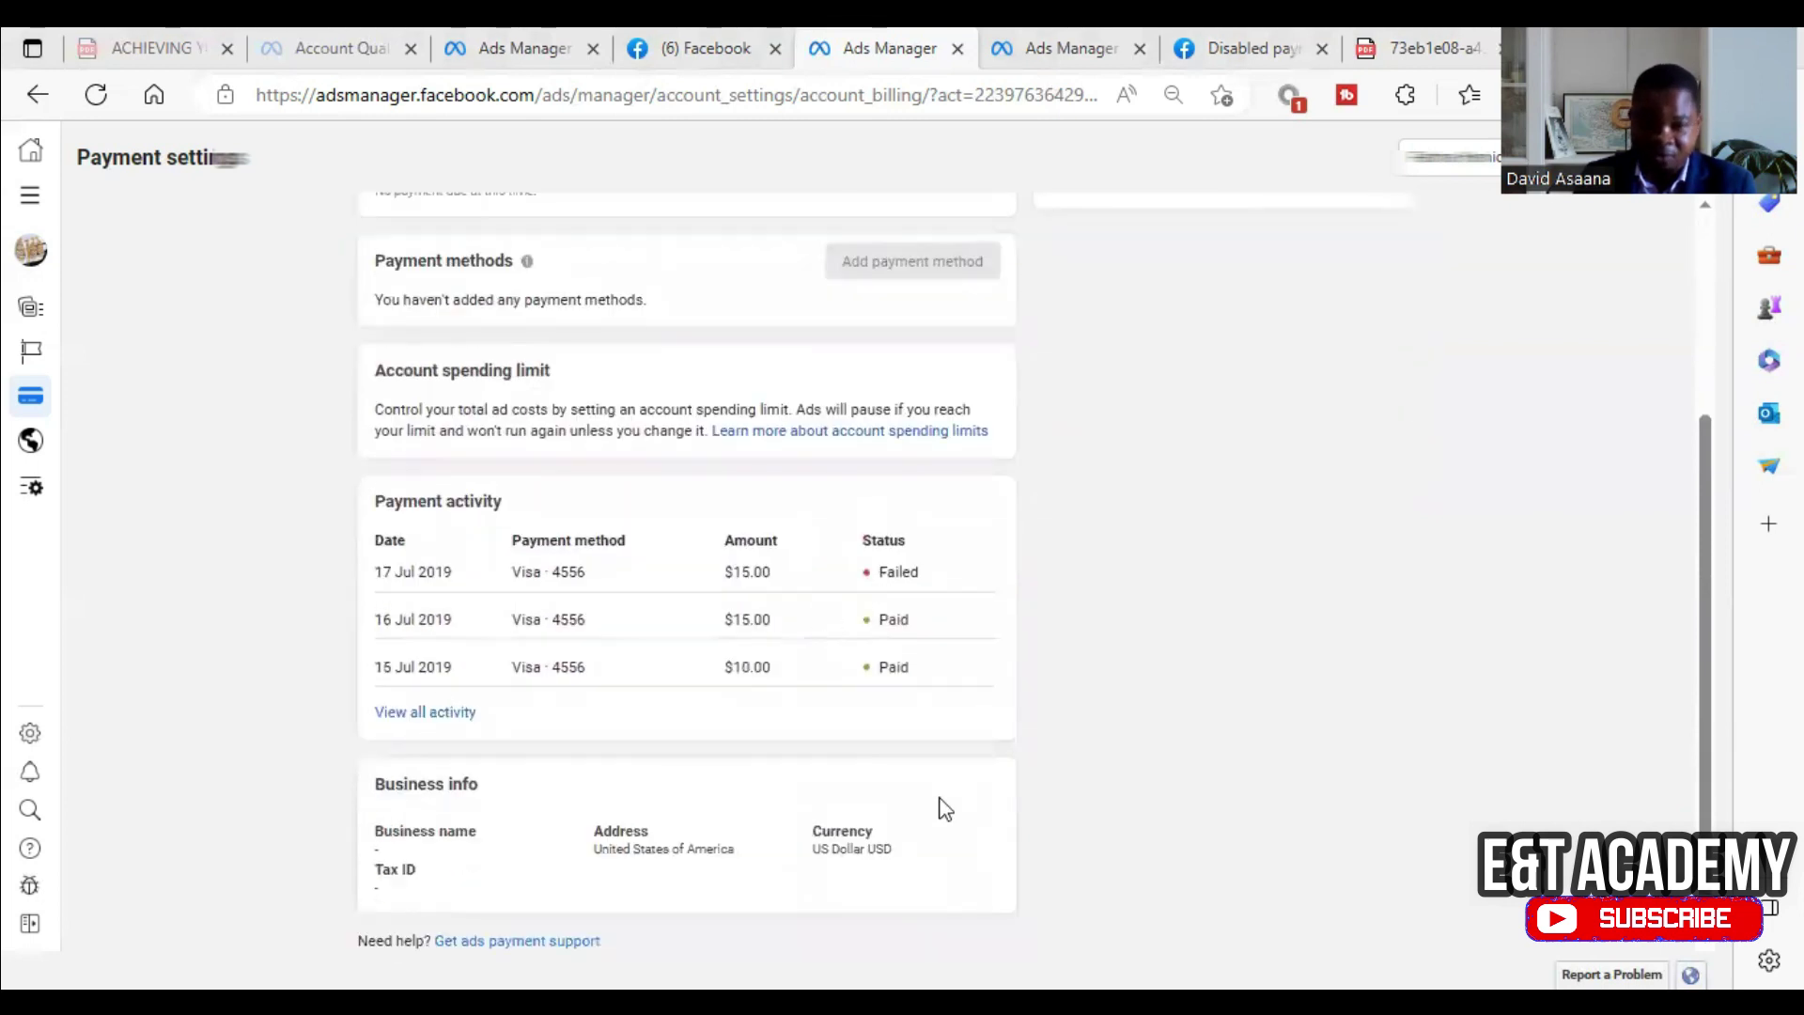
{"action": "scroll", "coordinate": [996, 386], "scroll_direction": "up", "scroll_amount": 3}
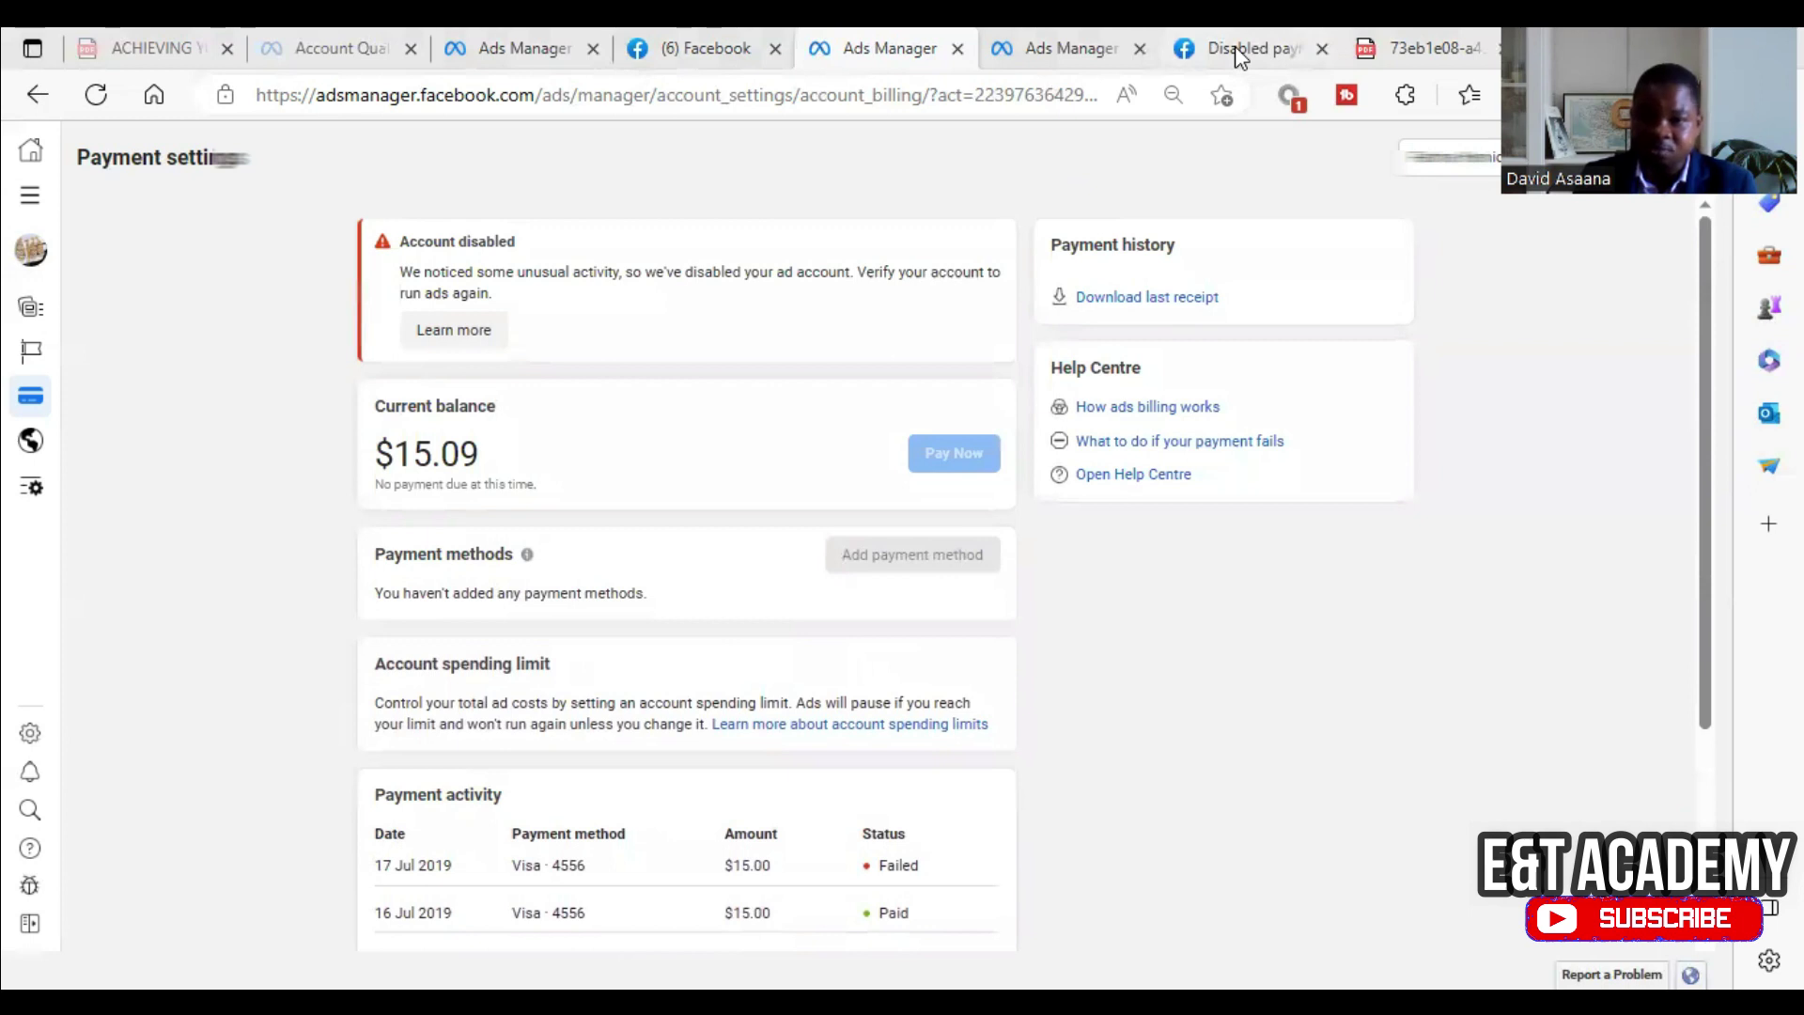
{"action": "scroll", "coordinate": [962, 348], "scroll_direction": "down", "scroll_amount": 3}
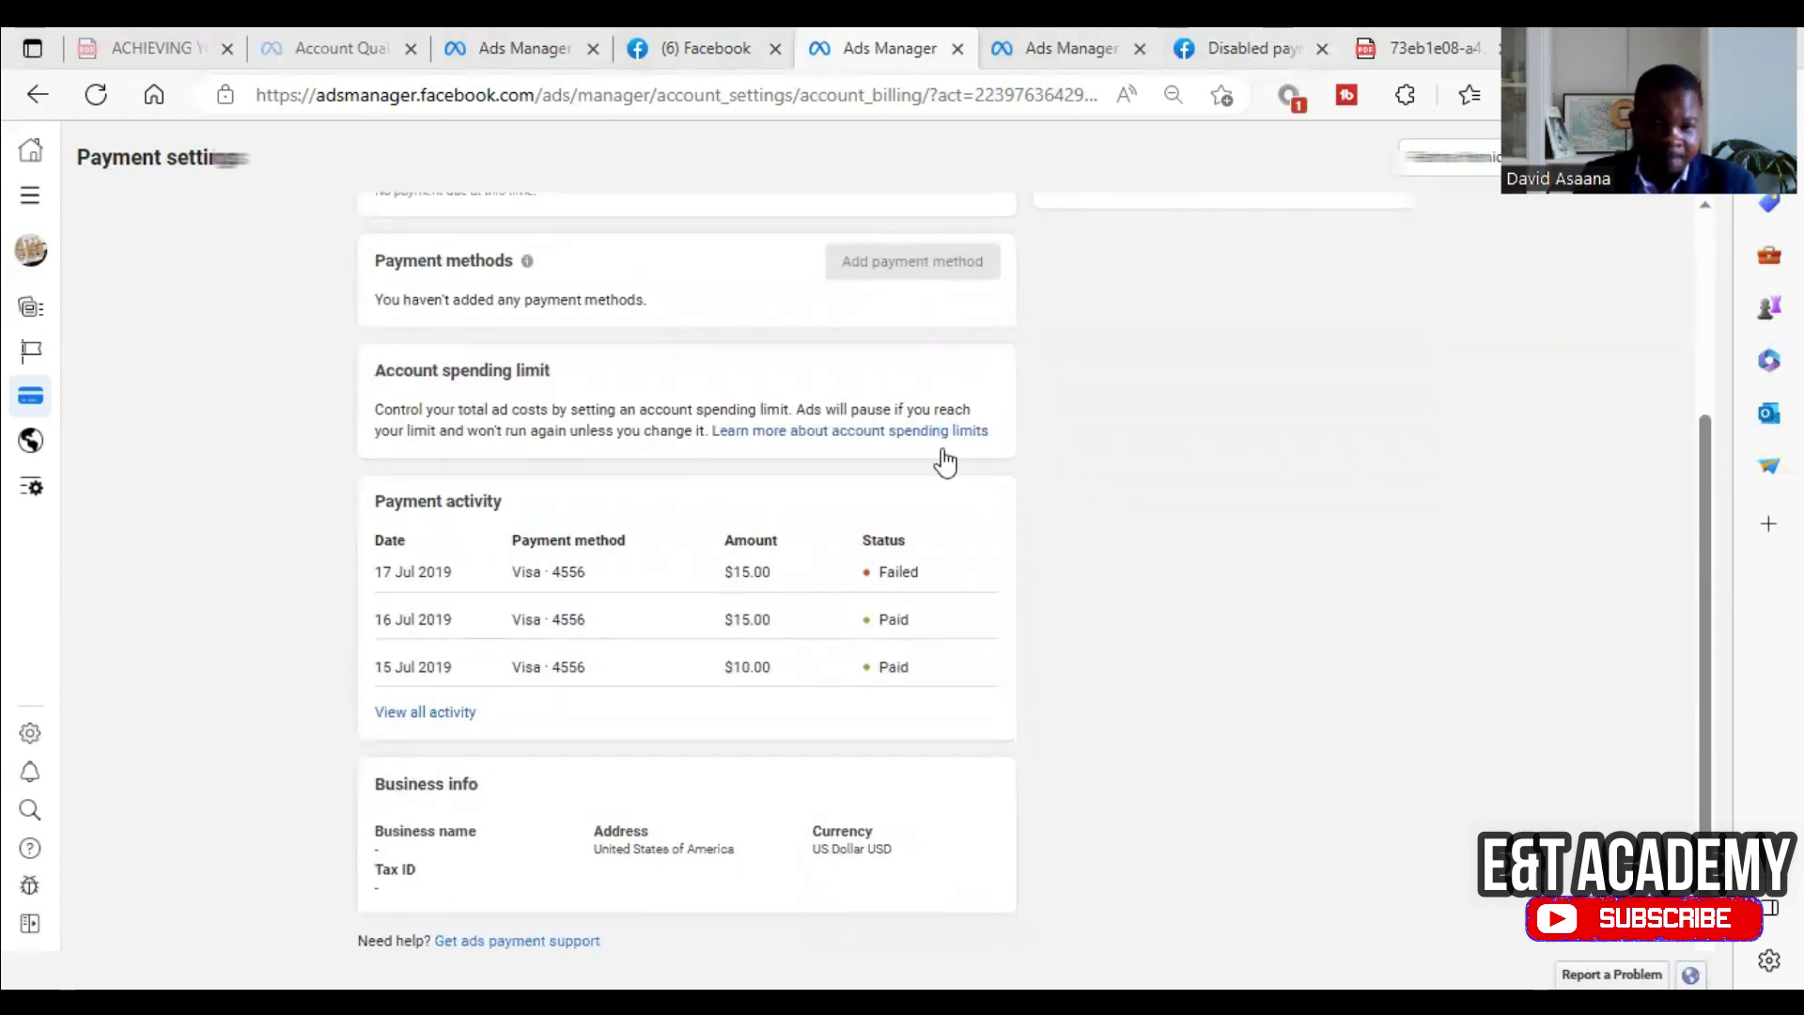
{"action": "scroll", "coordinate": [1194, 658], "scroll_direction": "up", "scroll_amount": 3}
{"action": "scroll", "coordinate": [1199, 662], "scroll_direction": "down", "scroll_amount": 3}
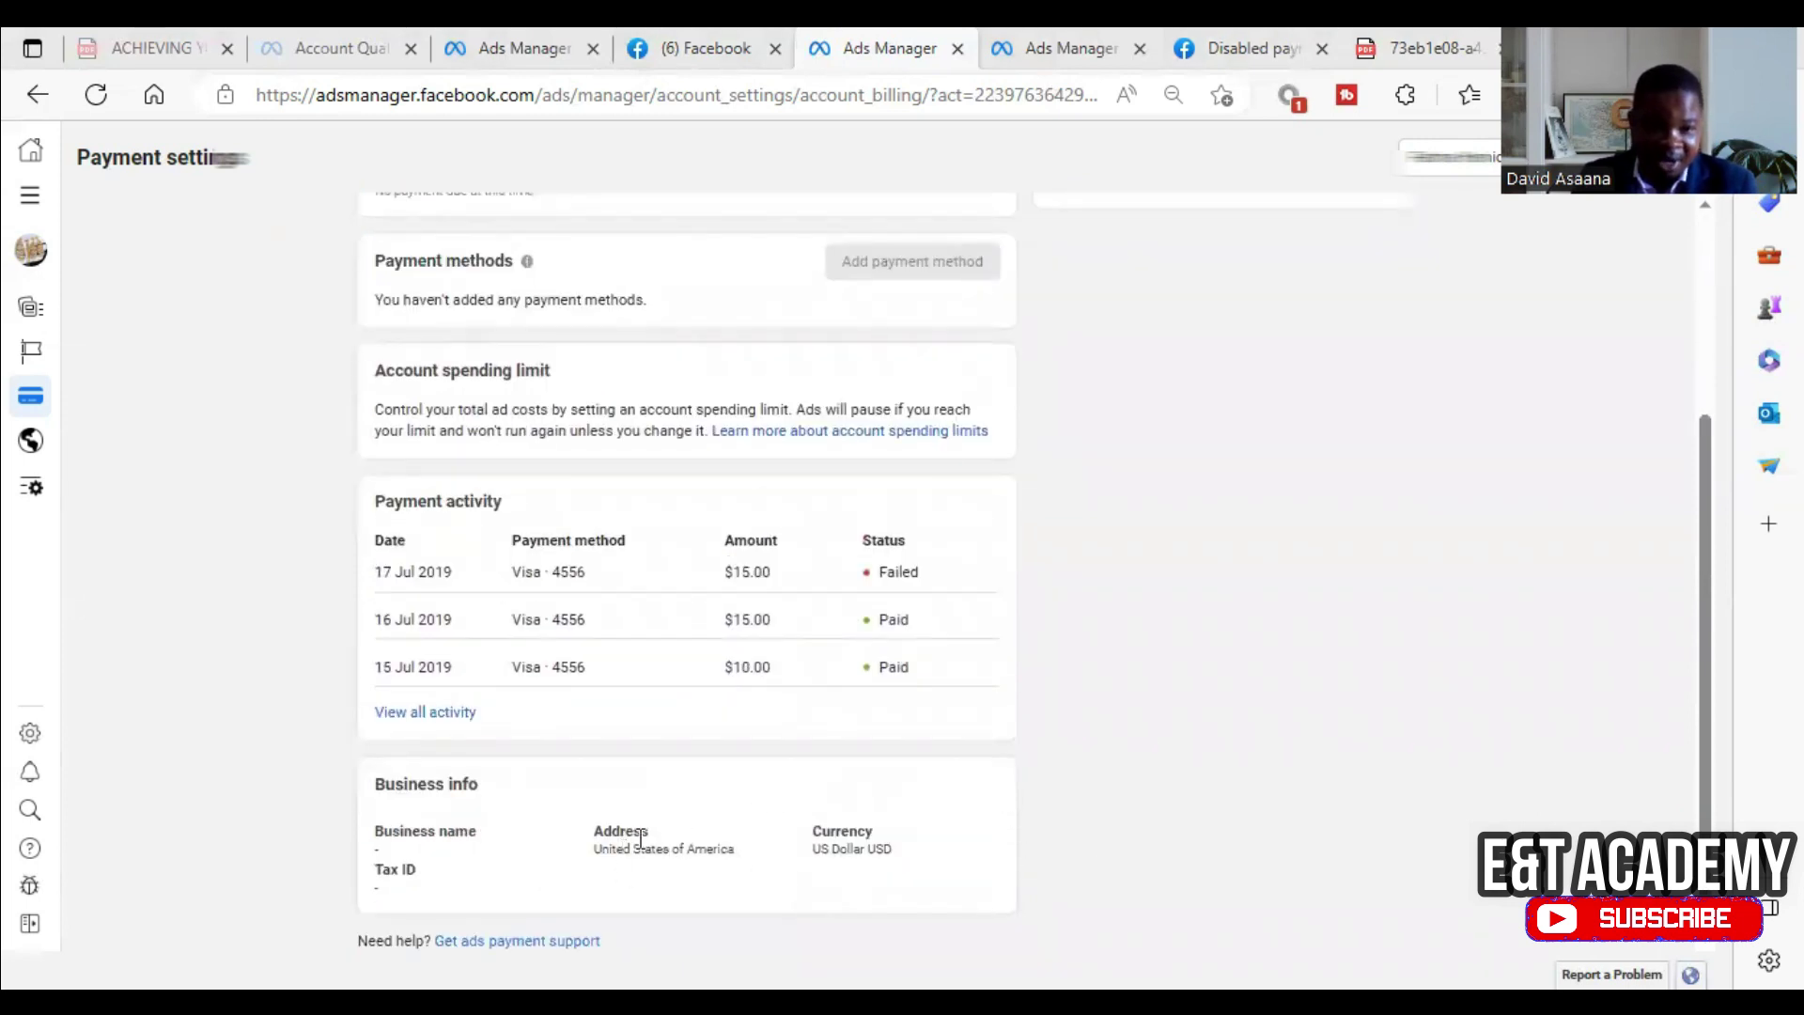
{"action": "scroll", "coordinate": [900, 515], "scroll_direction": "up", "scroll_amount": 3}
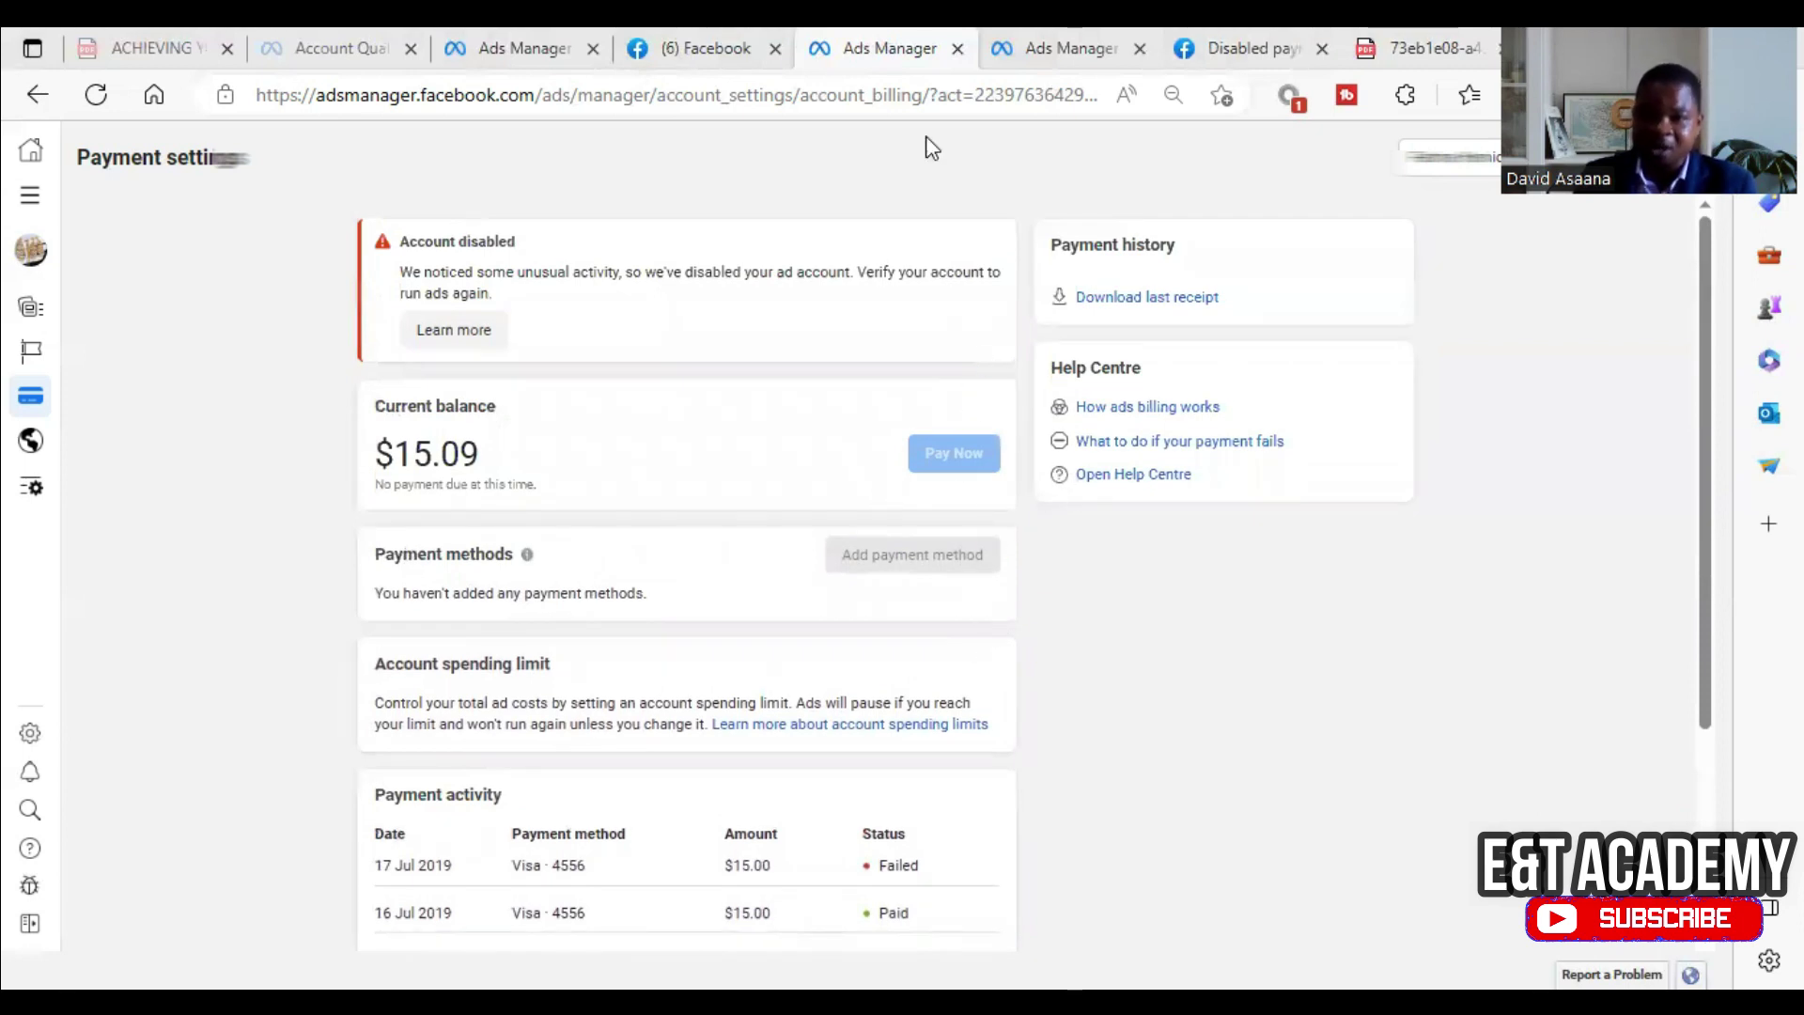
{"action": "scroll", "coordinate": [911, 881], "scroll_direction": "down", "scroll_amount": 3}
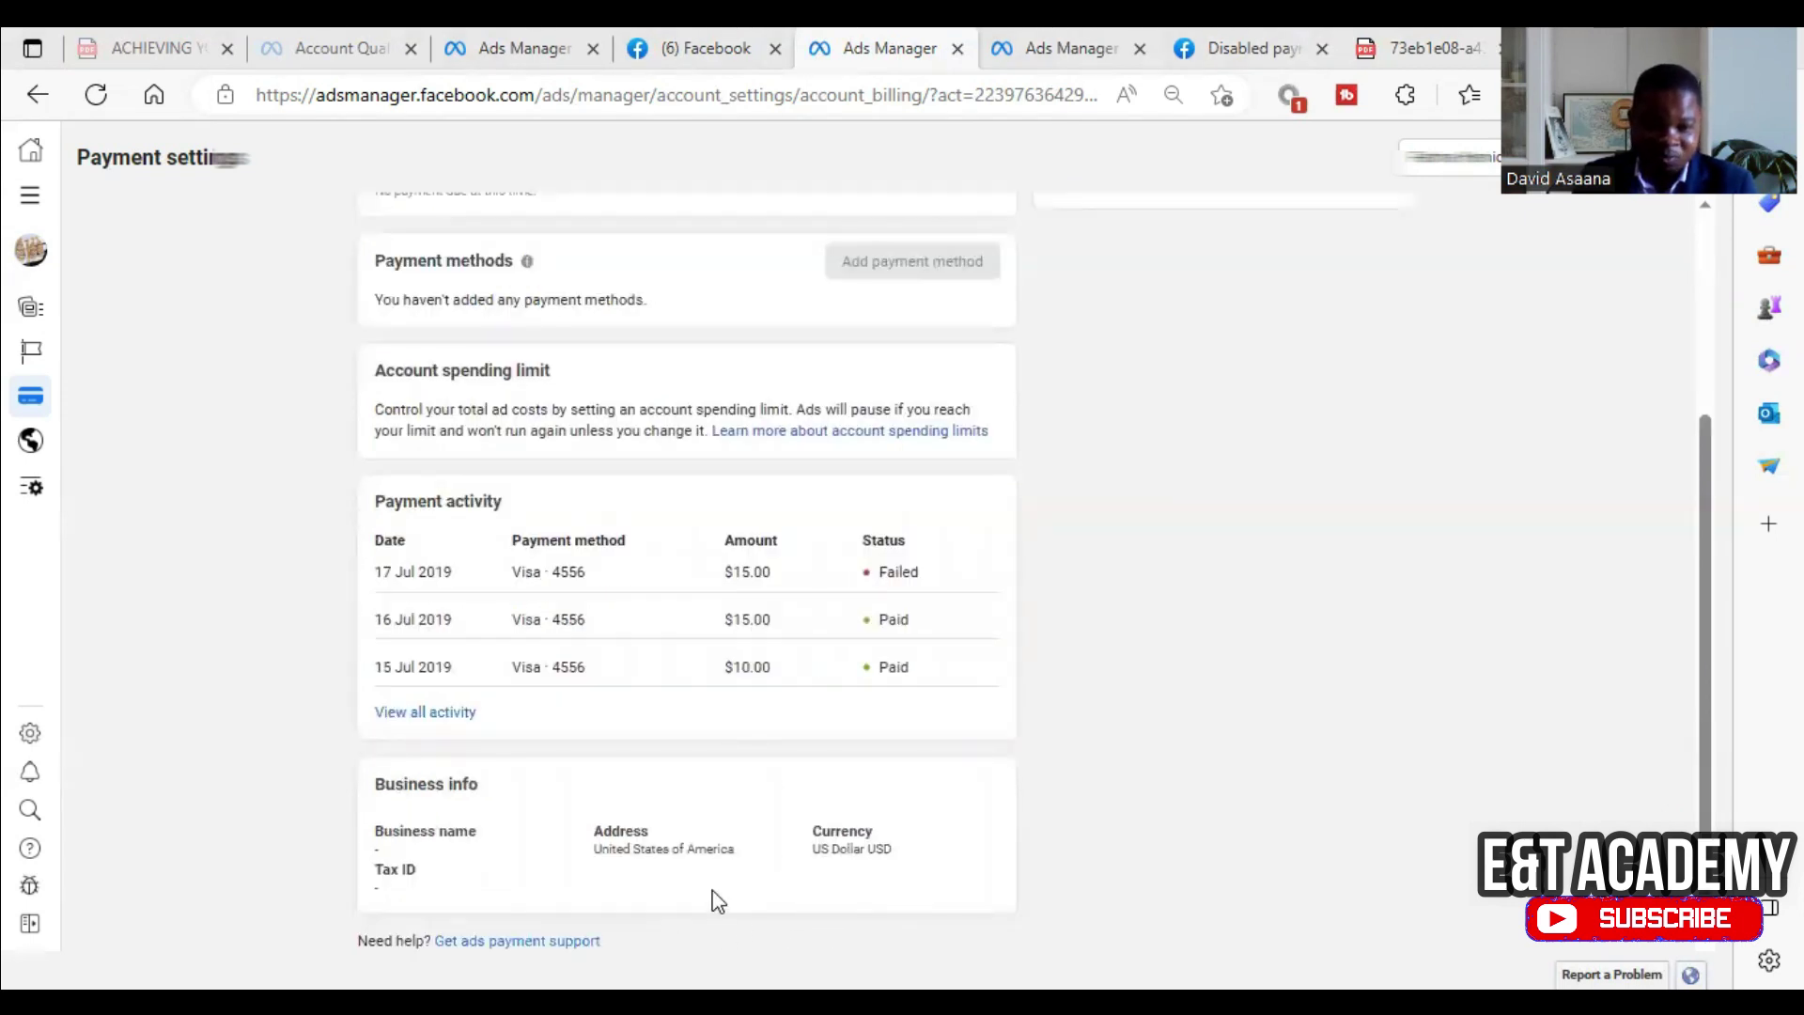
{"action": "scroll", "coordinate": [947, 674], "scroll_direction": "up", "scroll_amount": 3}
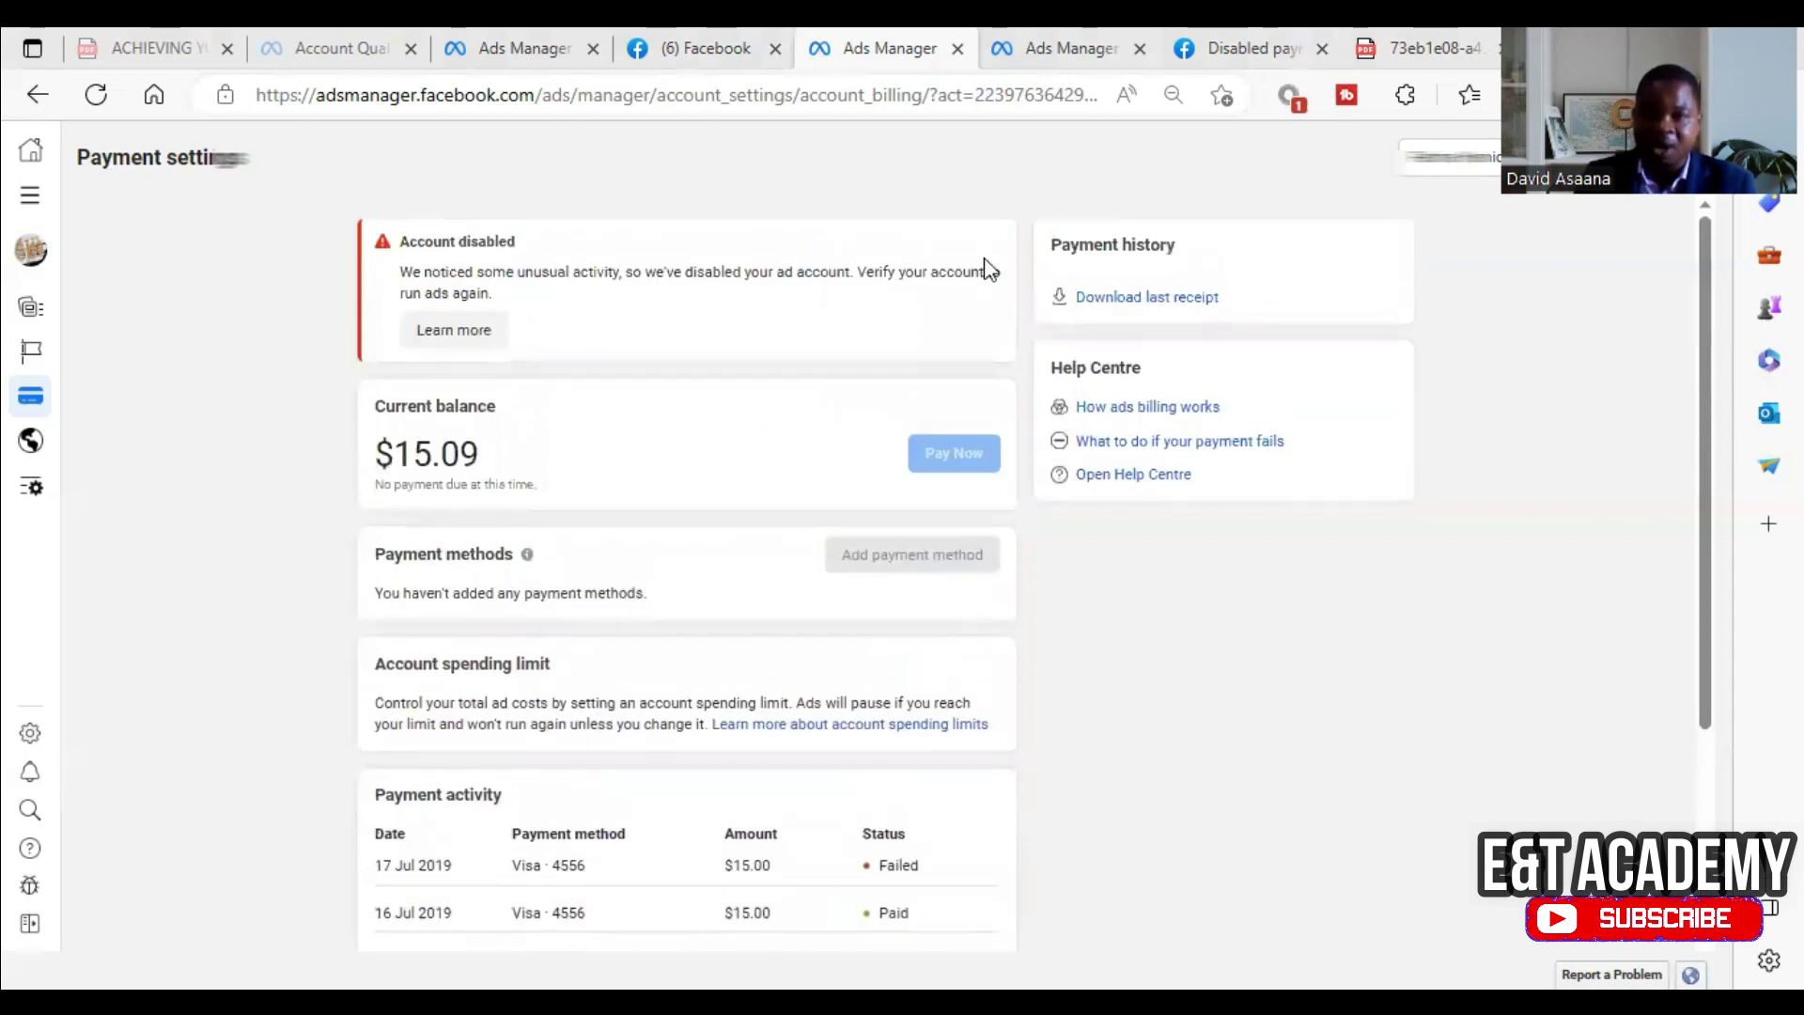
Request review from the Campaigns page's disabled dialog to open the Disabled payments & Ads Manager form
{"action": "left_click", "coordinate": [1053, 42]}
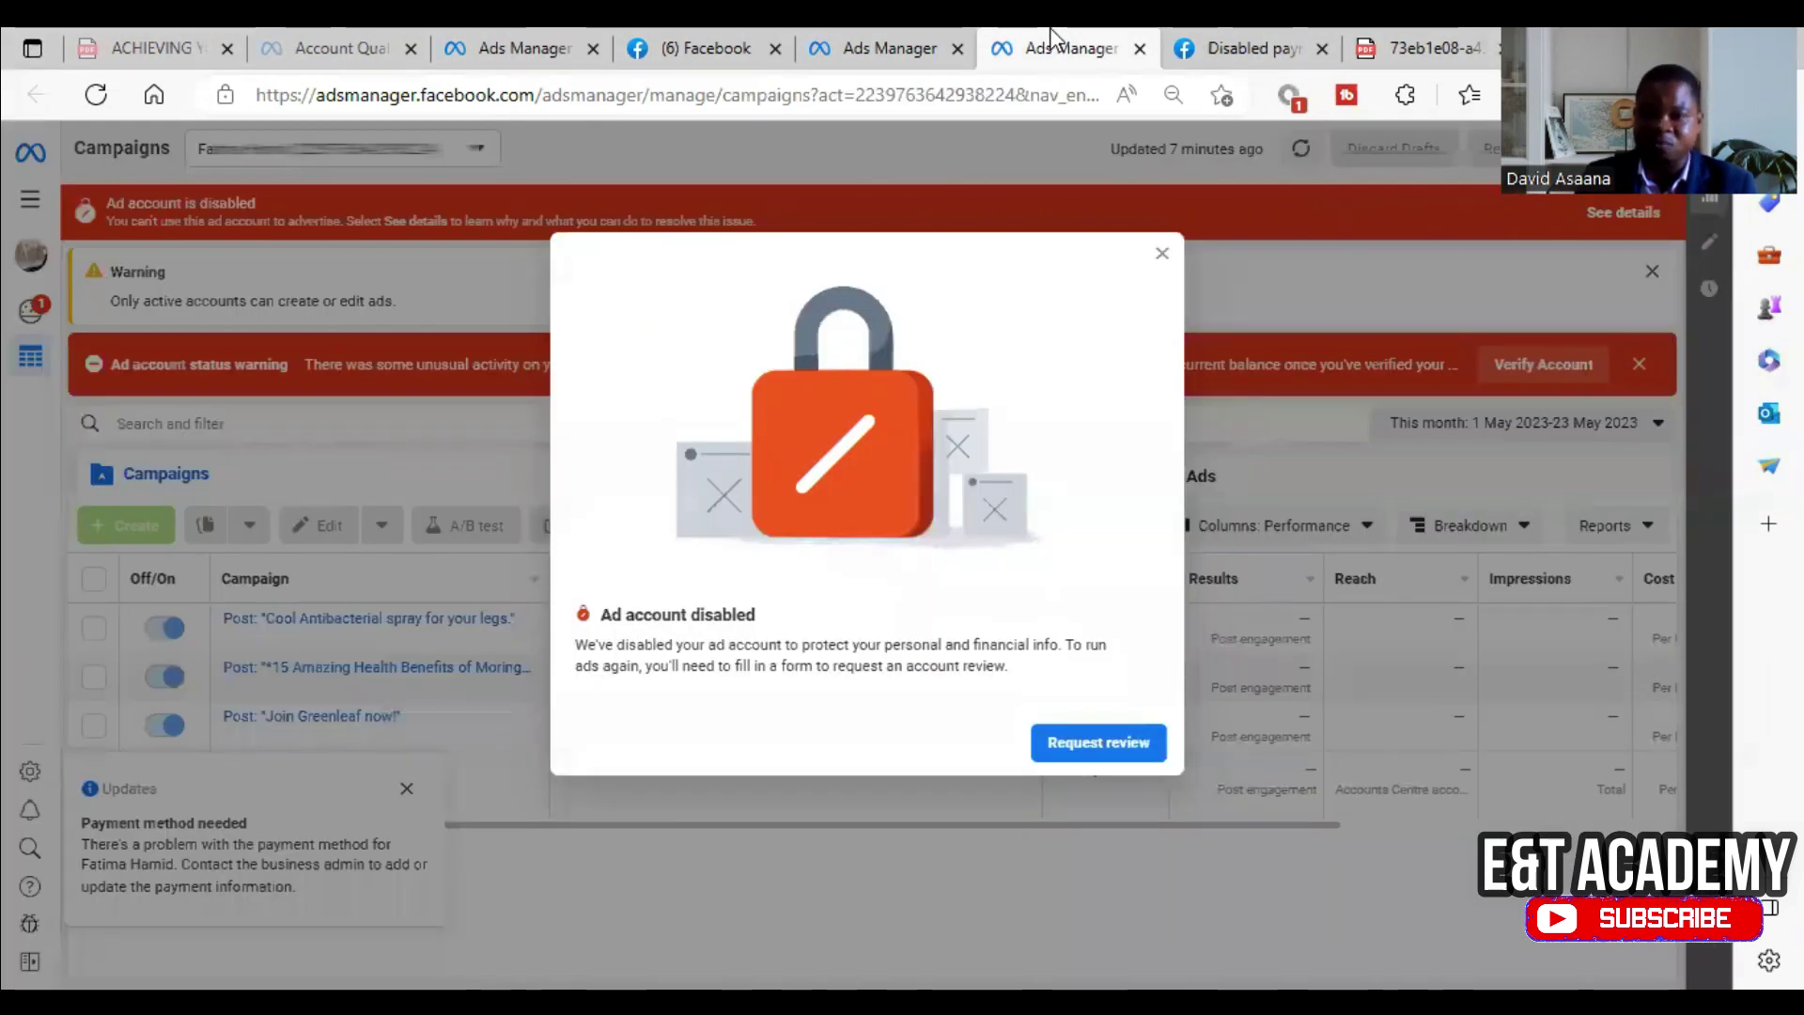
{"action": "left_click", "coordinate": [1088, 751]}
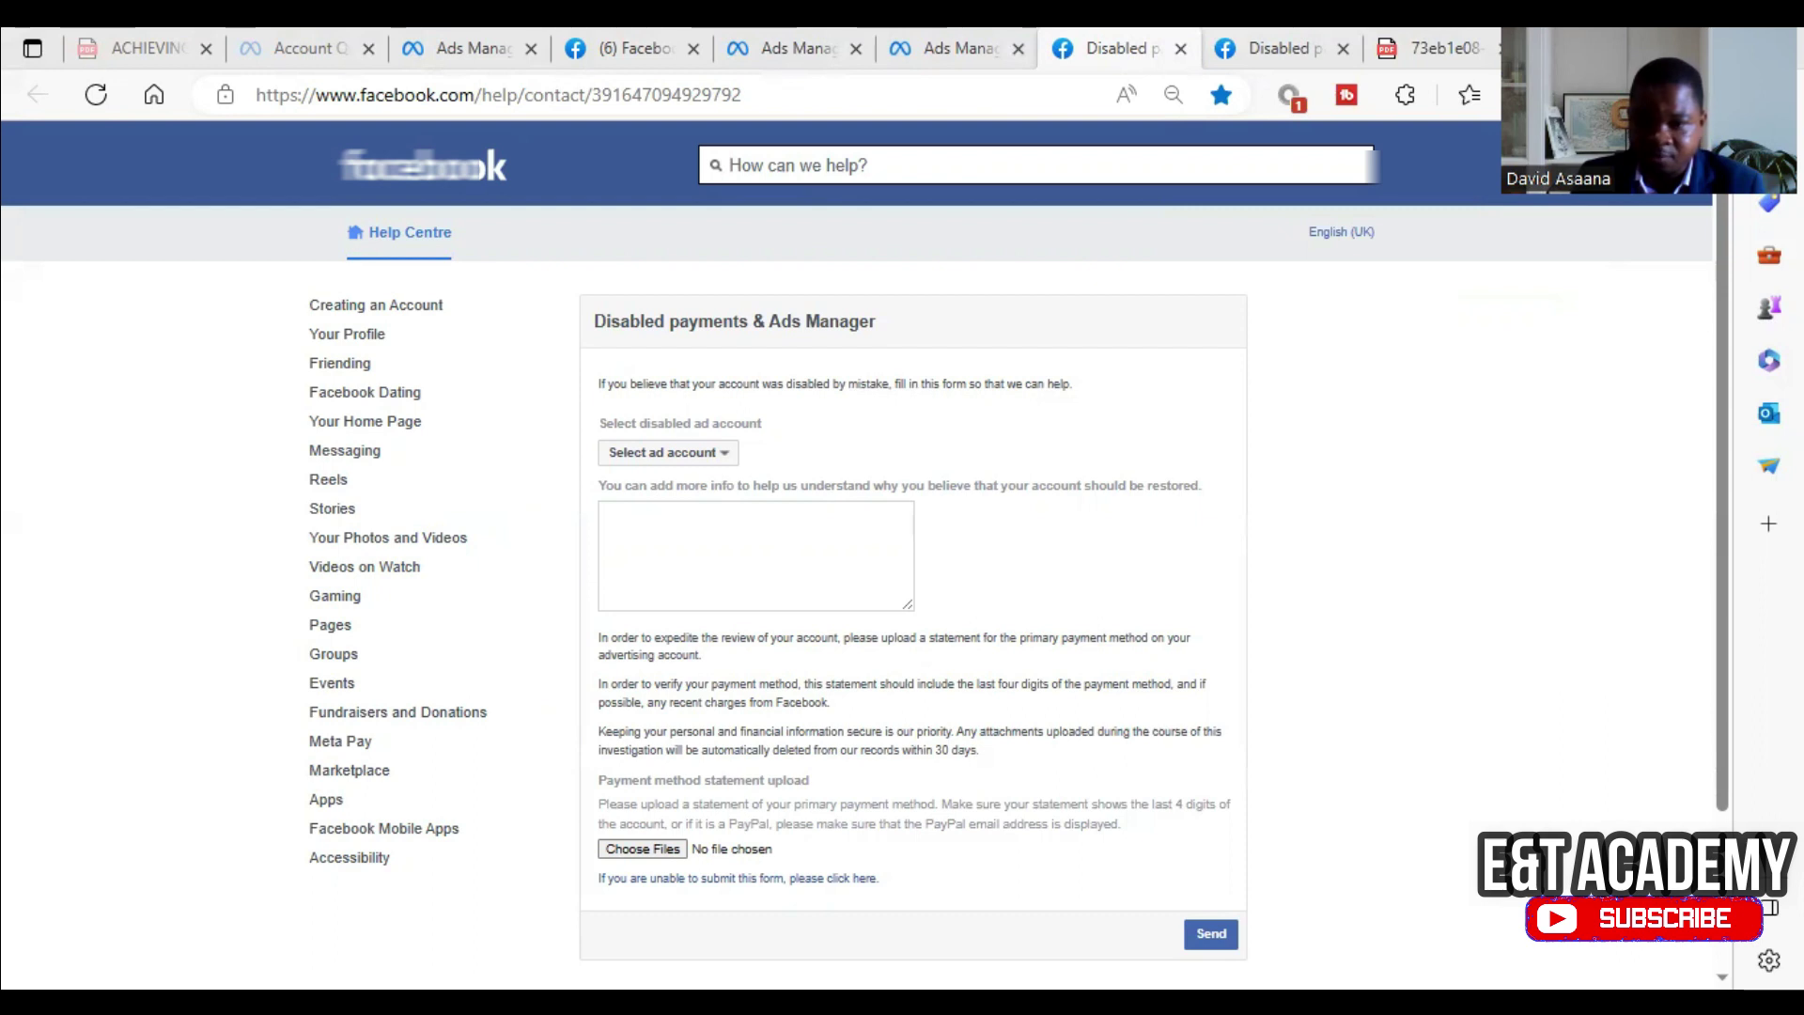
Paste the prepared appeal explanation into the reason box and scroll through it to check
{"action": "right_click", "coordinate": [854, 562]}
{"action": "left_click", "coordinate": [907, 307]}
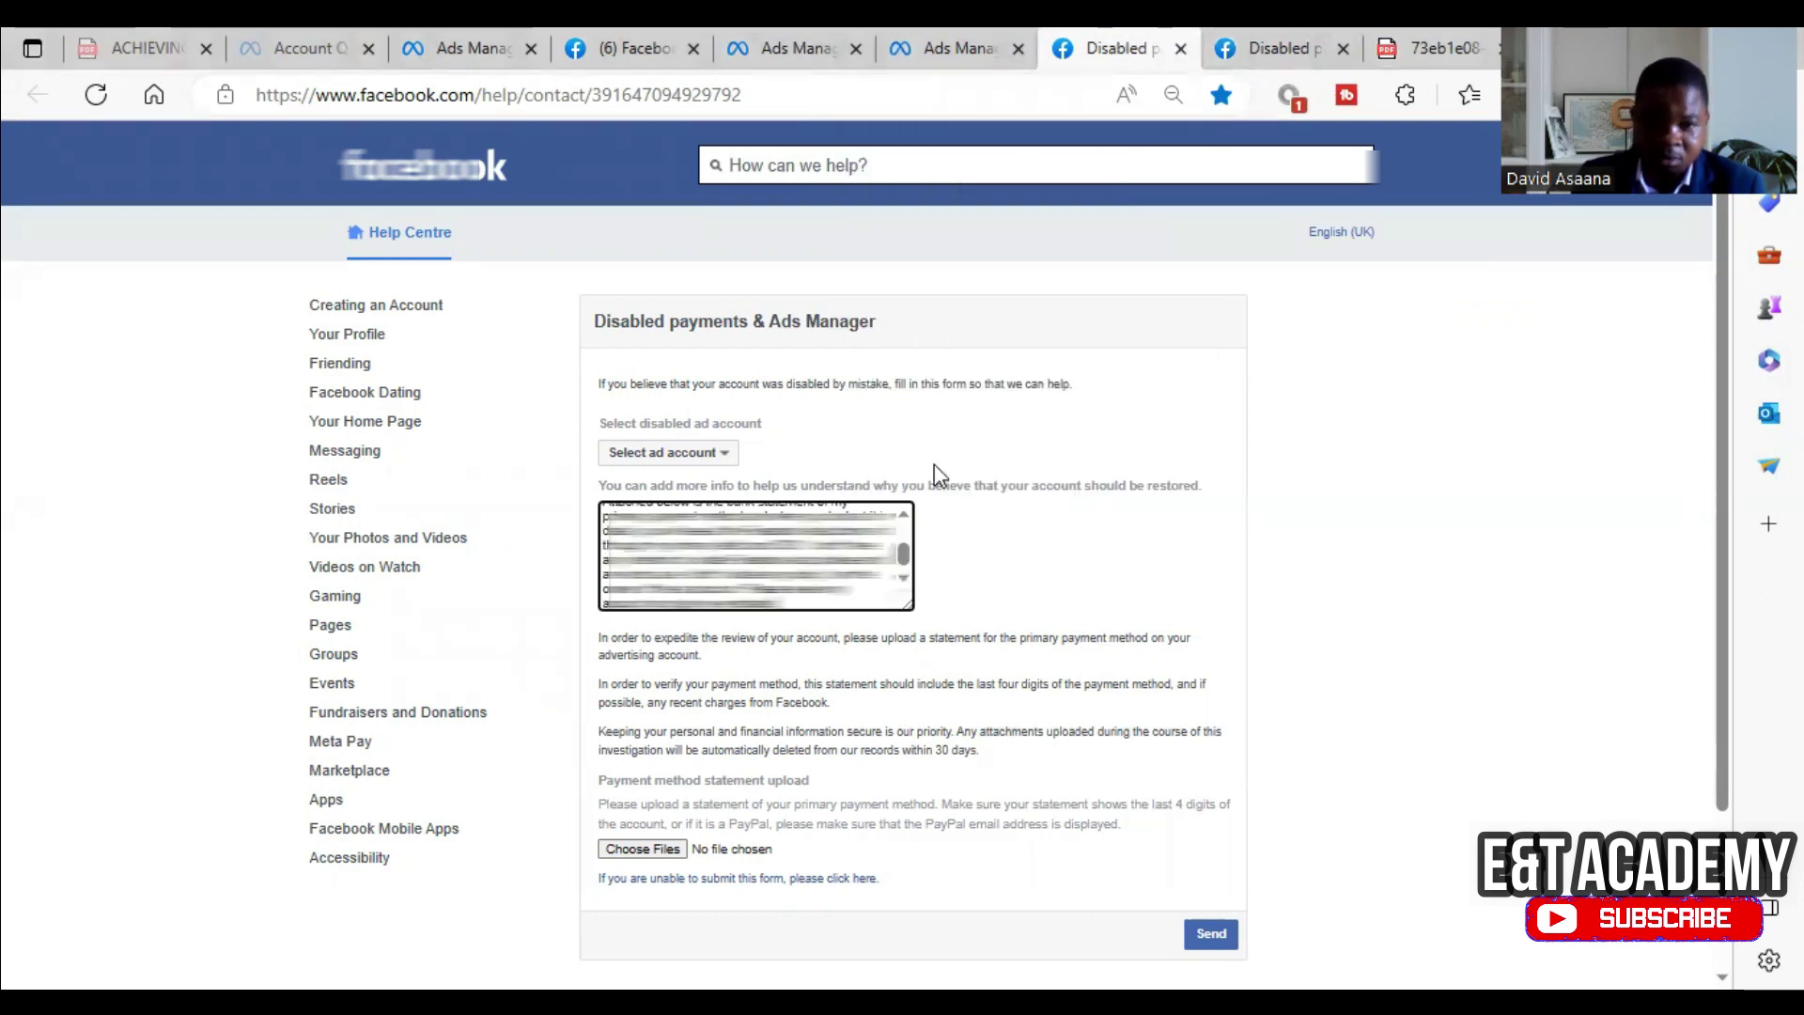
{"action": "scroll", "coordinate": [756, 555], "scroll_direction": "up", "scroll_amount": 2}
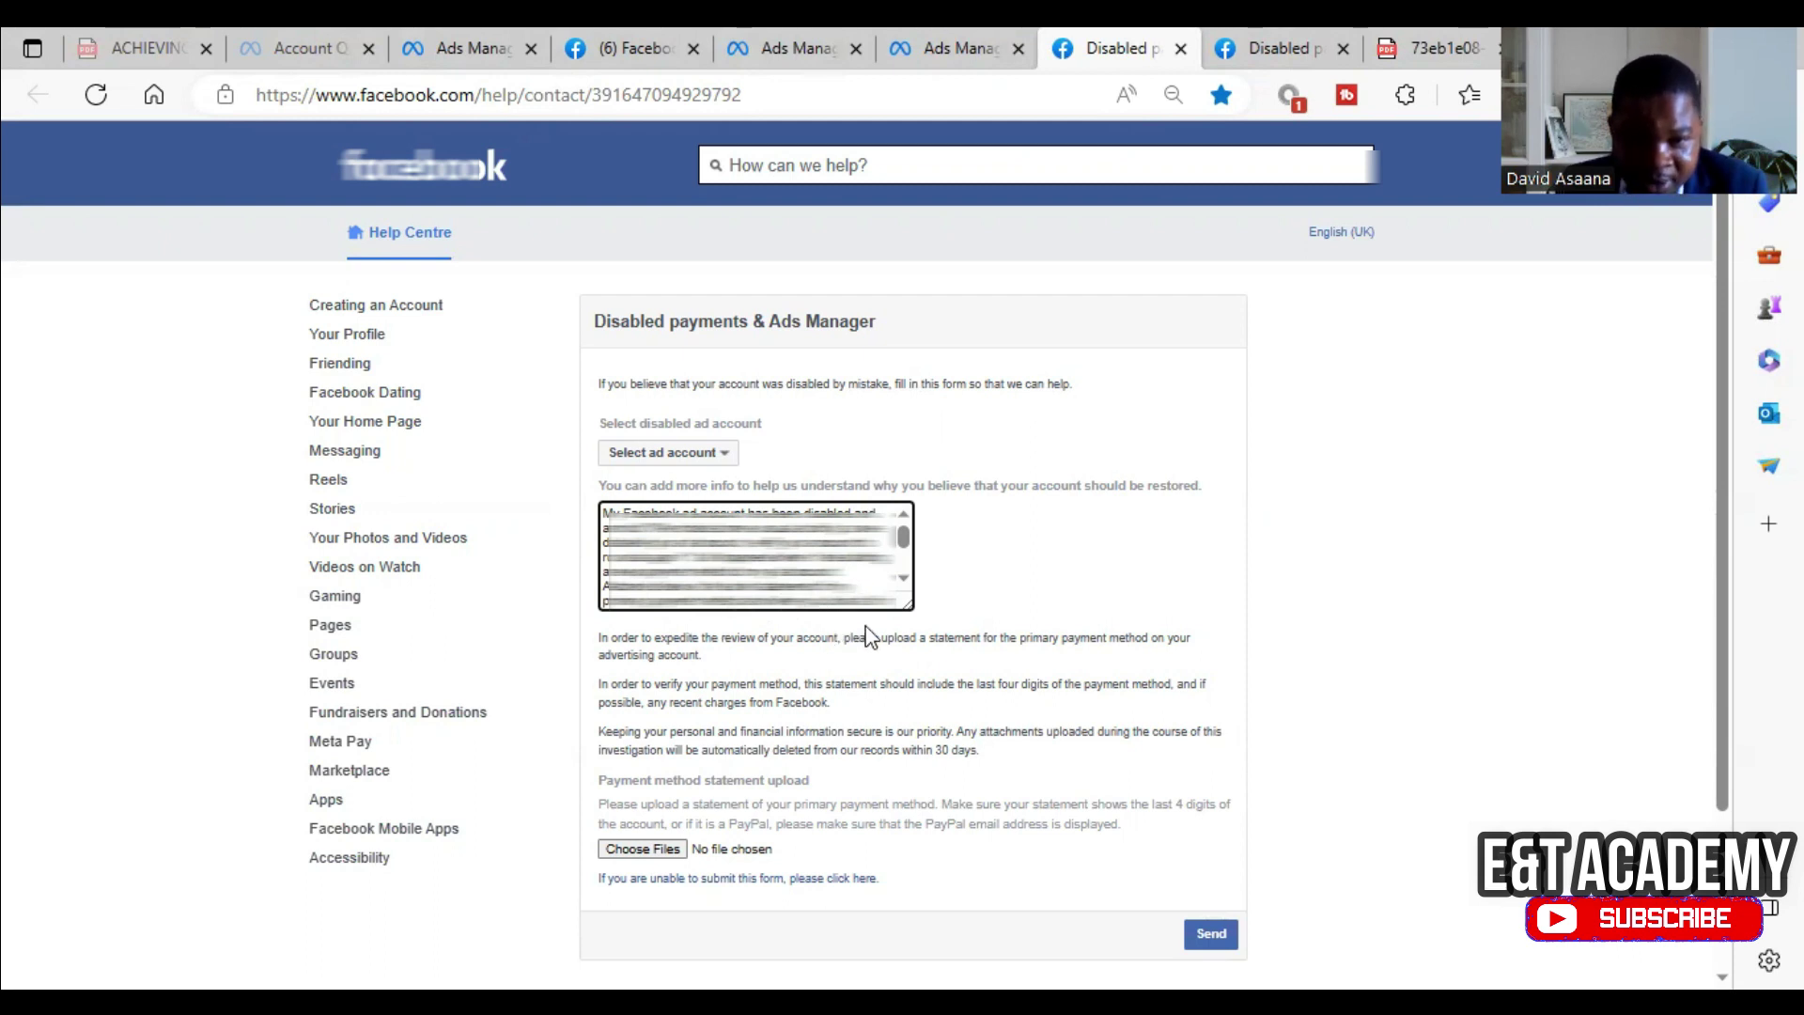
{"action": "scroll", "coordinate": [874, 602], "scroll_direction": "down", "scroll_amount": 2}
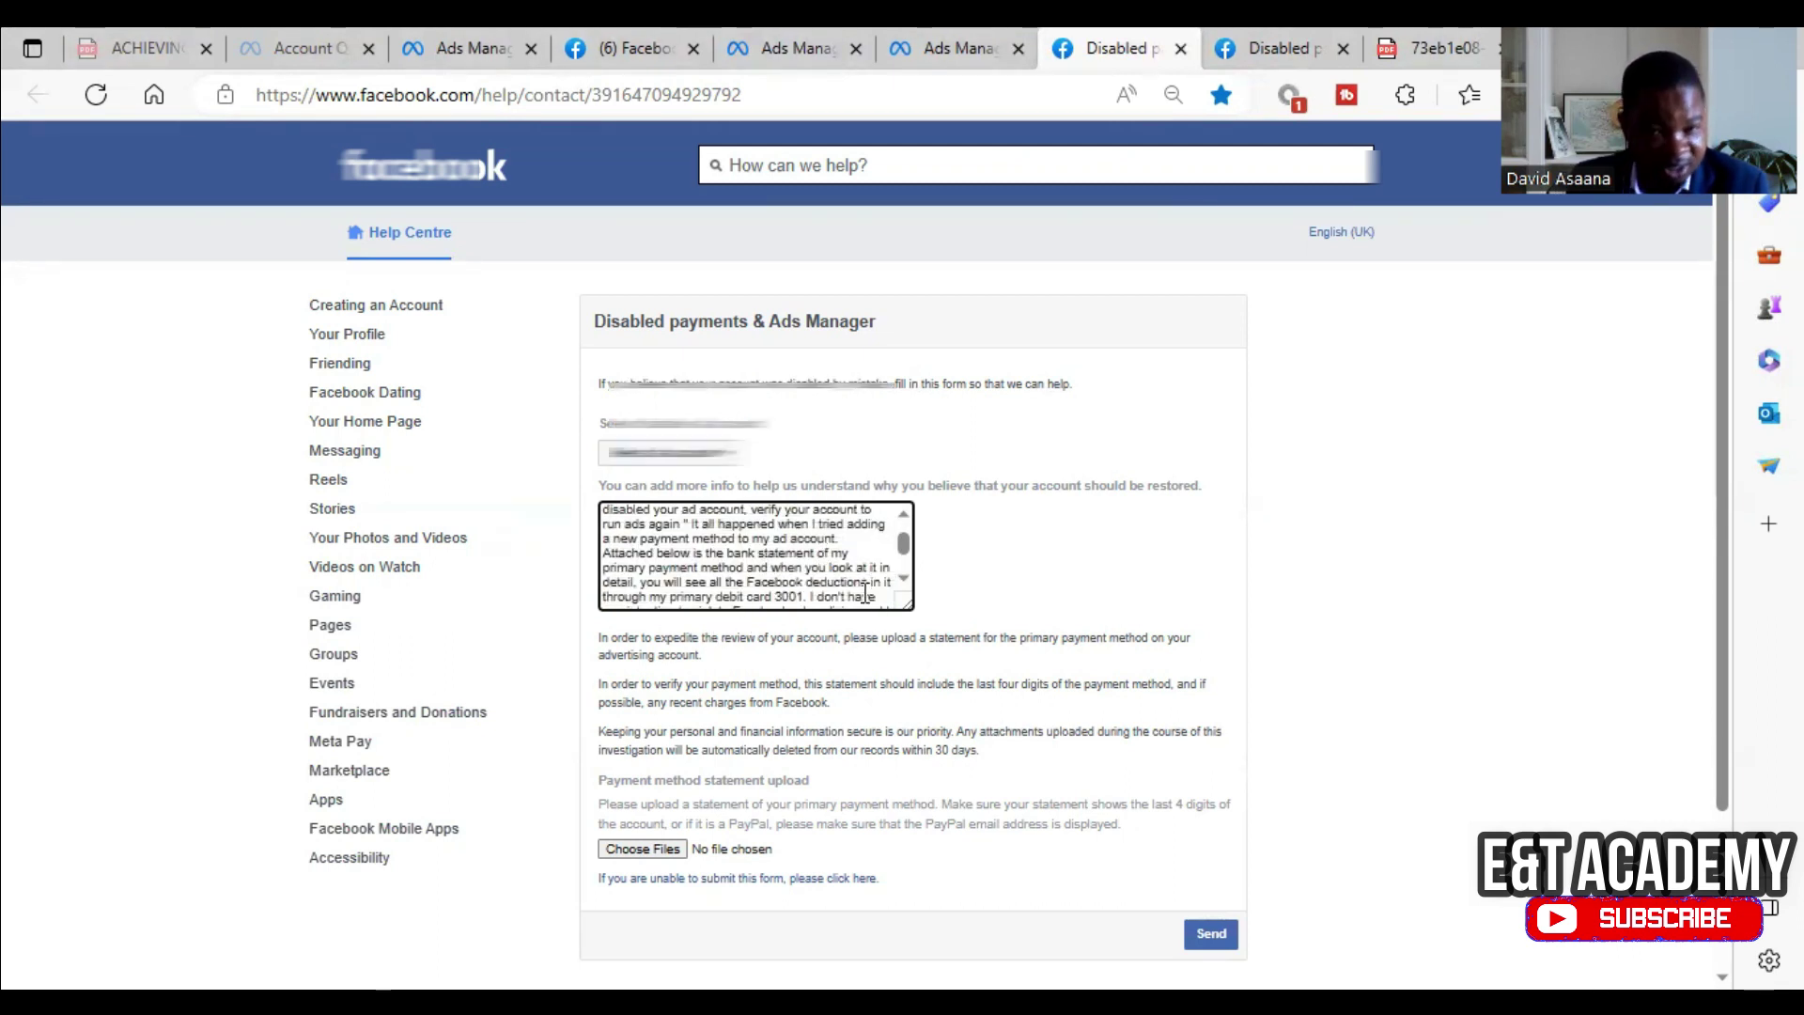
{"action": "scroll", "coordinate": [667, 621], "scroll_direction": "down", "scroll_amount": 2}
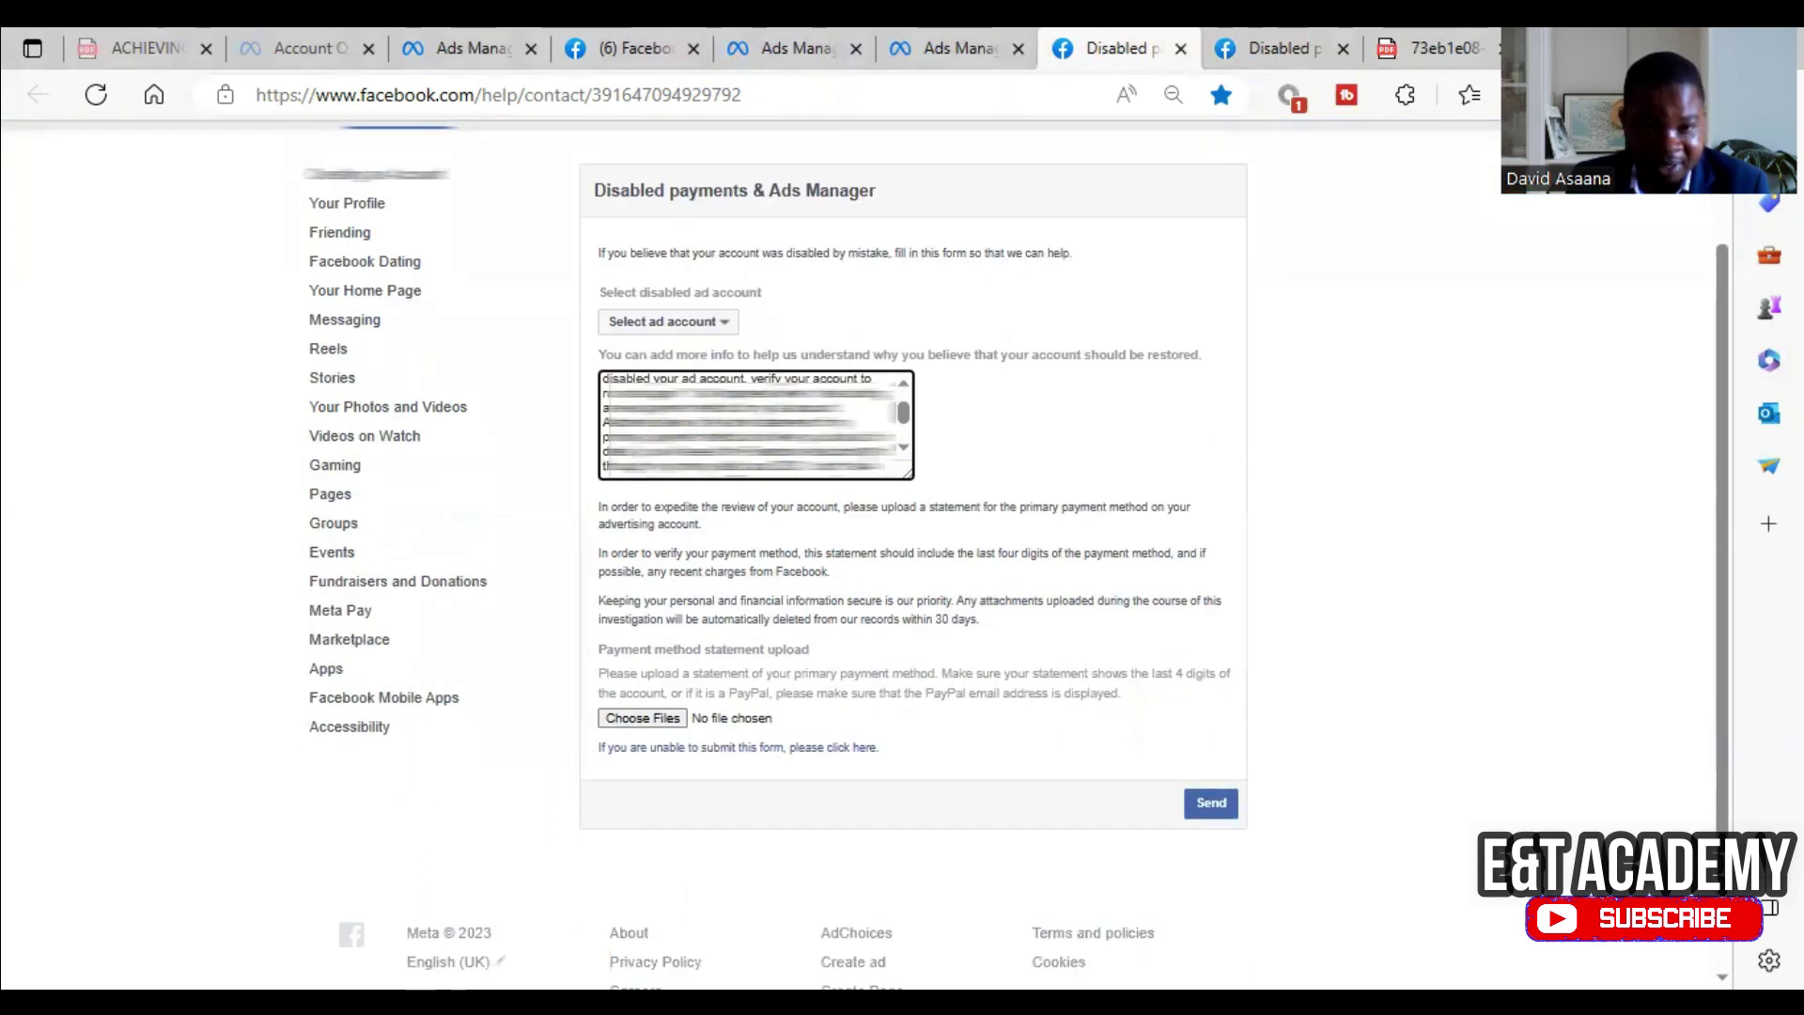
{"action": "scroll", "coordinate": [751, 423], "scroll_direction": "down", "scroll_amount": 1}
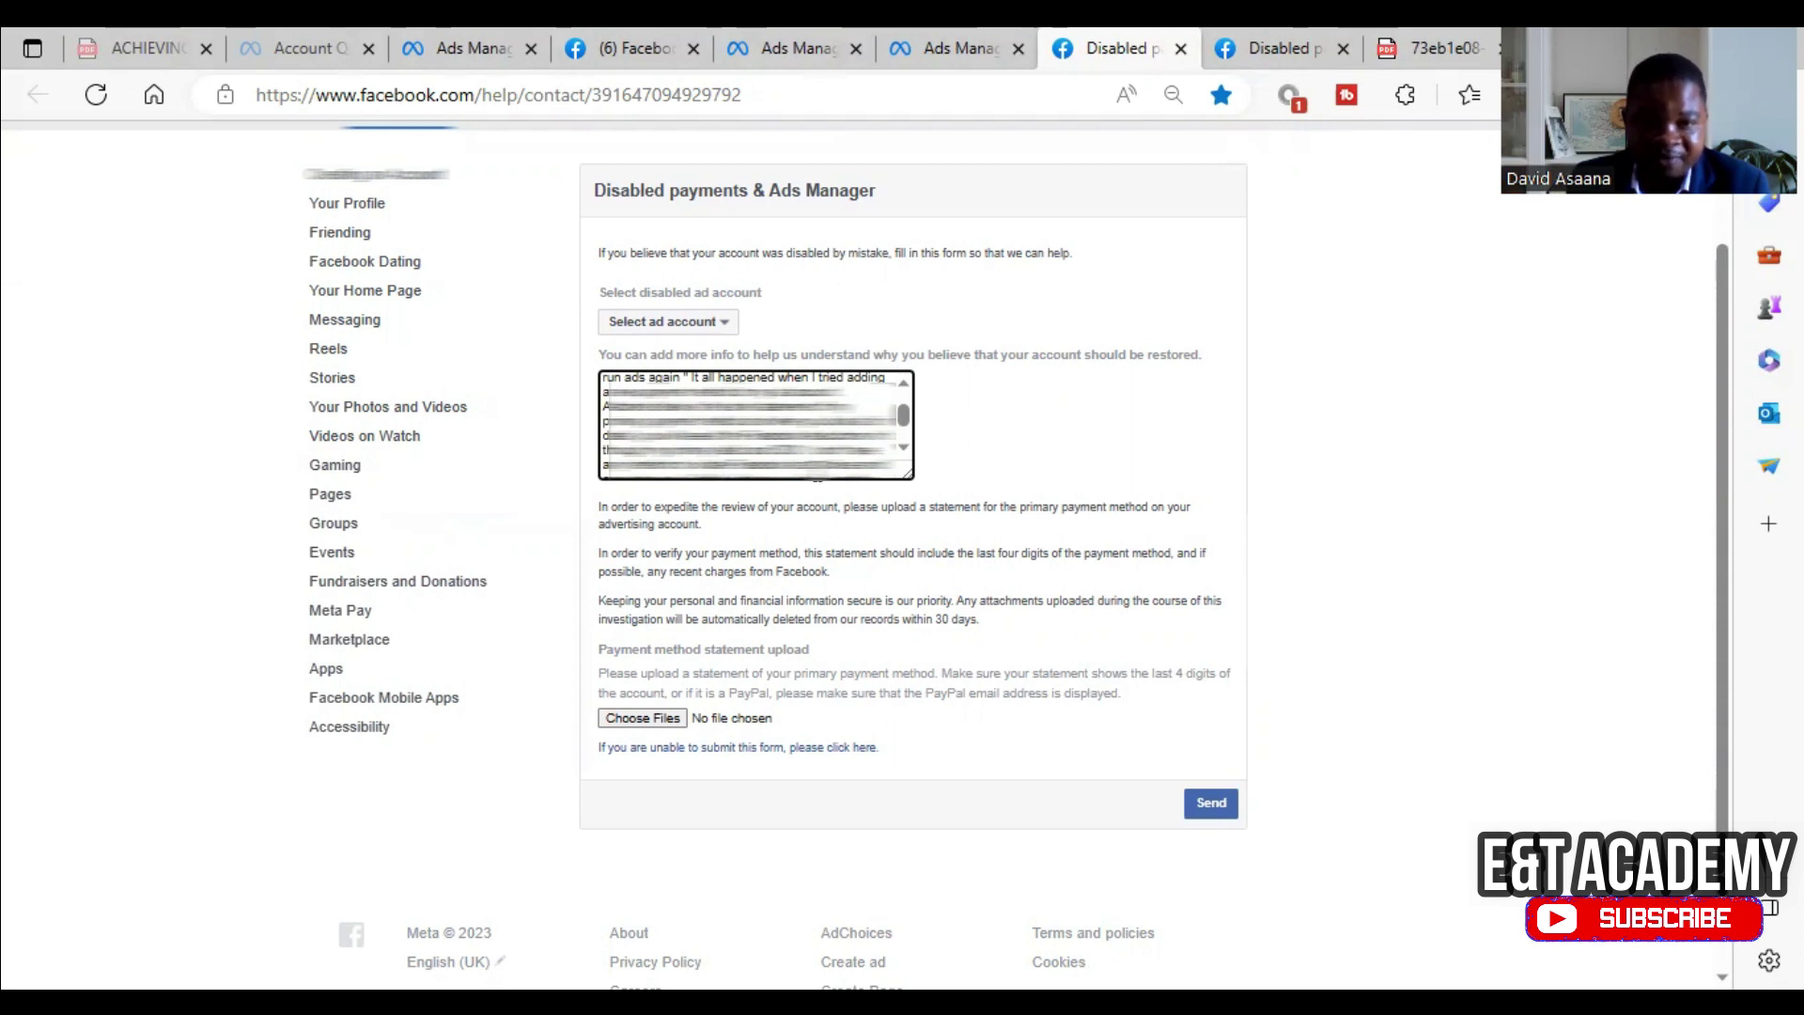
{"action": "scroll", "coordinate": [818, 470], "scroll_direction": "down", "scroll_amount": 2}
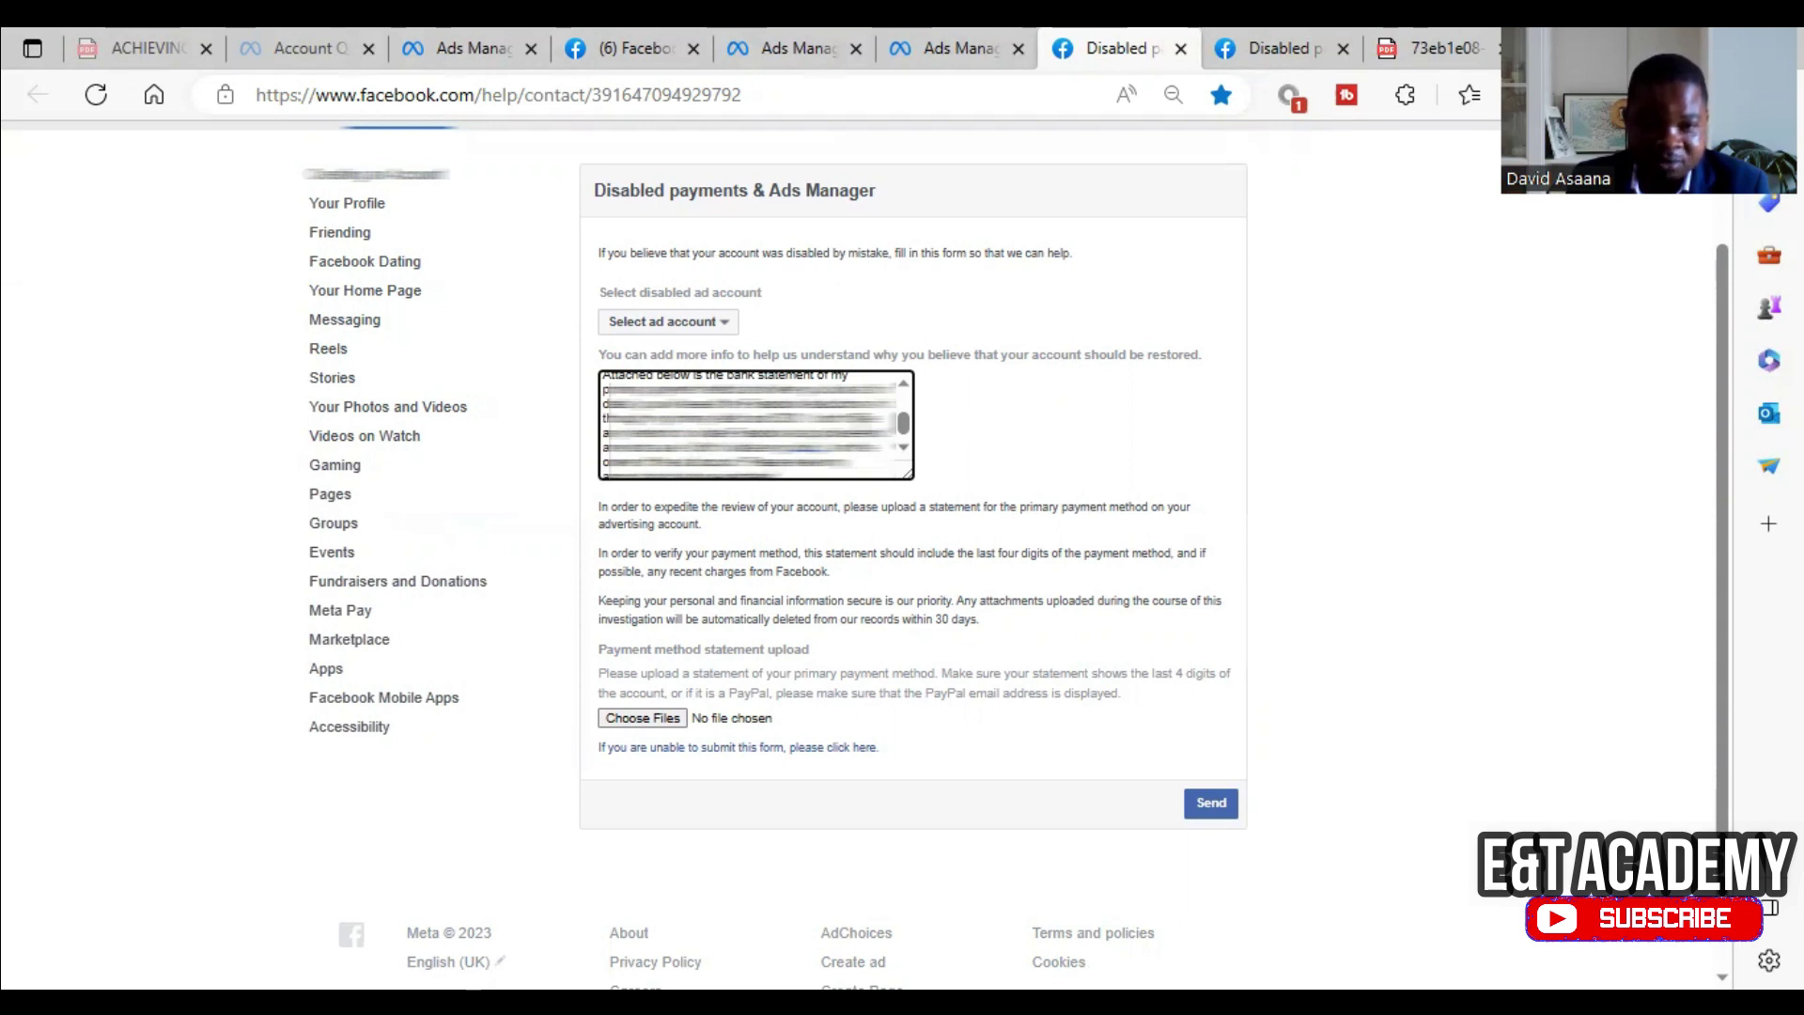
{"action": "scroll", "coordinate": [752, 425], "scroll_direction": "down", "scroll_amount": 1}
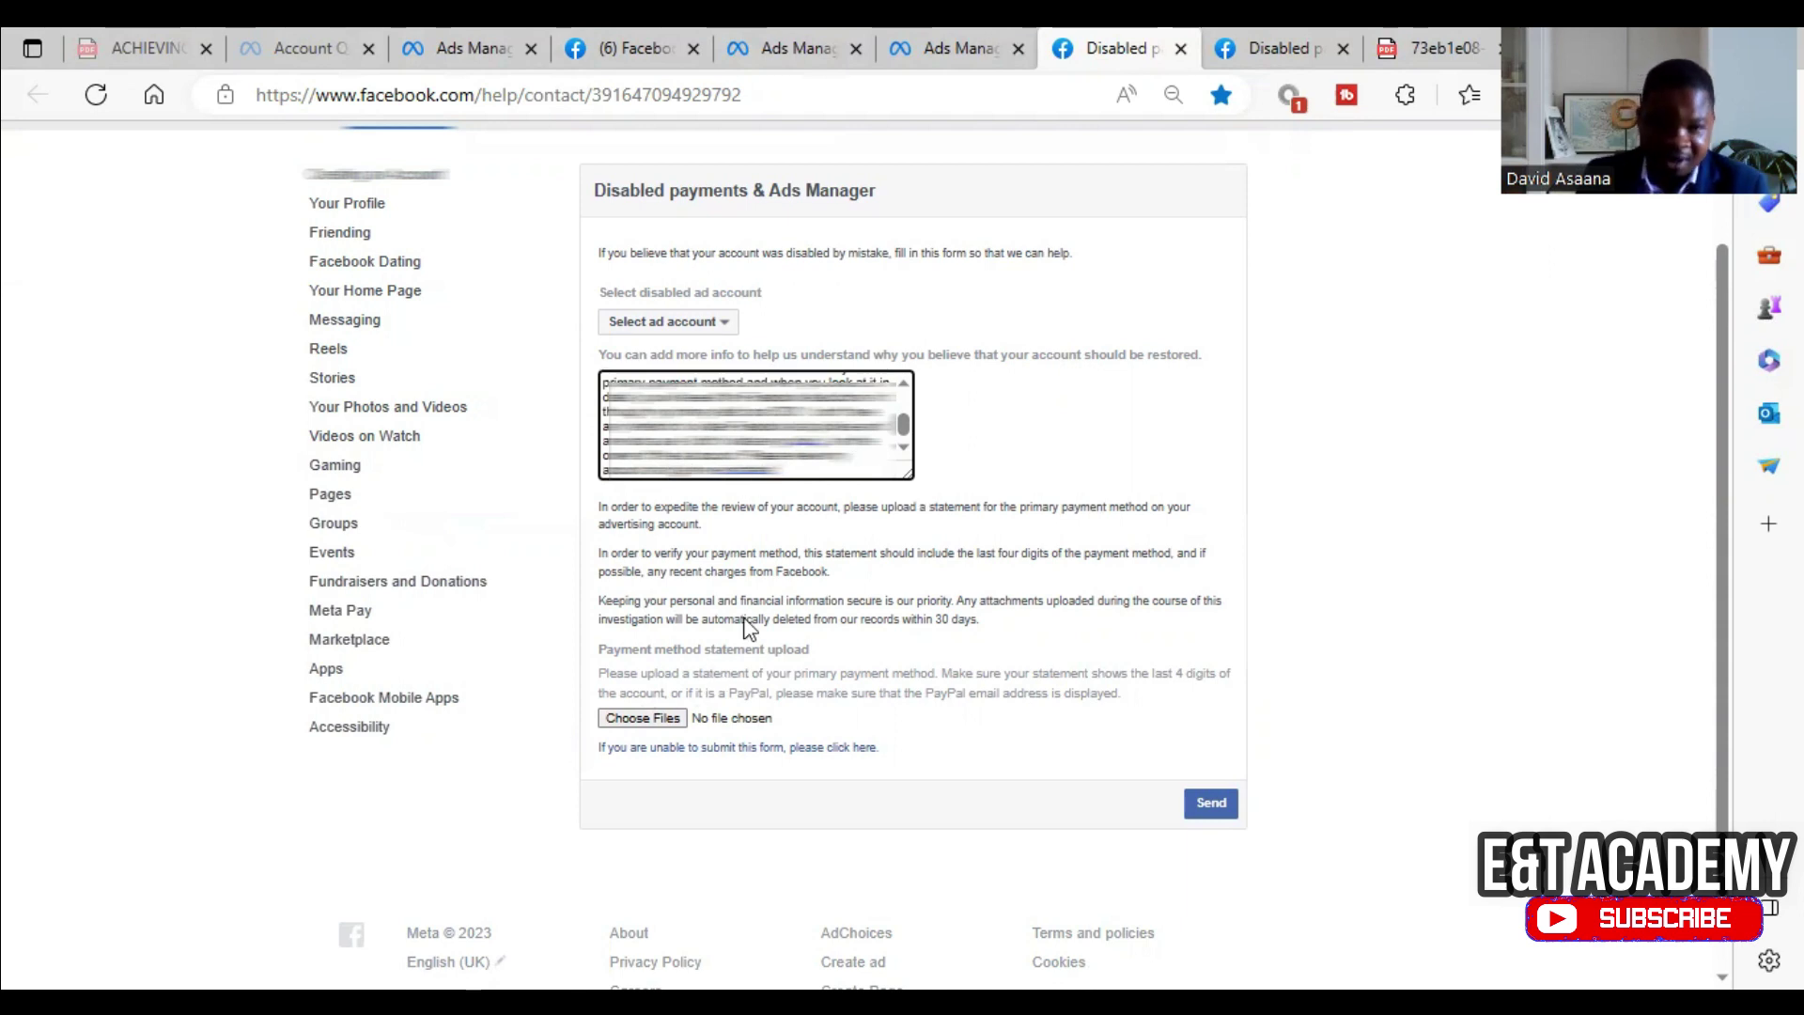
{"action": "left_click", "coordinate": [653, 734]}
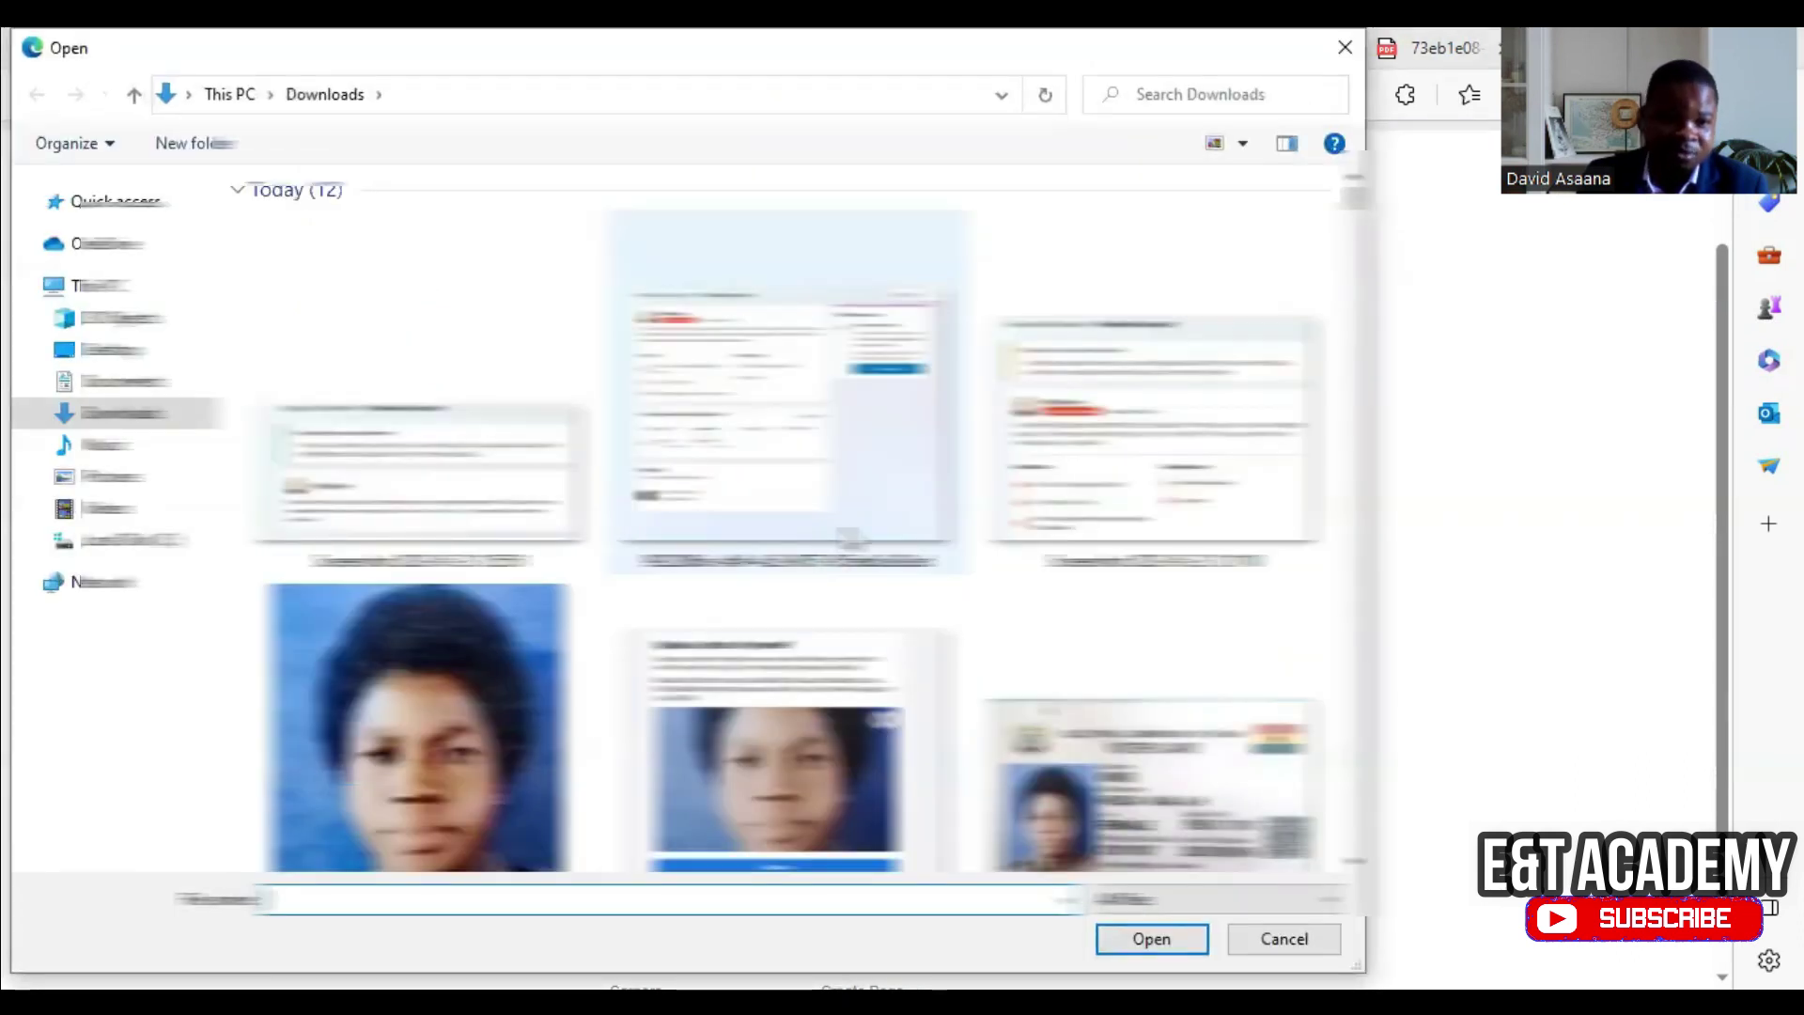
{"action": "left_click", "coordinate": [1345, 47]}
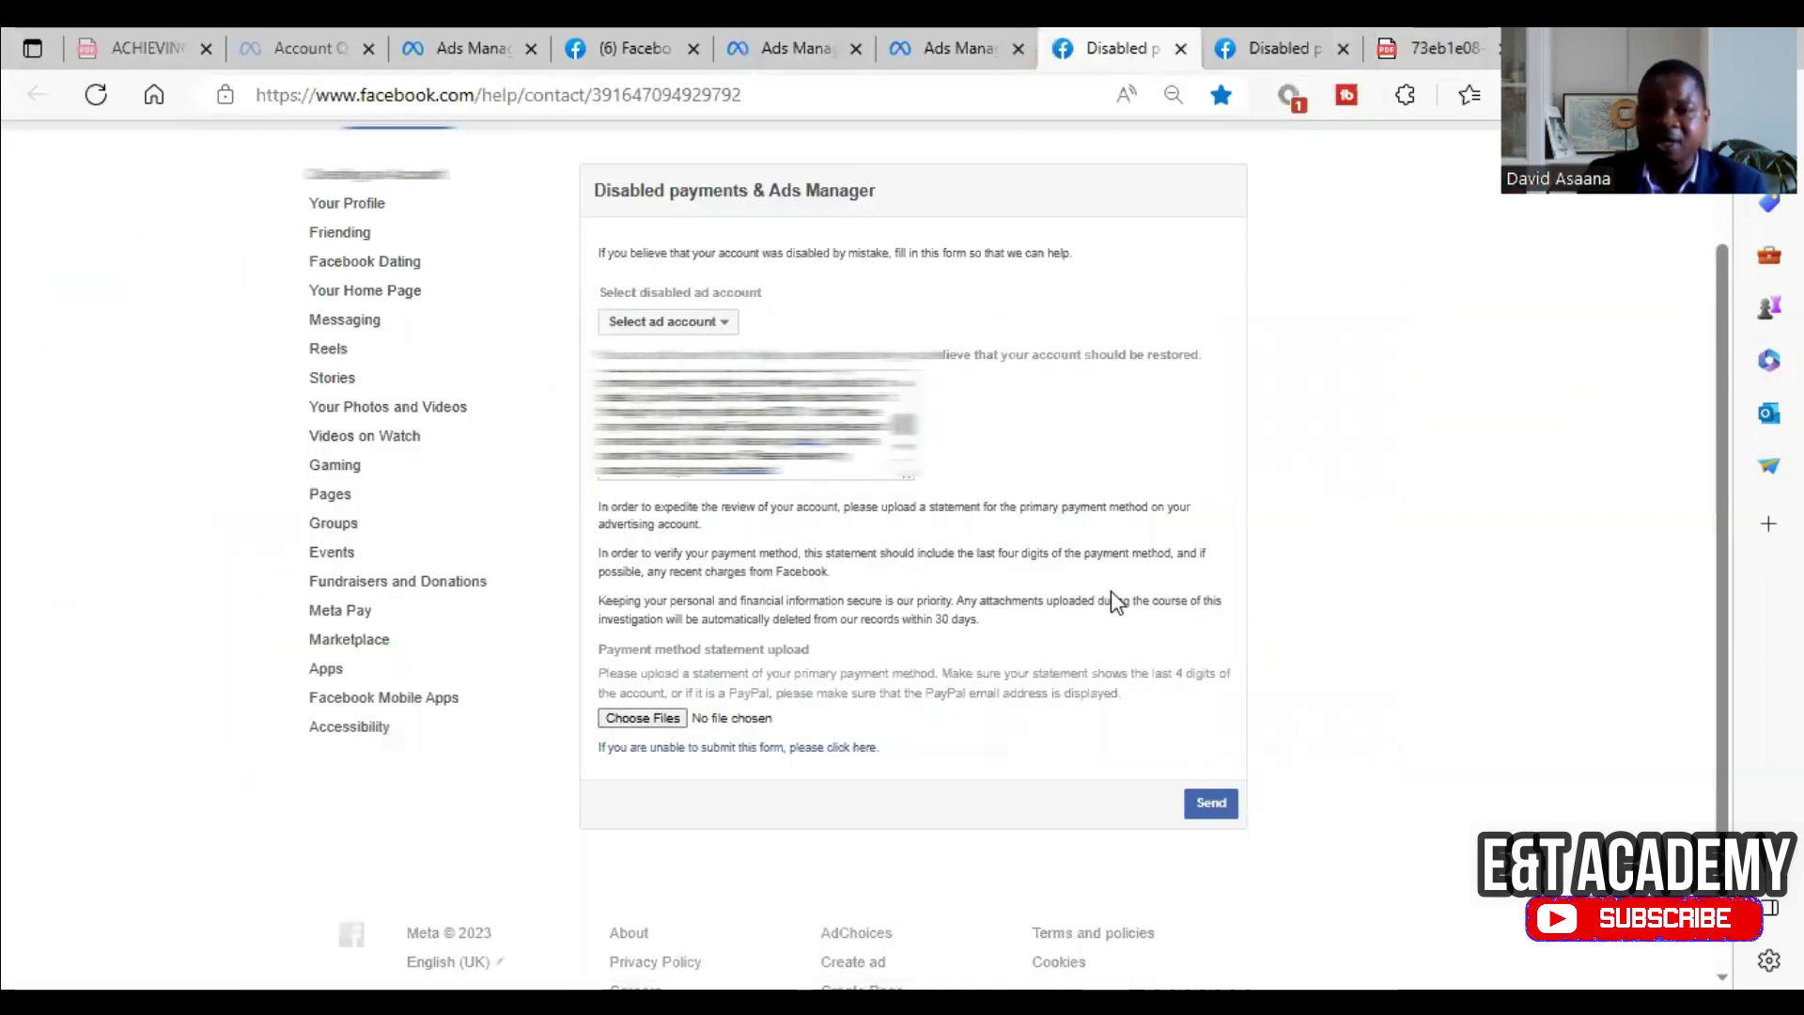
{"action": "scroll", "coordinate": [1111, 594], "scroll_direction": "up", "scroll_amount": 2}
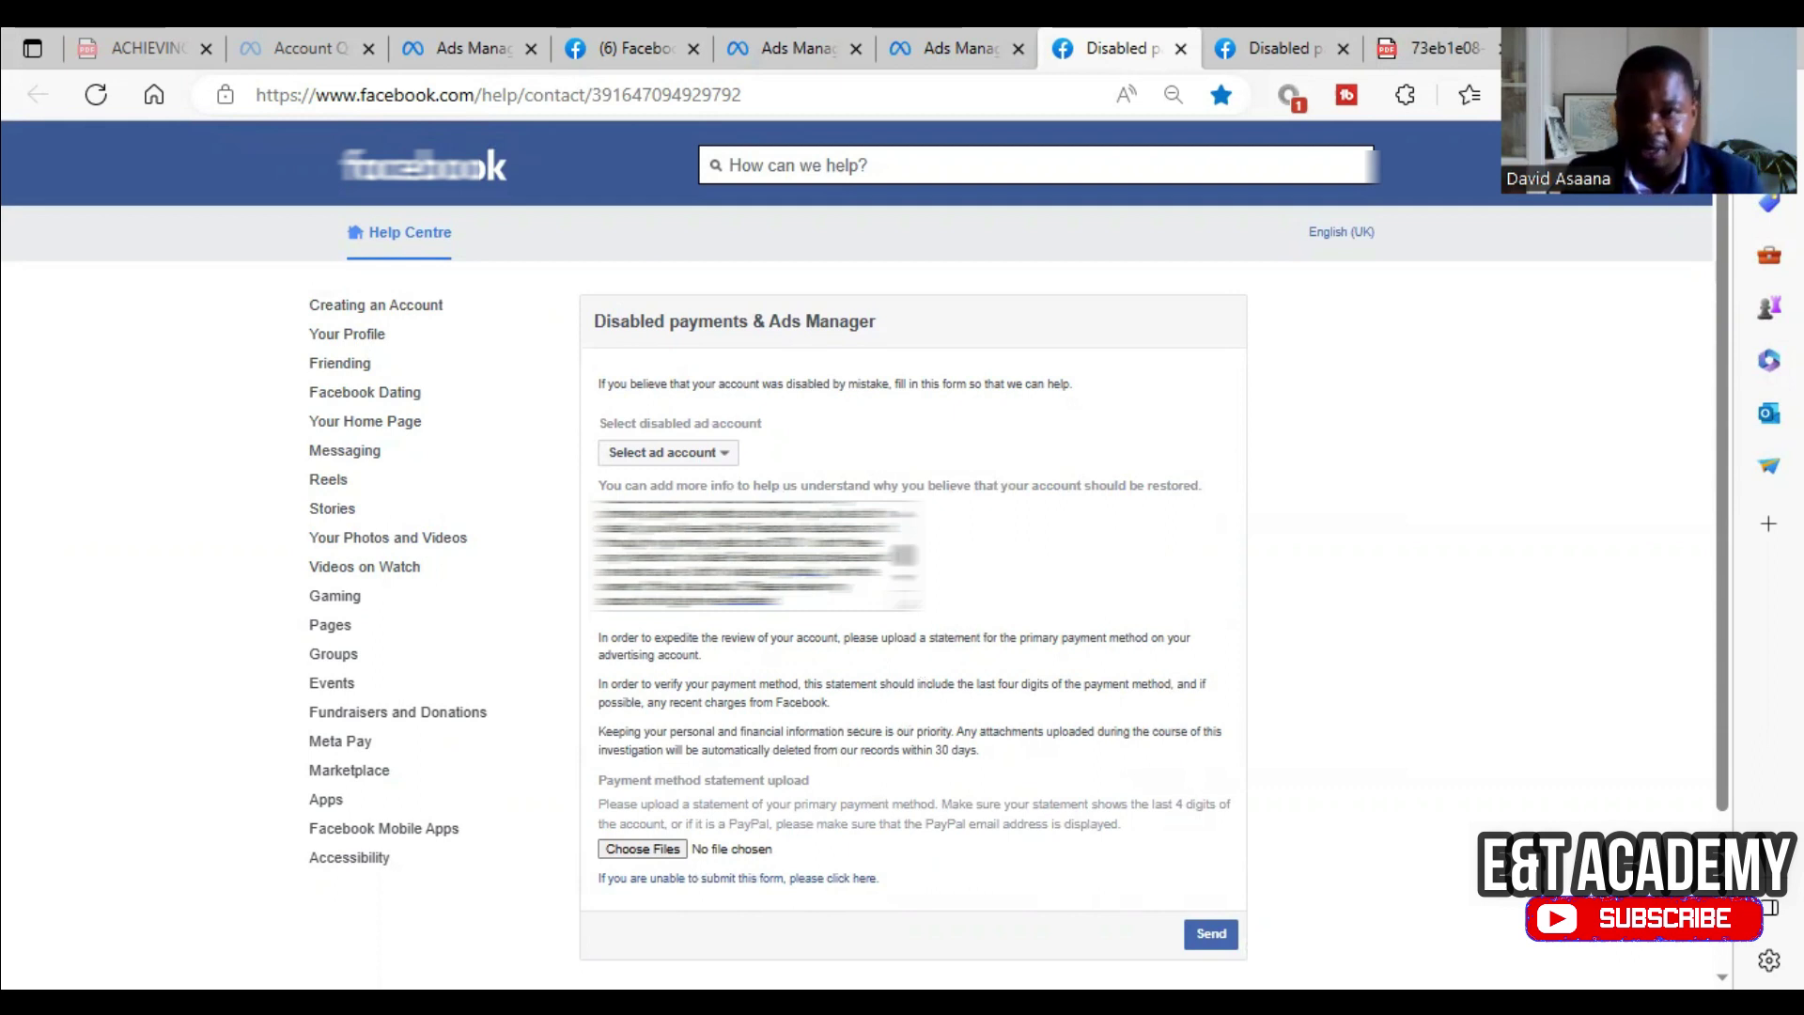
Scroll the 73eb1e08 bank statement PDF's Facebook charges, then go to the blank second appeal form
{"action": "left_click", "coordinate": [1433, 47]}
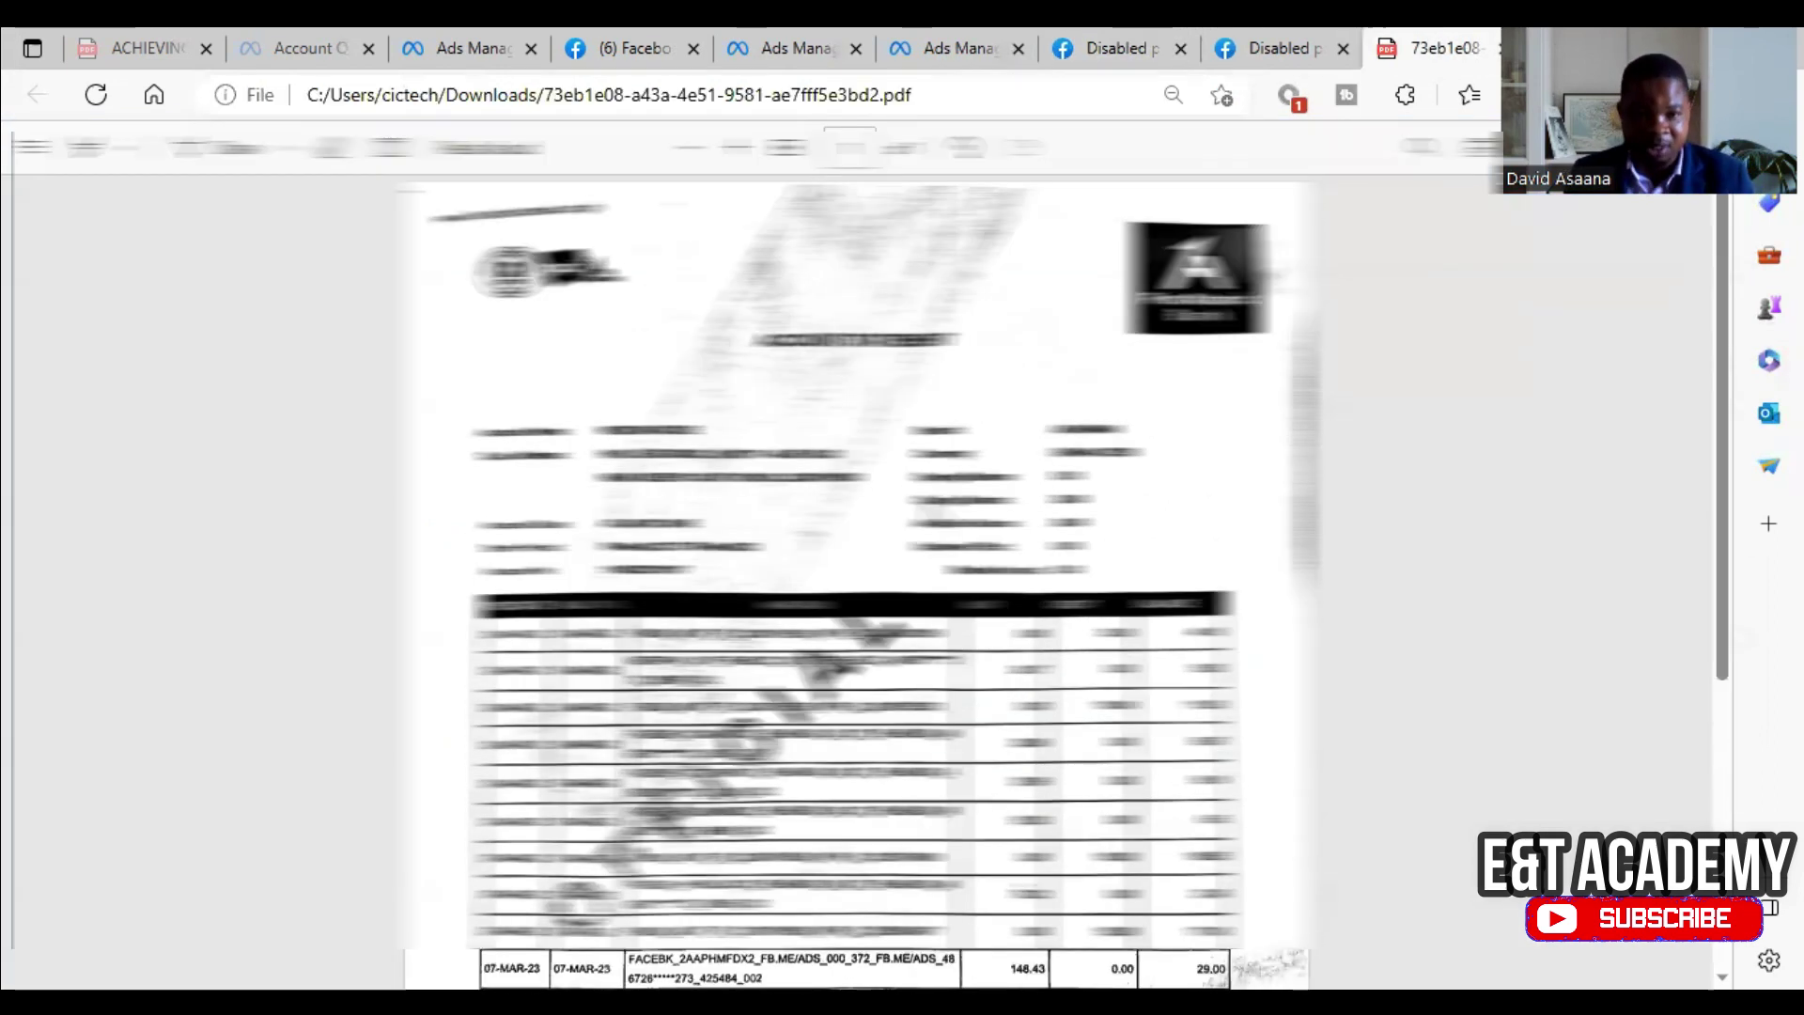
{"action": "scroll", "coordinate": [860, 564], "scroll_direction": "down", "scroll_amount": 3}
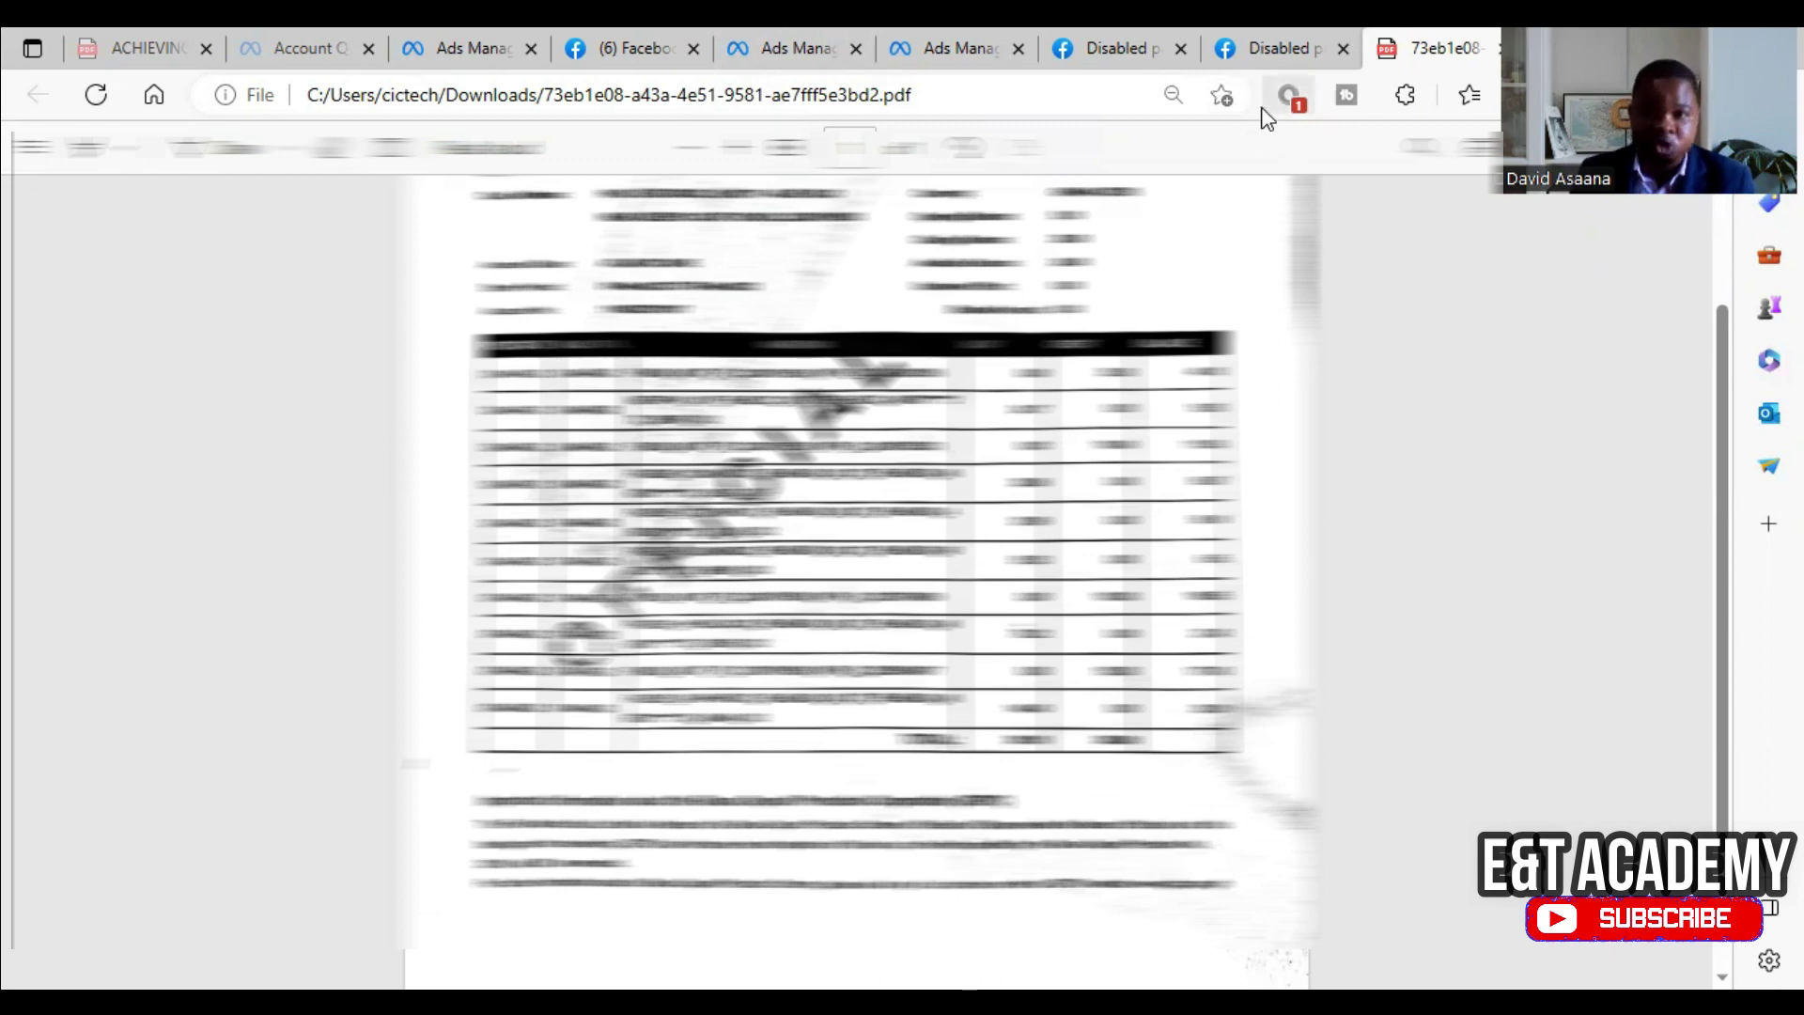
{"action": "left_click", "coordinate": [1246, 36]}
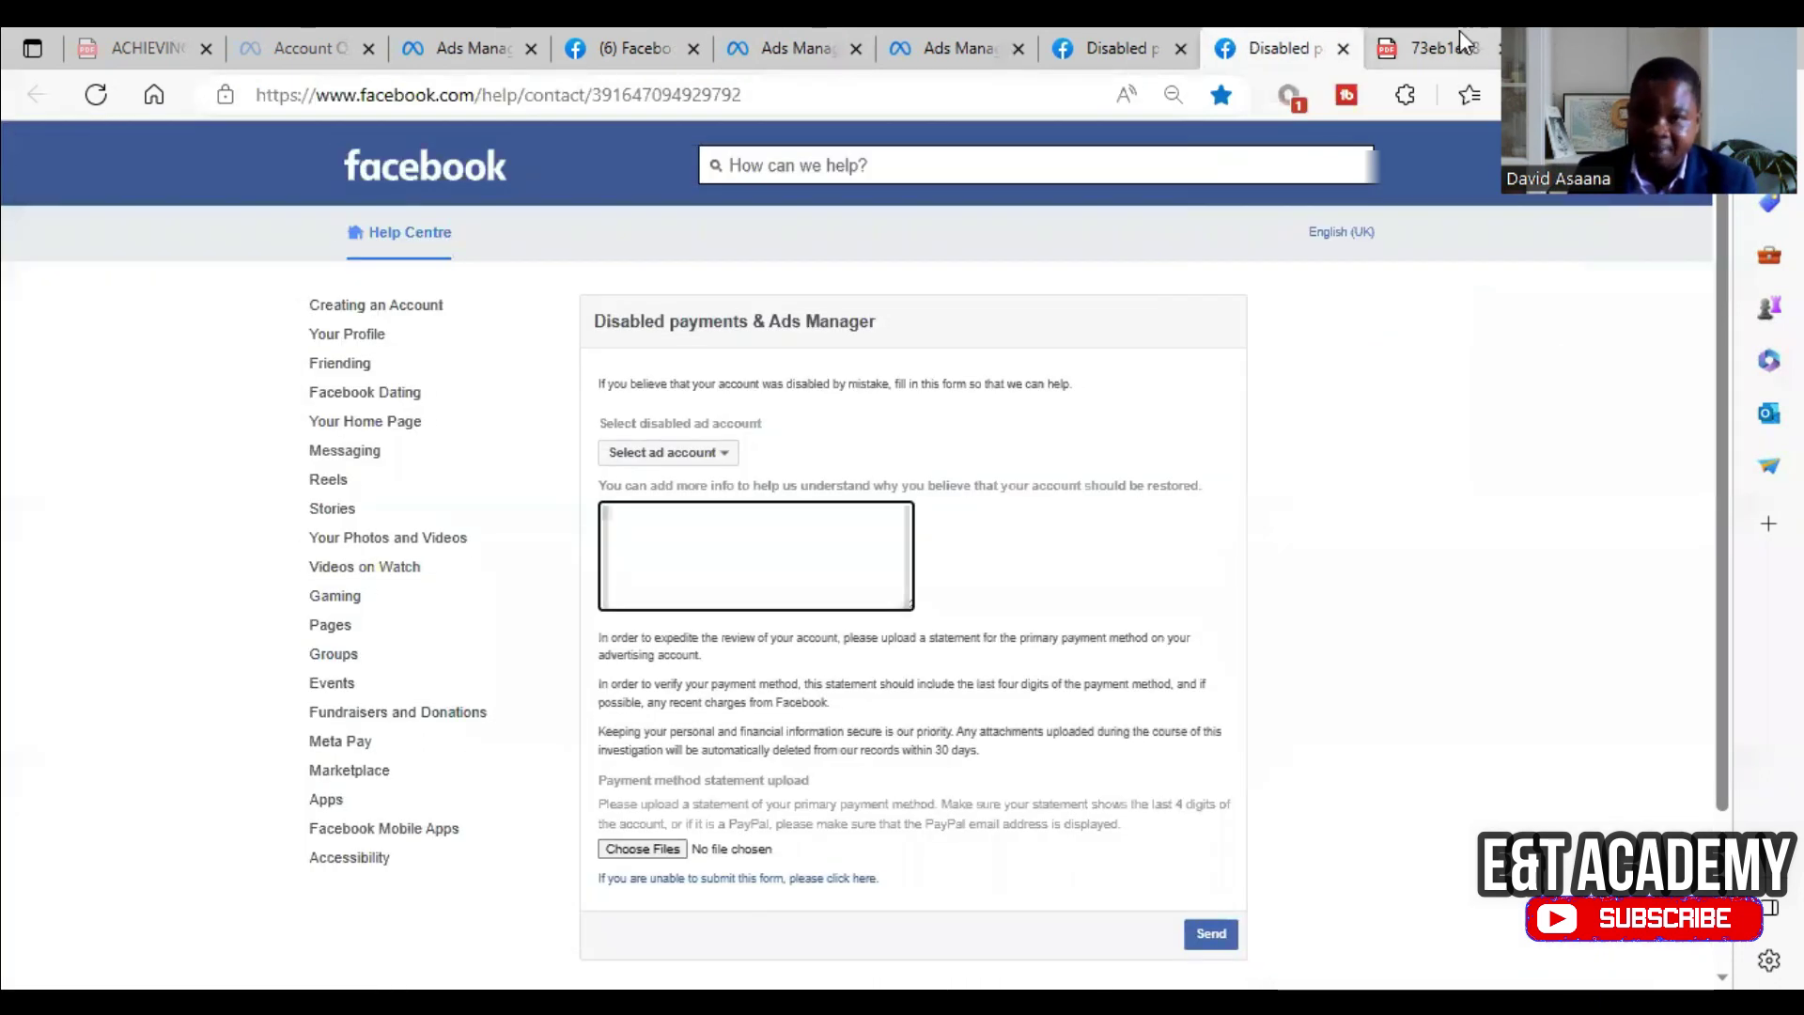
Return to the first appeal form with the filled reason, then open a new browser tab
{"action": "mouse_move", "coordinate": [1446, 32]}
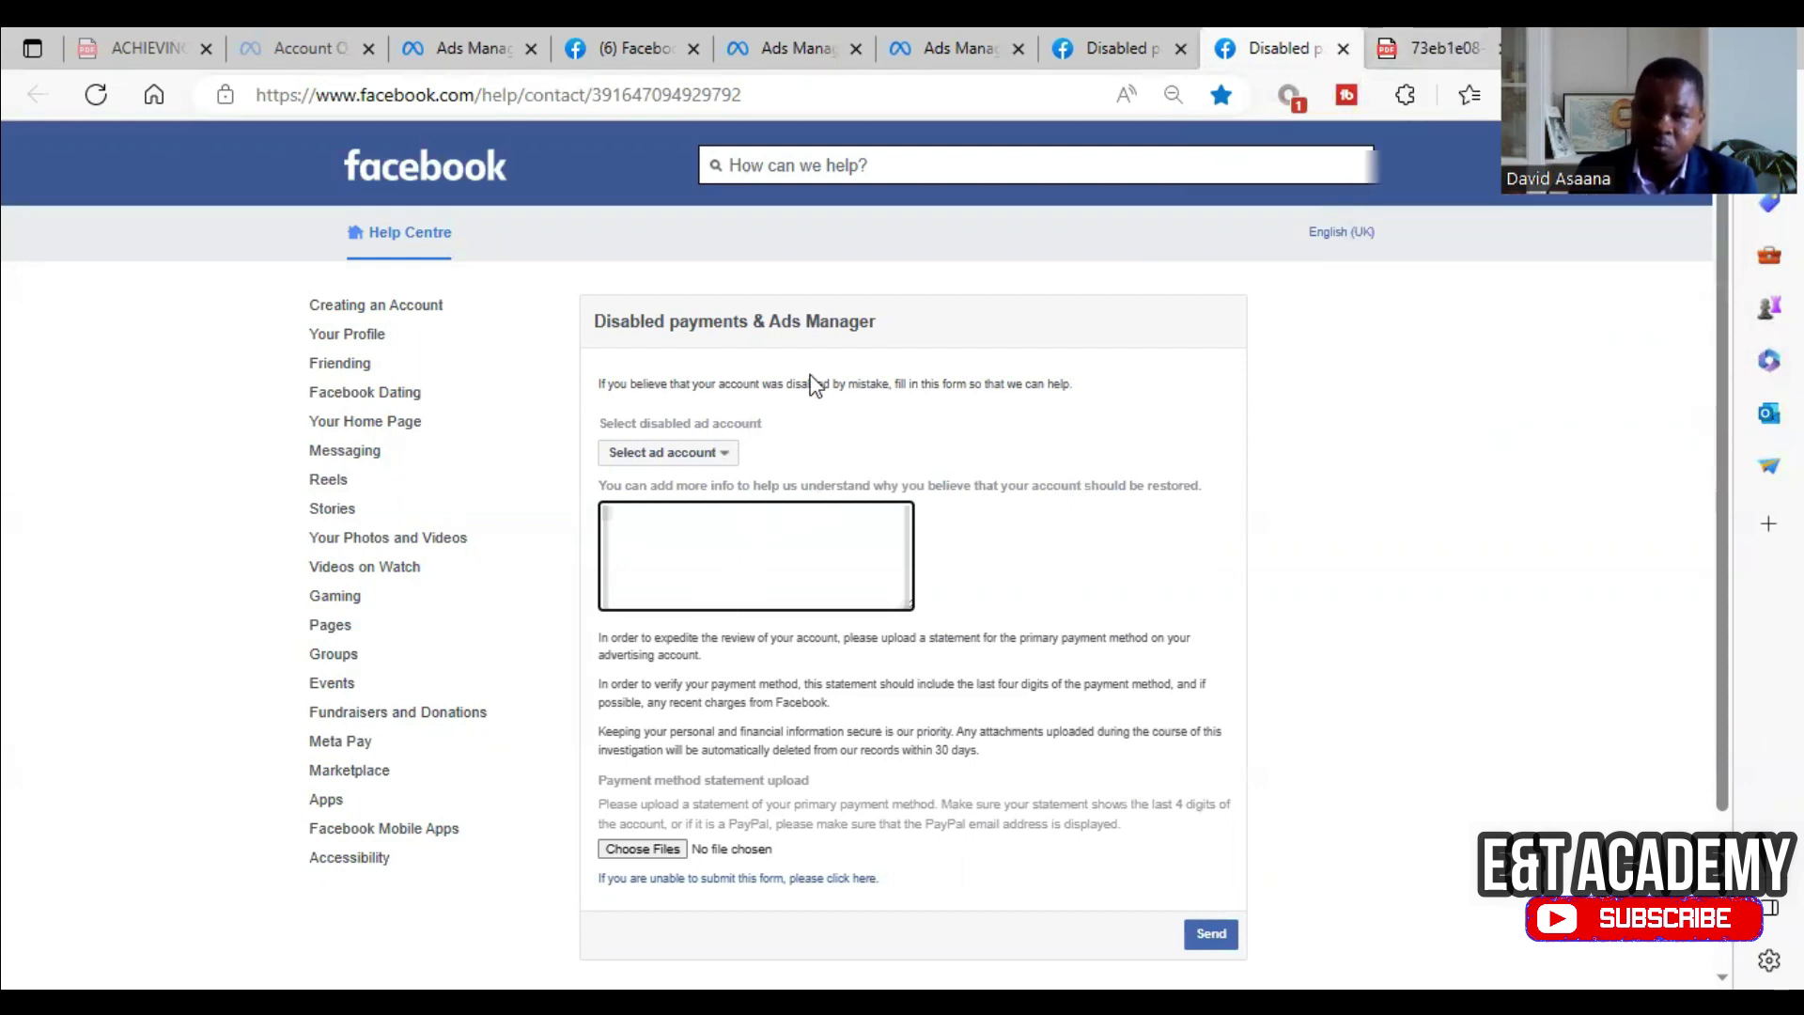
{"action": "left_click", "coordinate": [1126, 27]}
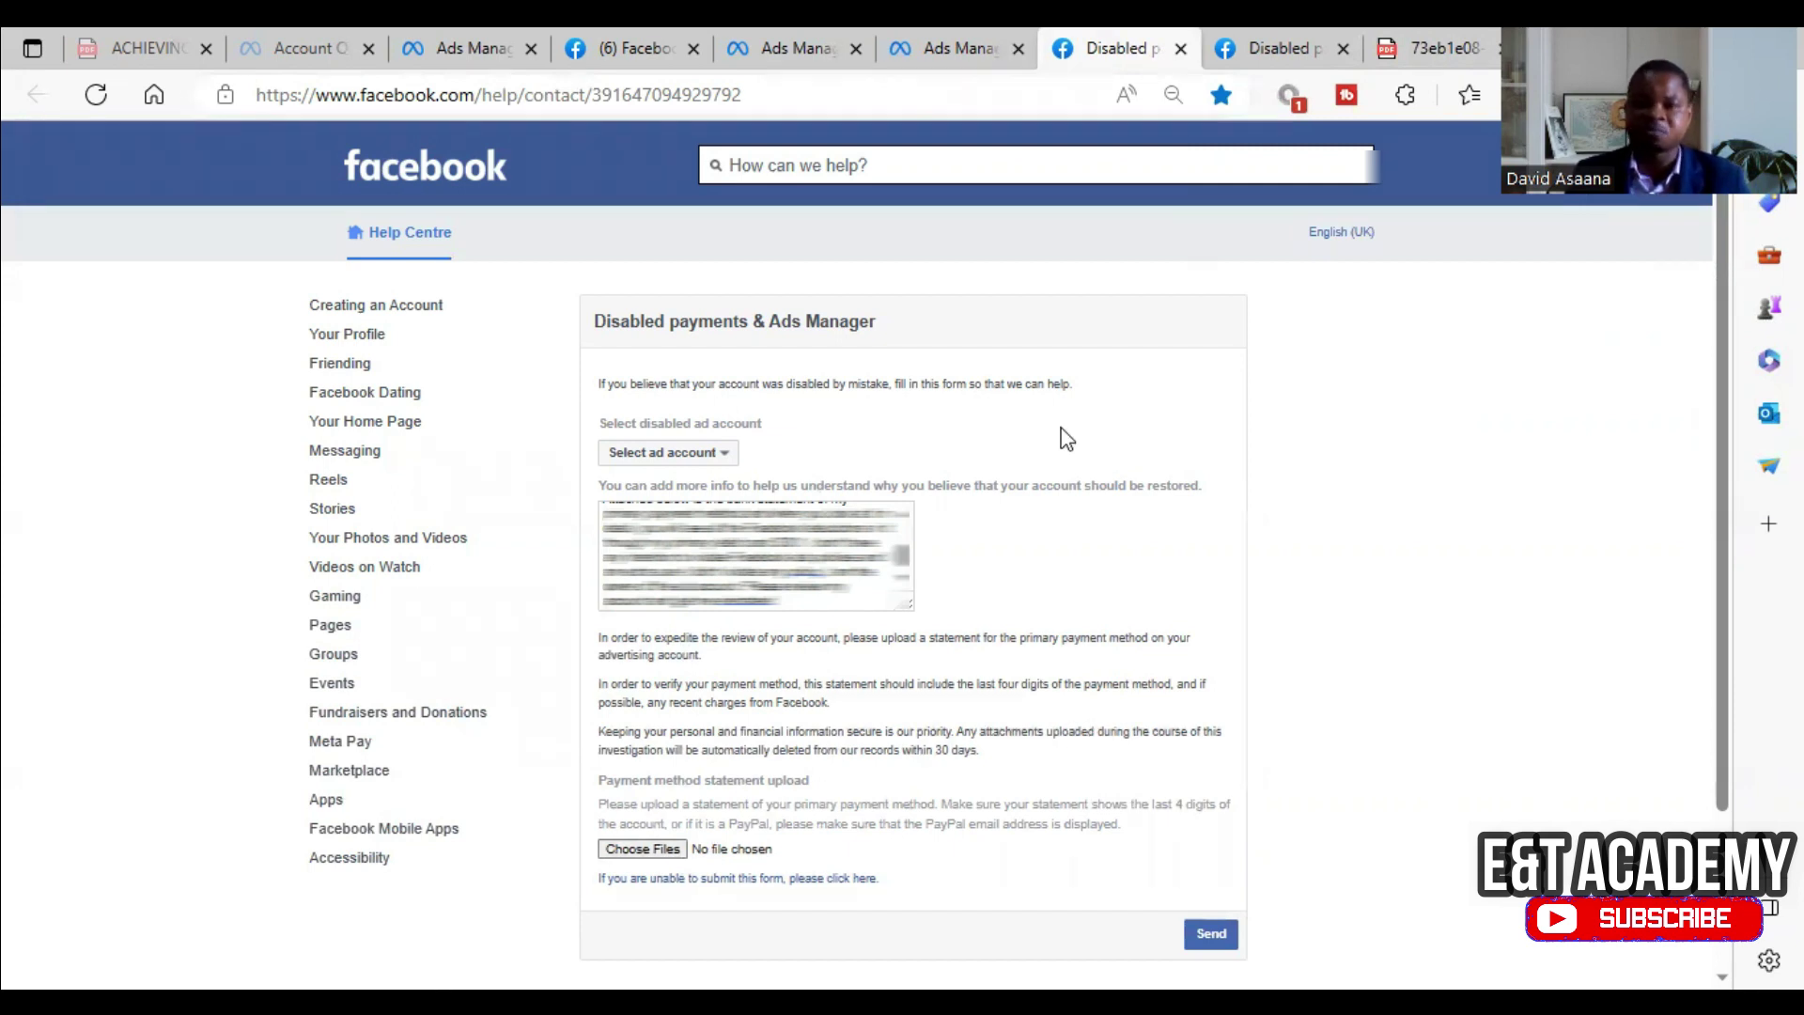
{"action": "key", "text": "ctrl+t"}
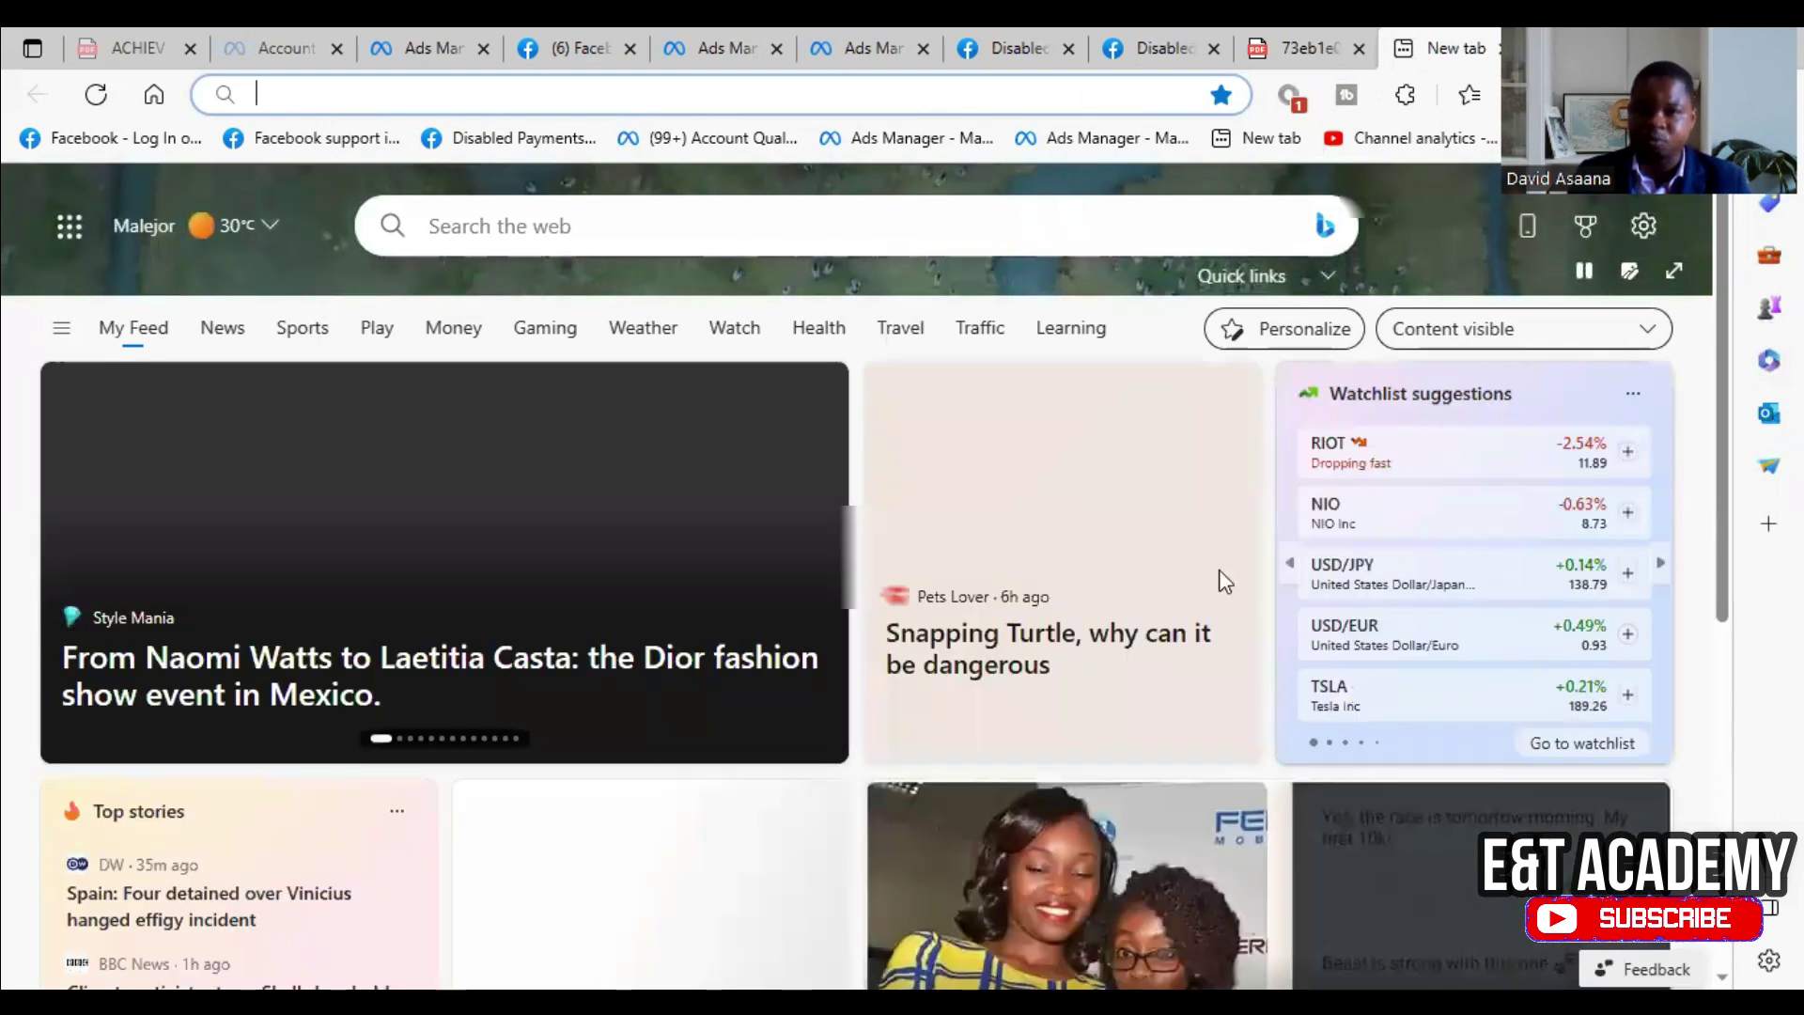
Leave the appeal form and switch to the Facebook news feed tab
{"action": "mouse_move", "coordinate": [1259, 40]}
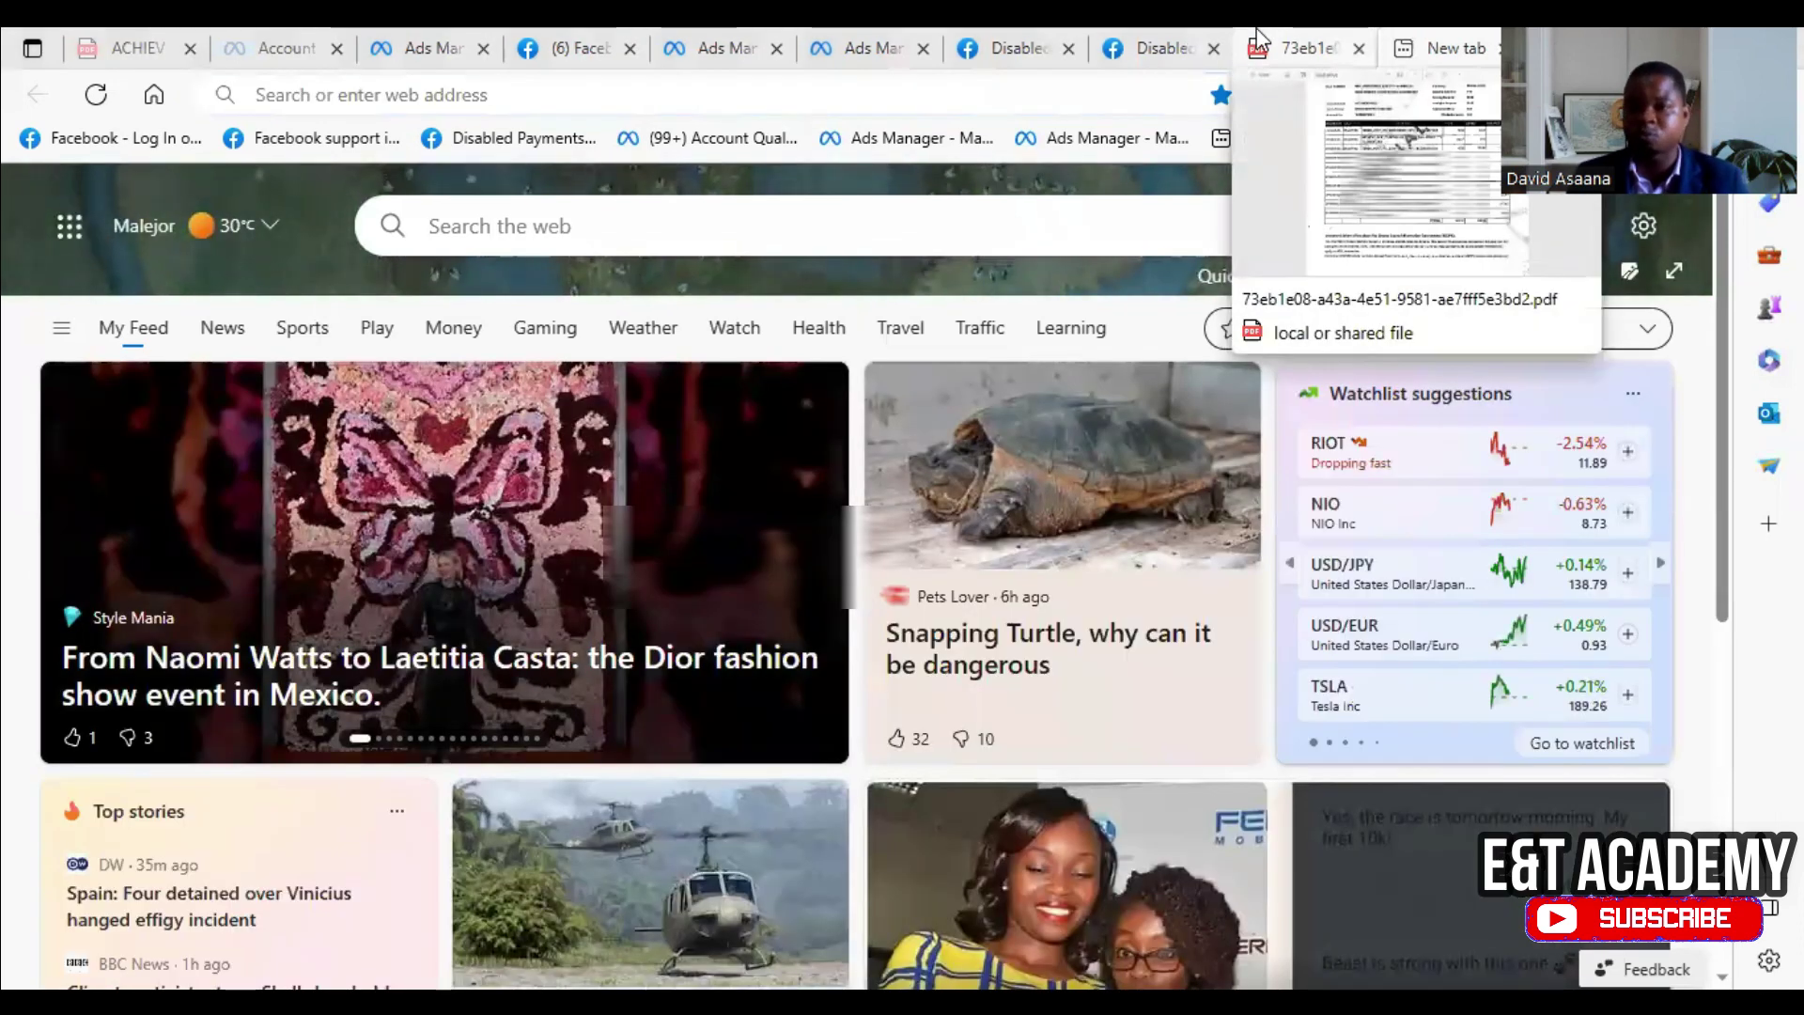
{"action": "left_click", "coordinate": [1011, 39]}
{"action": "left_click", "coordinate": [596, 38]}
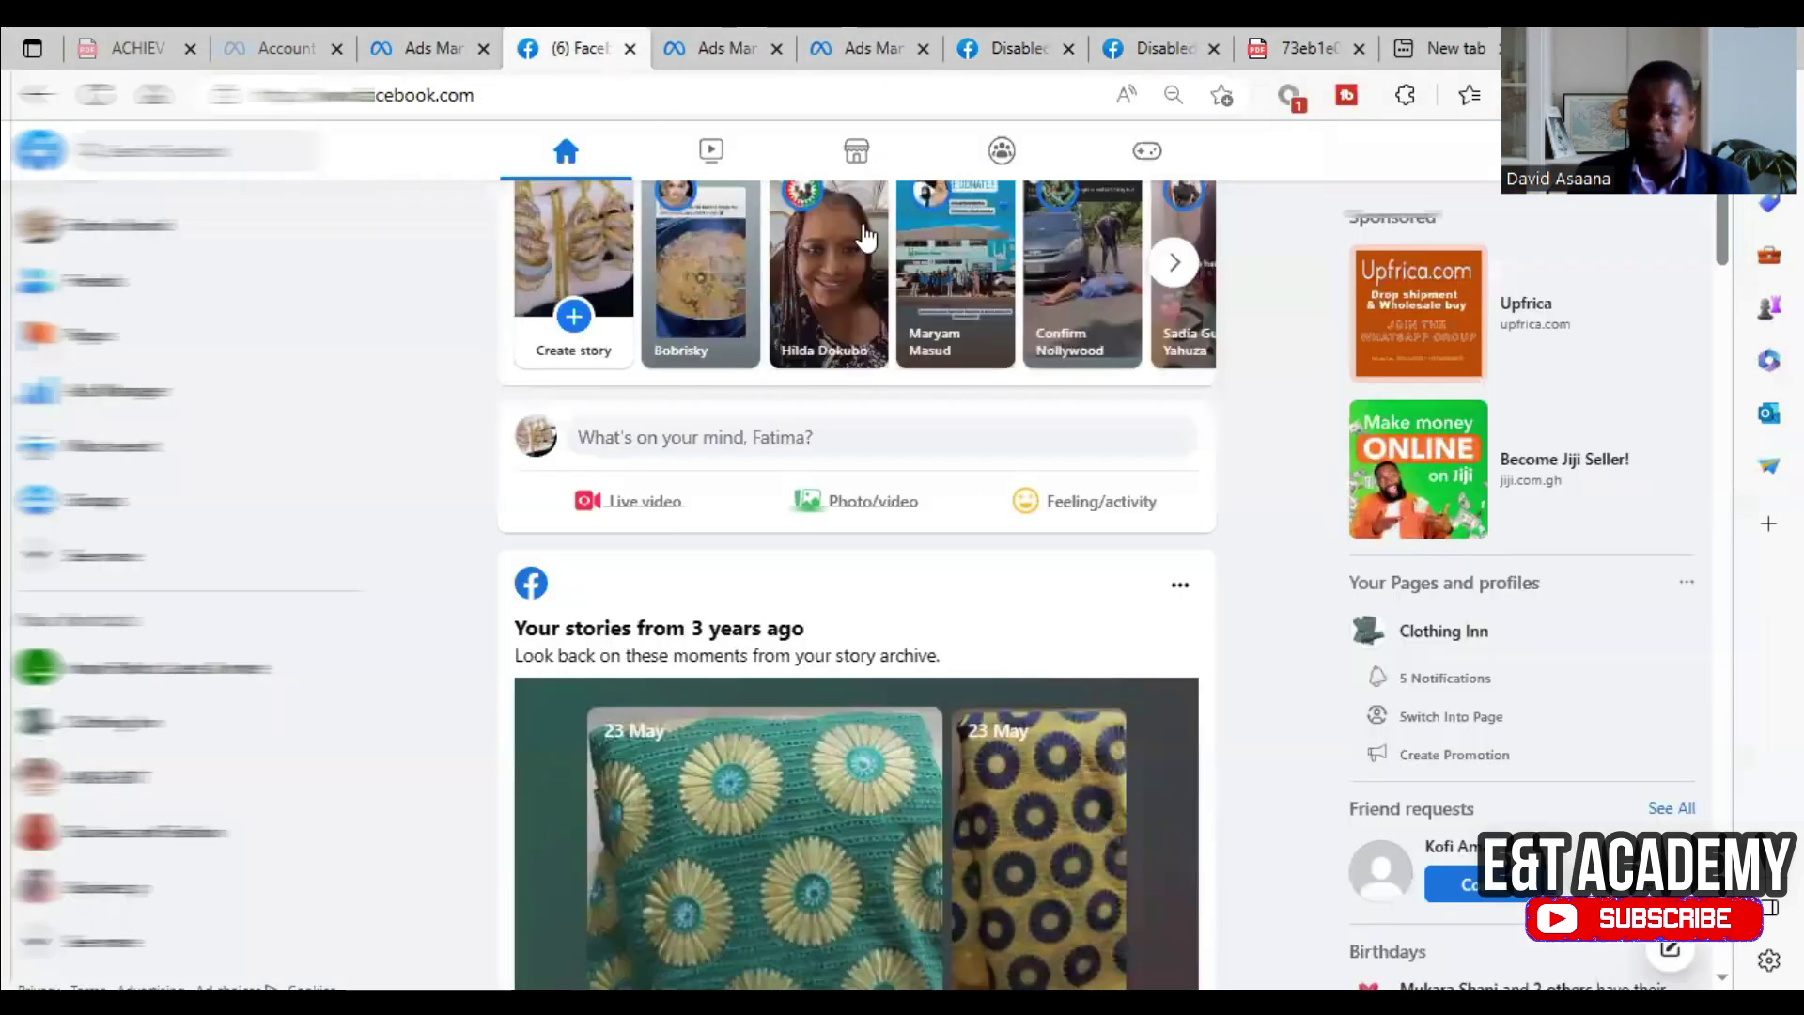
Review the Support Inbox alerts about flagged posts, then move to the Ads Manager ad set editor
{"action": "left_click", "coordinate": [1661, 197]}
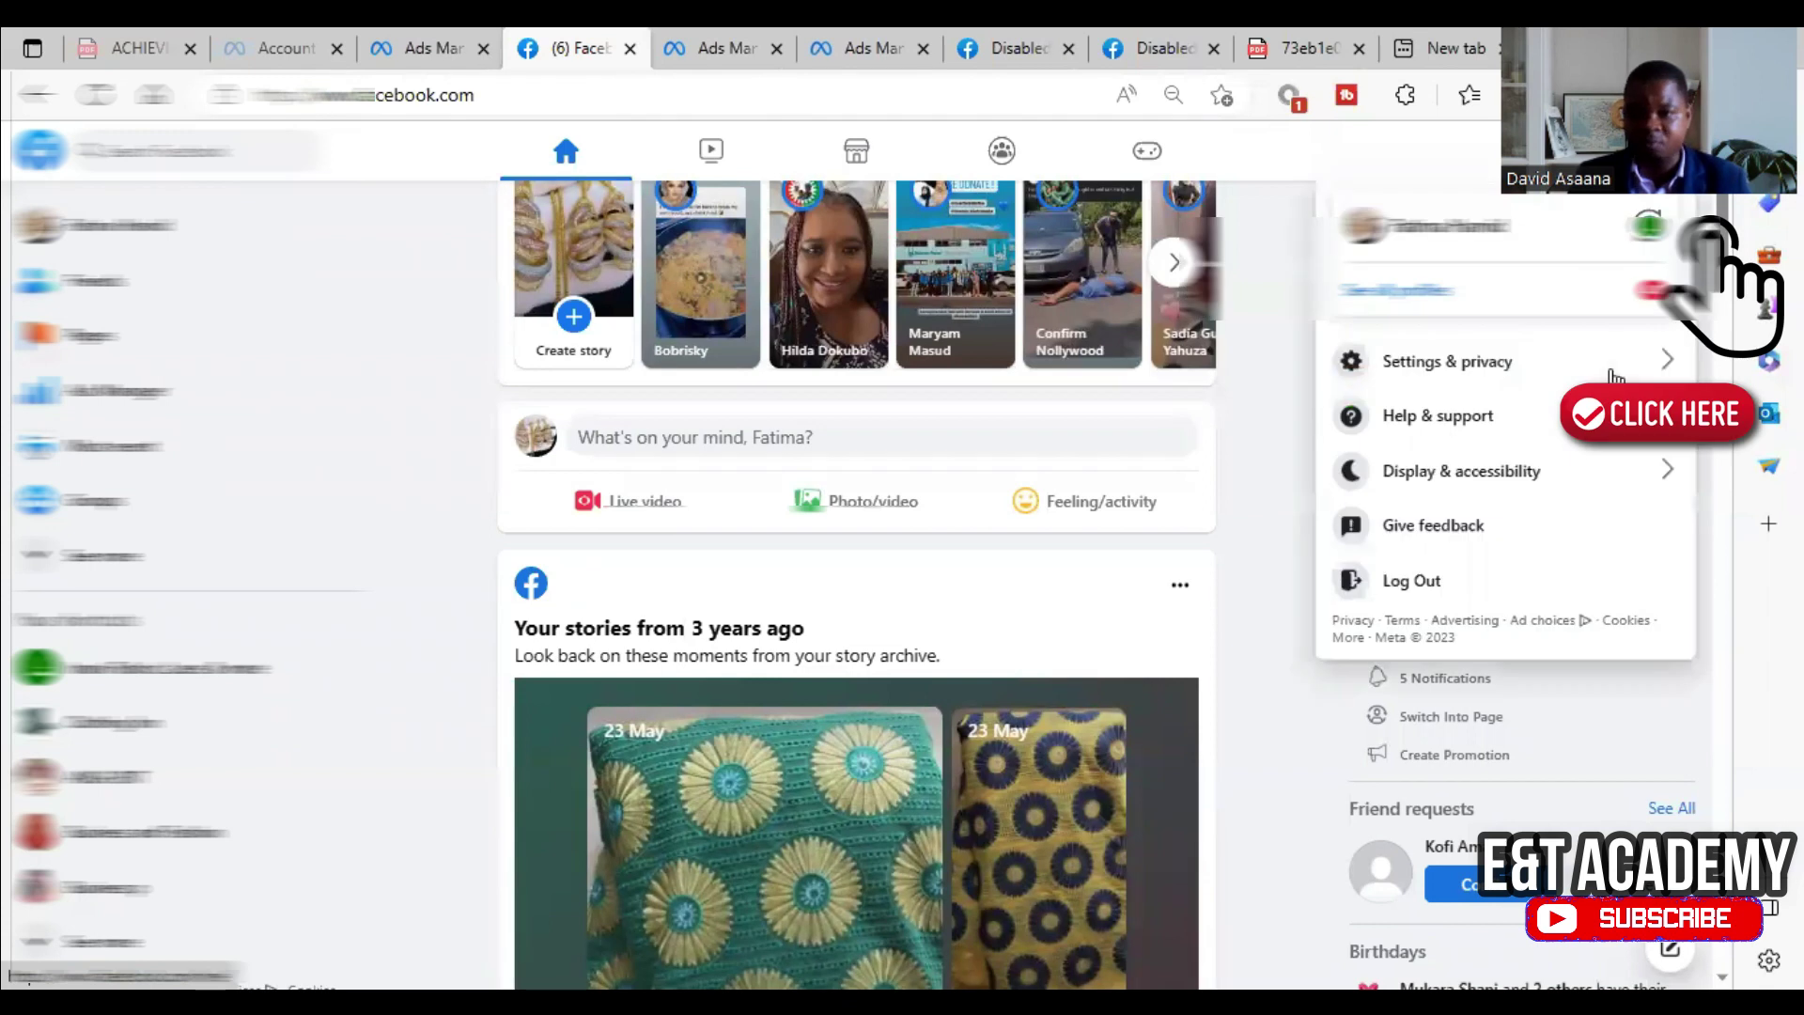
{"action": "left_click", "coordinate": [1529, 434]}
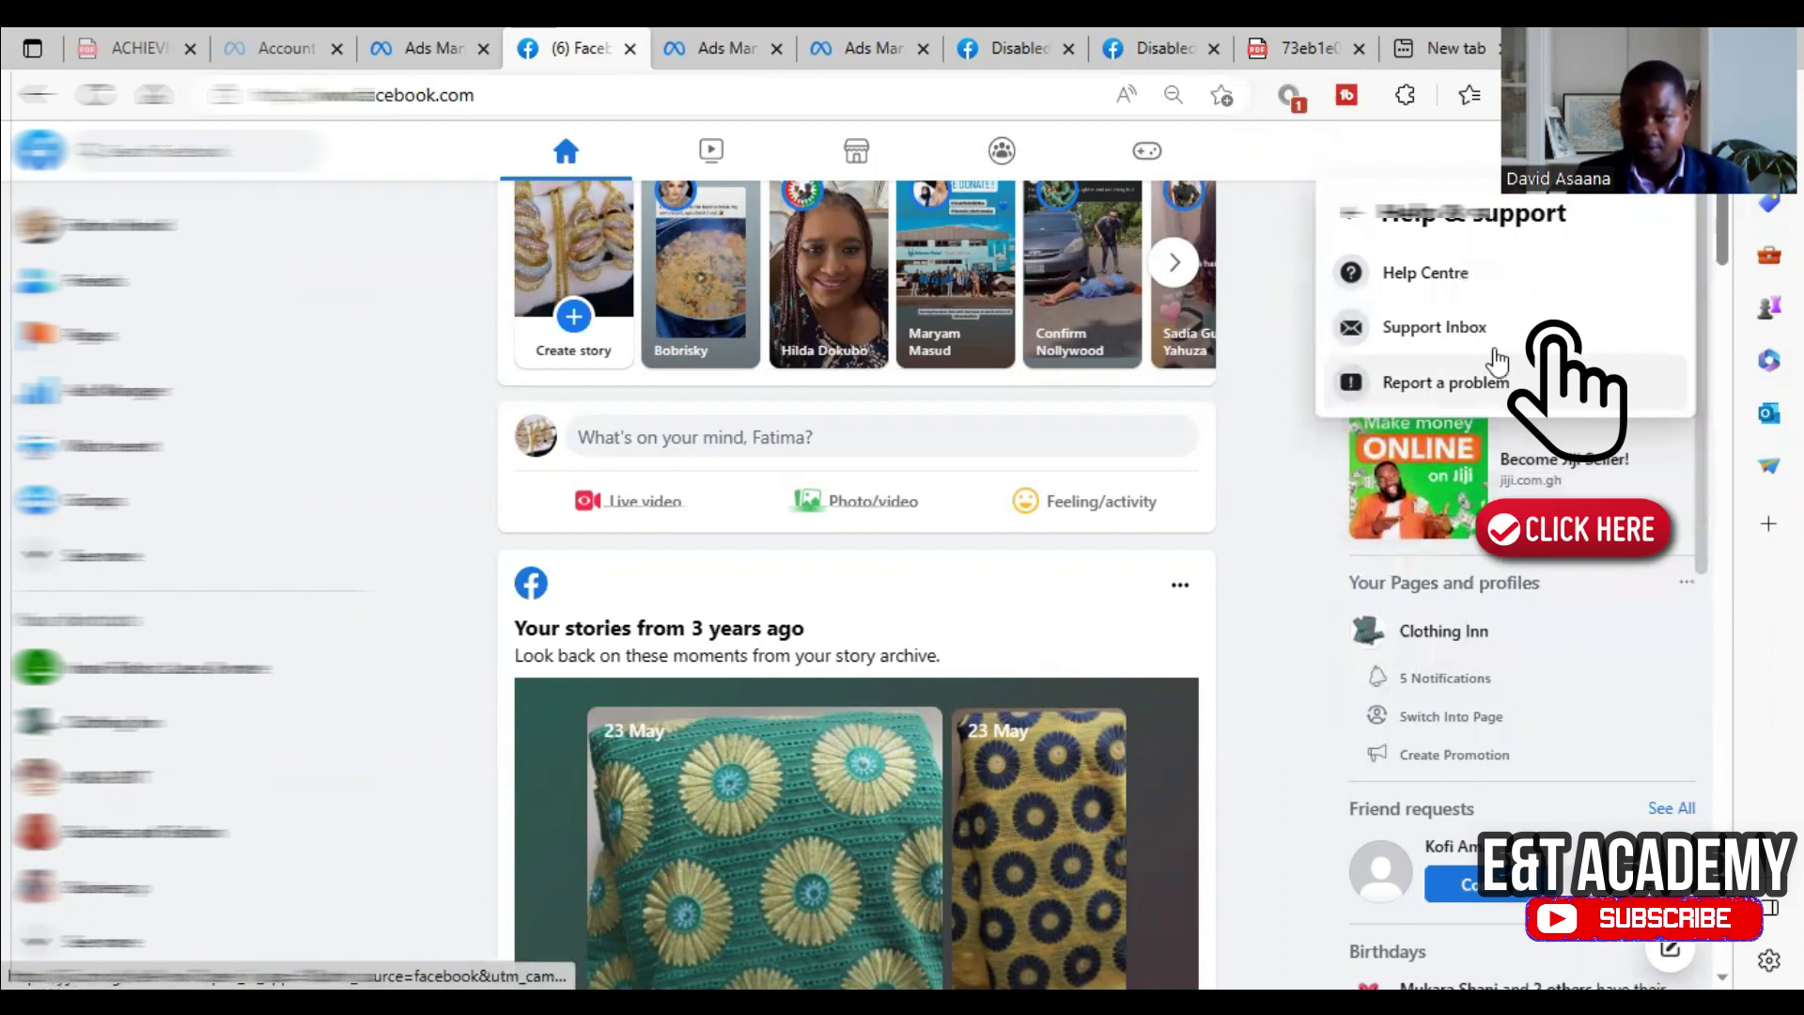
{"action": "left_click", "coordinate": [1494, 348]}
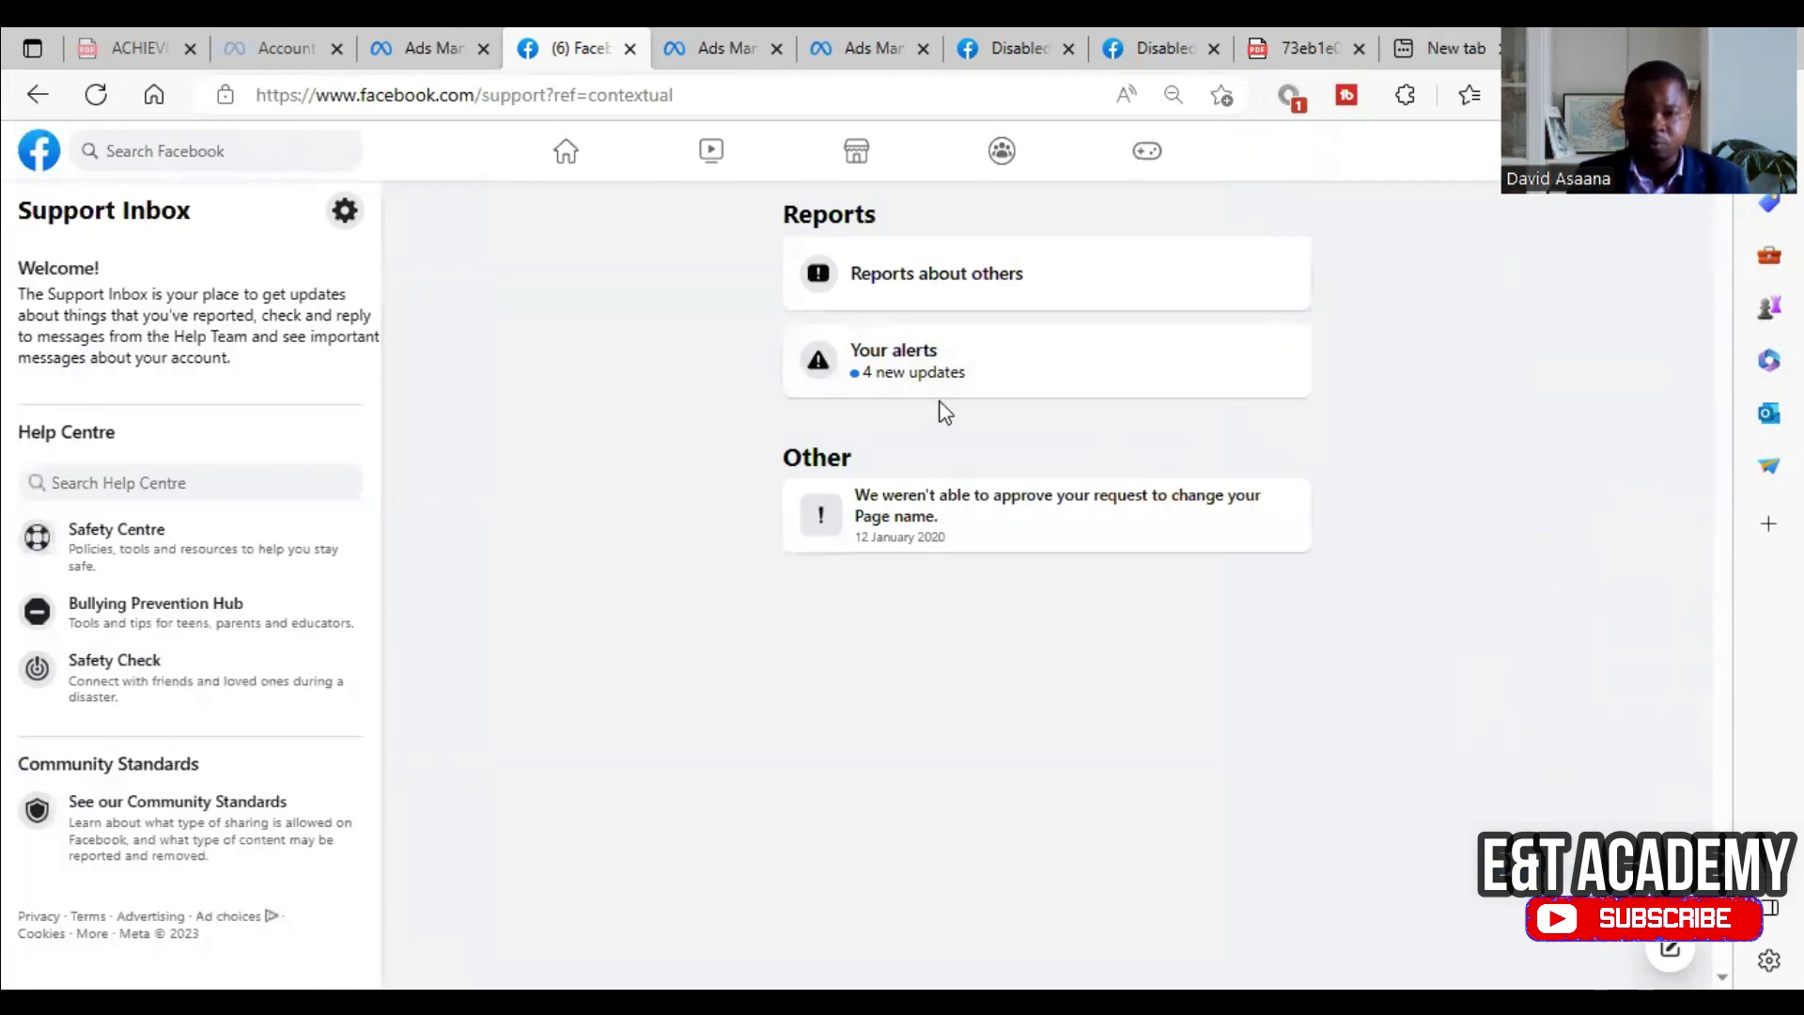
{"action": "left_click", "coordinate": [938, 374]}
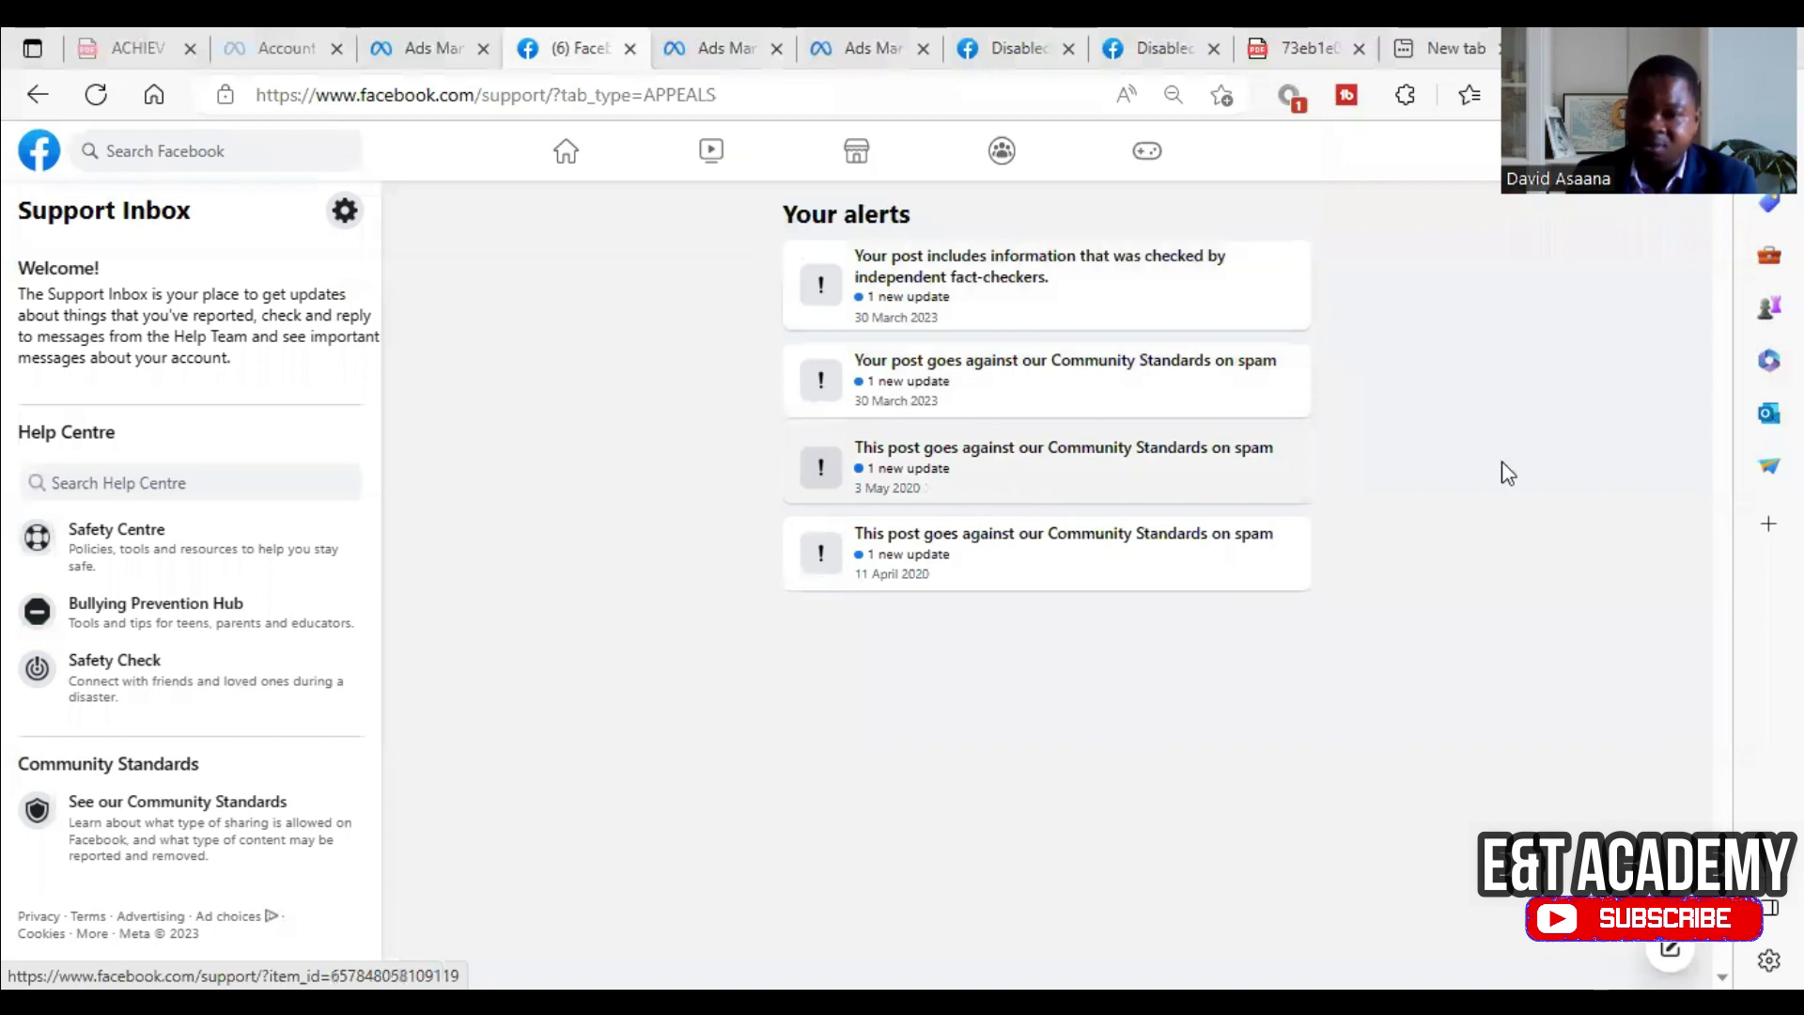
{"action": "left_click", "coordinate": [443, 33]}
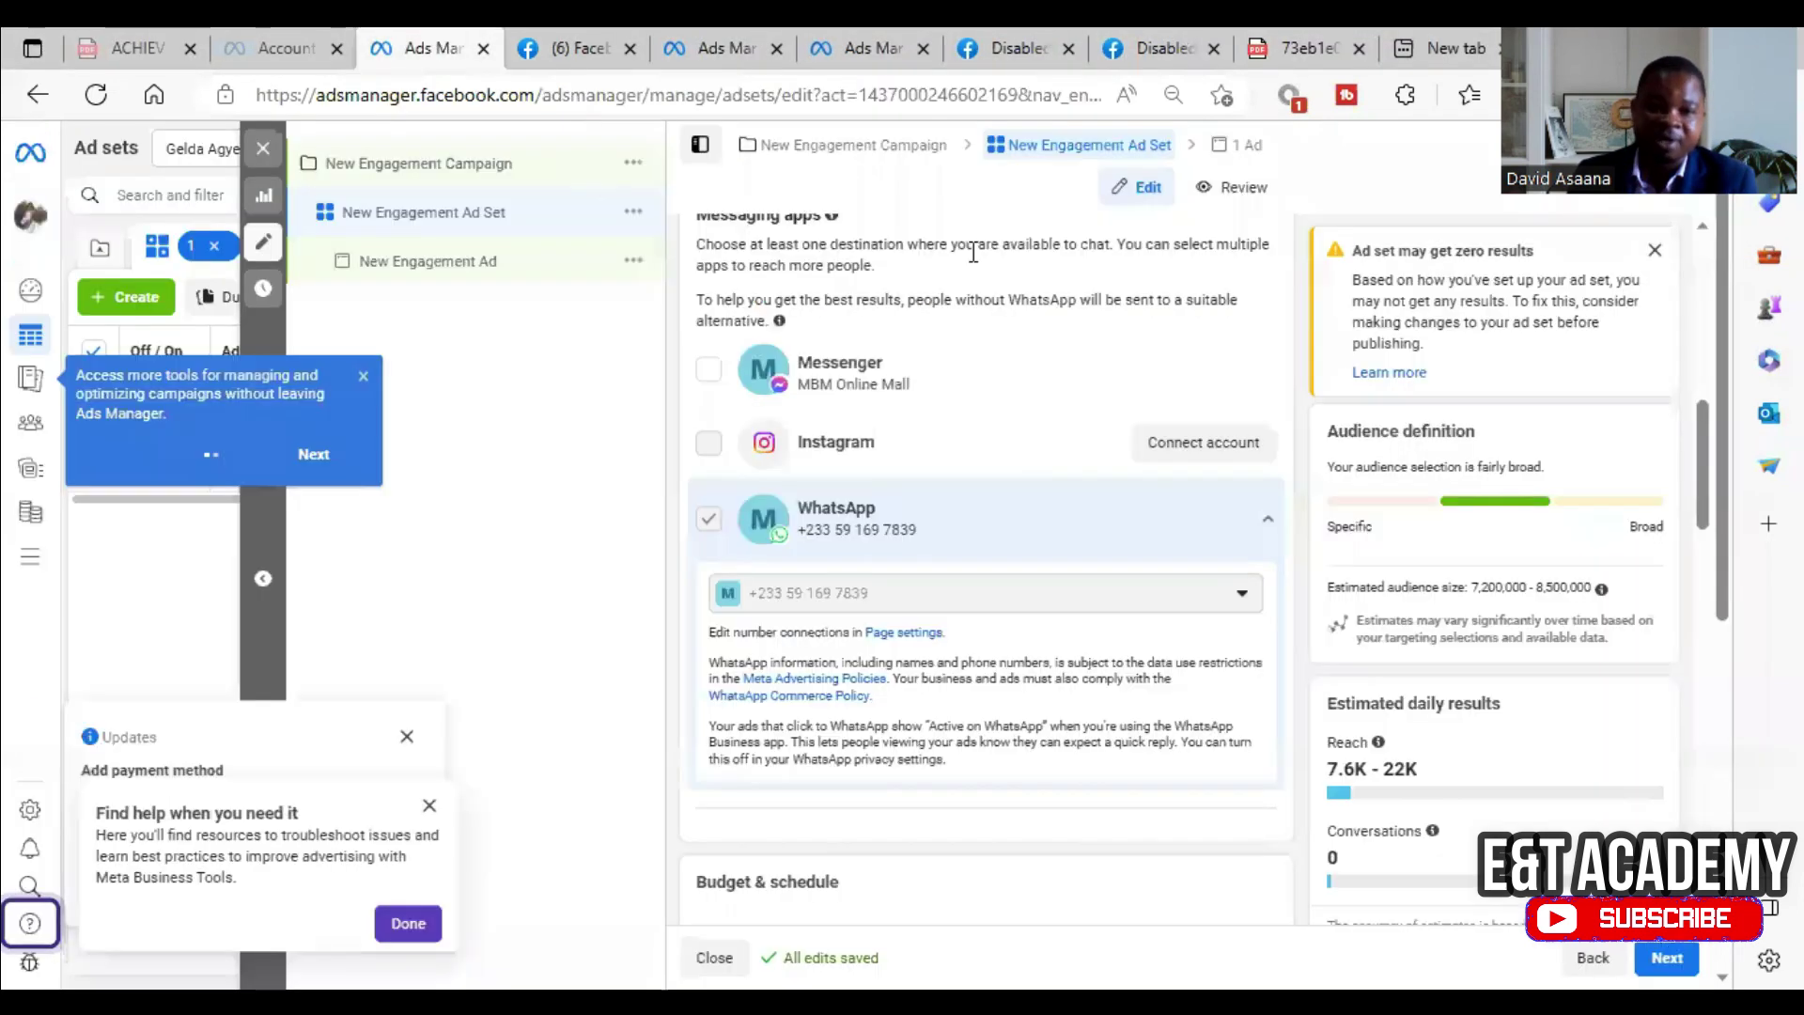
Switch to the disabled ad account in Ads Manager and open its payment settings
{"action": "left_click", "coordinate": [1023, 38]}
{"action": "left_click", "coordinate": [874, 38]}
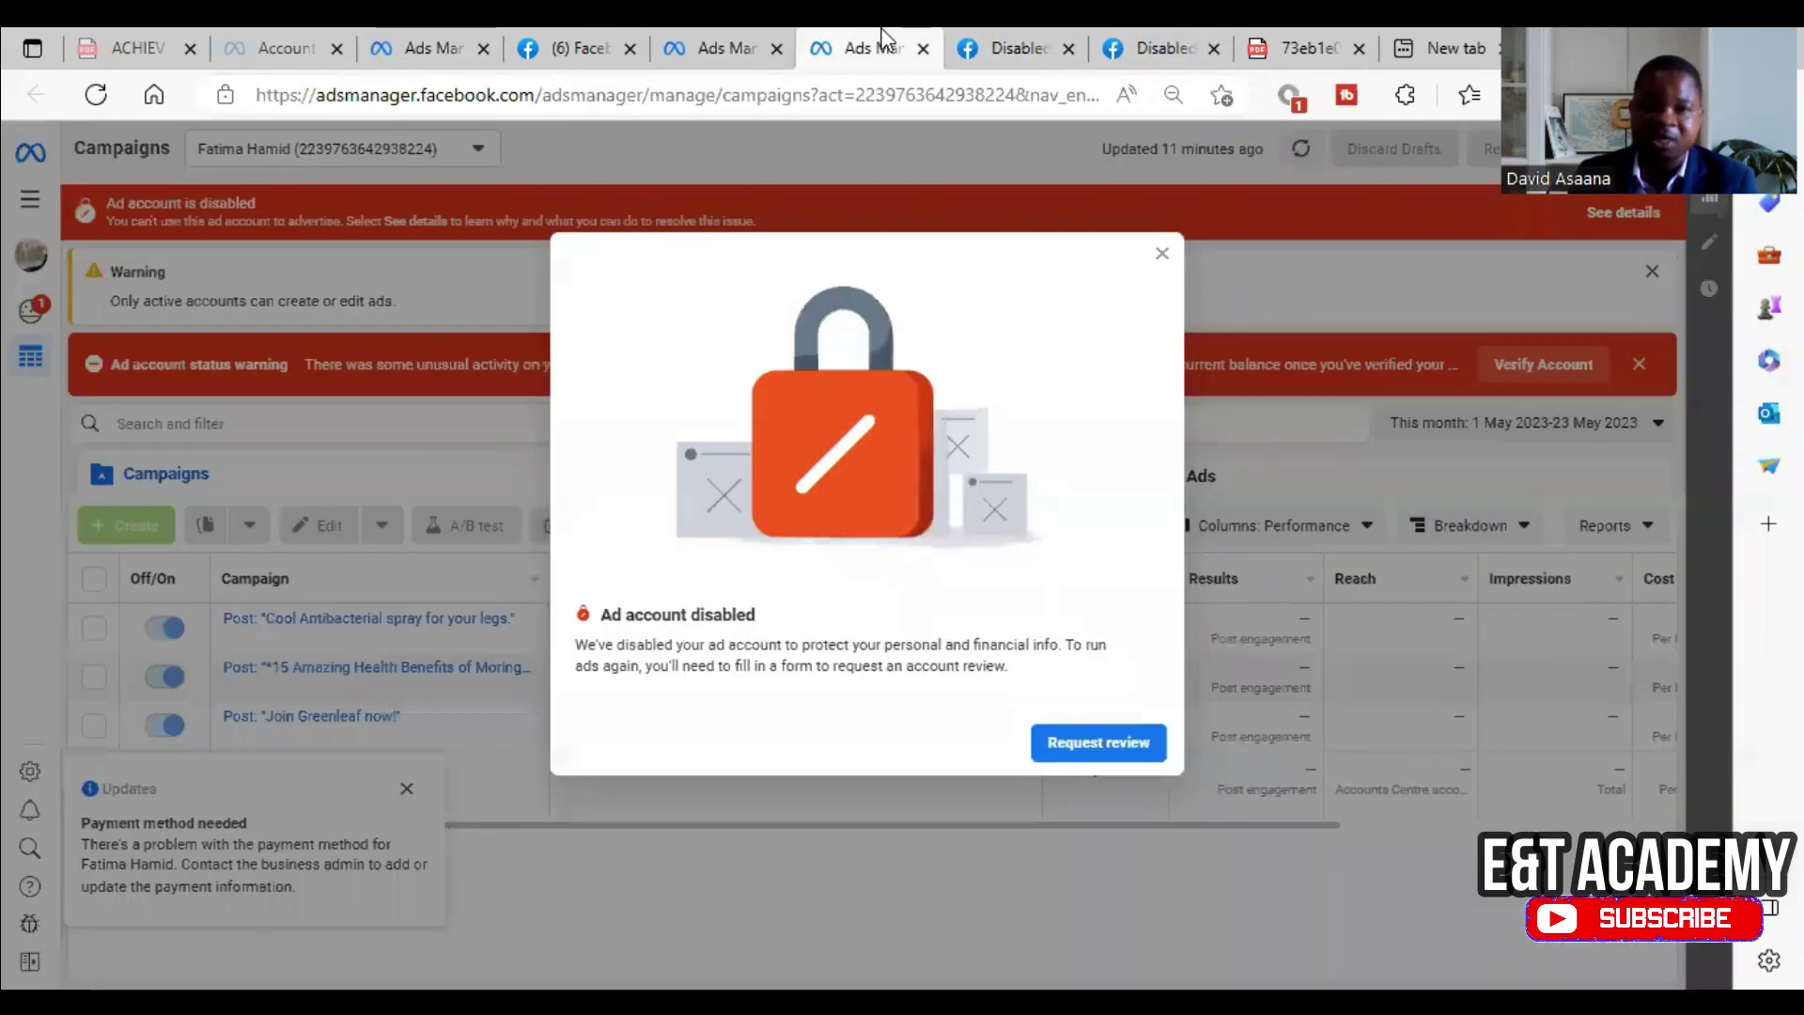
{"action": "left_click", "coordinate": [703, 40]}
Check the $15.09 balance, view all payment activity, then return to Payment Settings
{"action": "scroll", "coordinate": [712, 427], "scroll_direction": "down", "scroll_amount": 3}
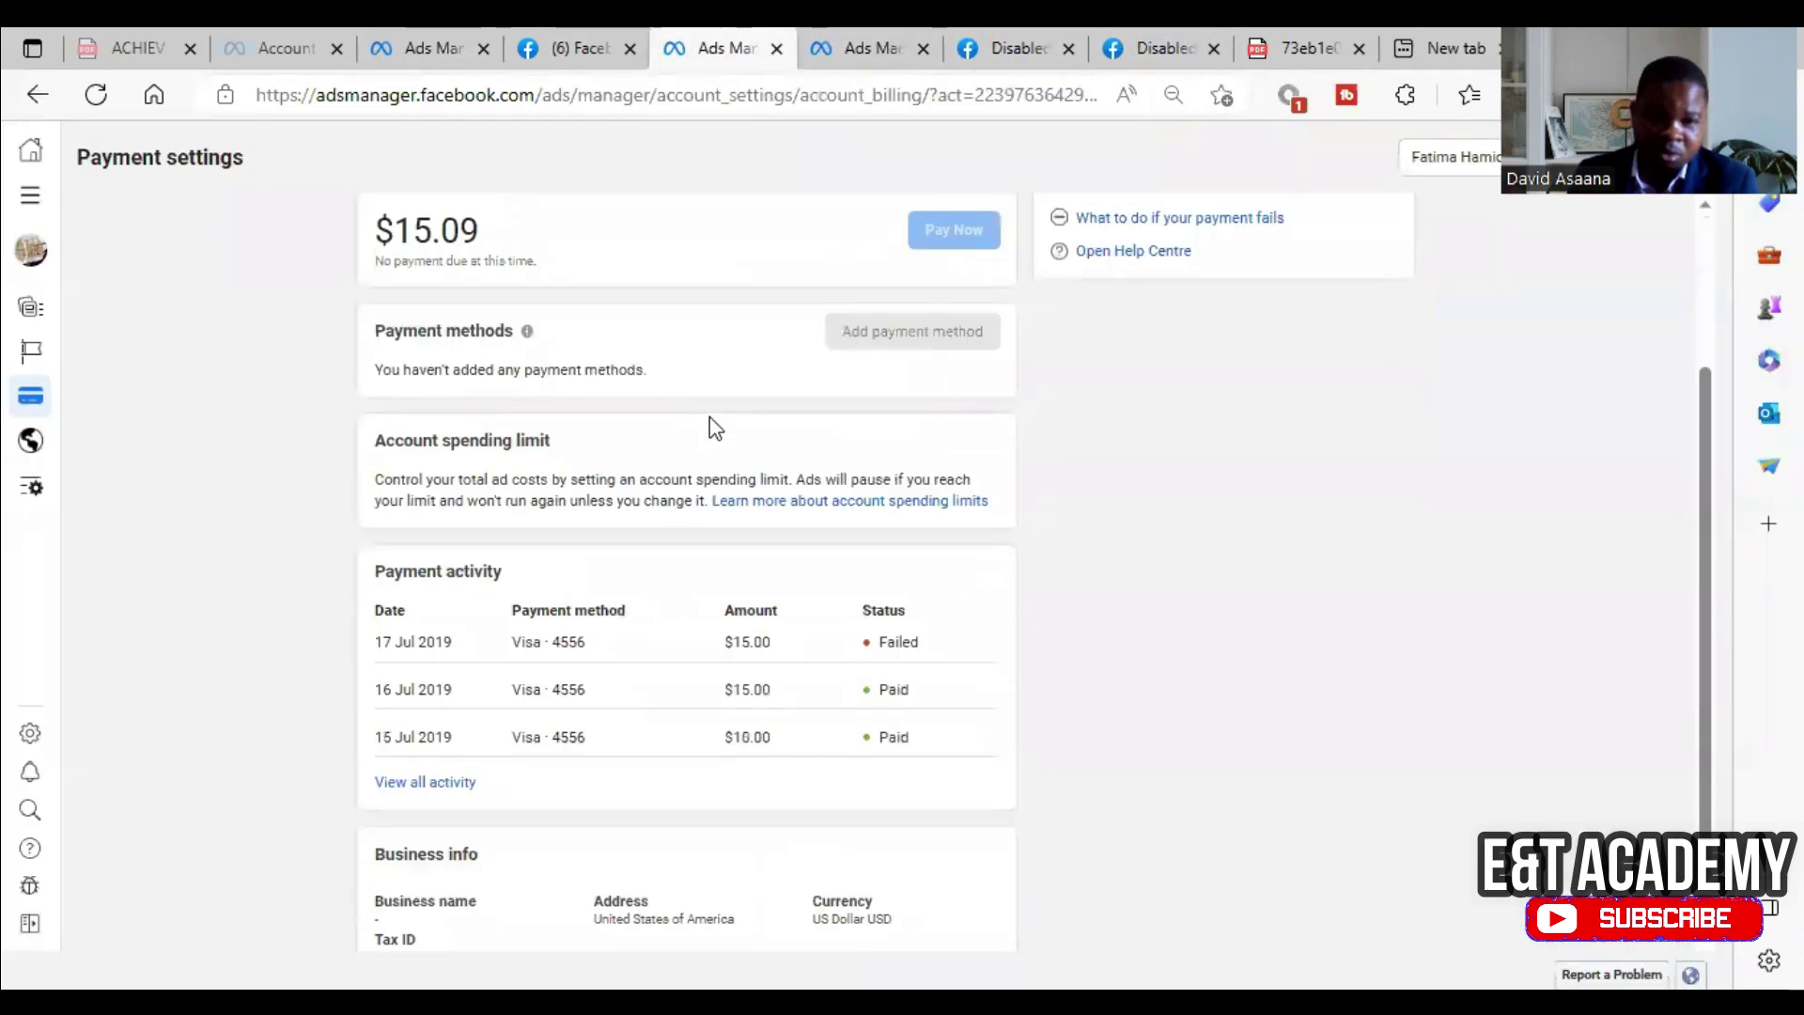
{"action": "scroll", "coordinate": [736, 371], "scroll_direction": "up", "scroll_amount": 3}
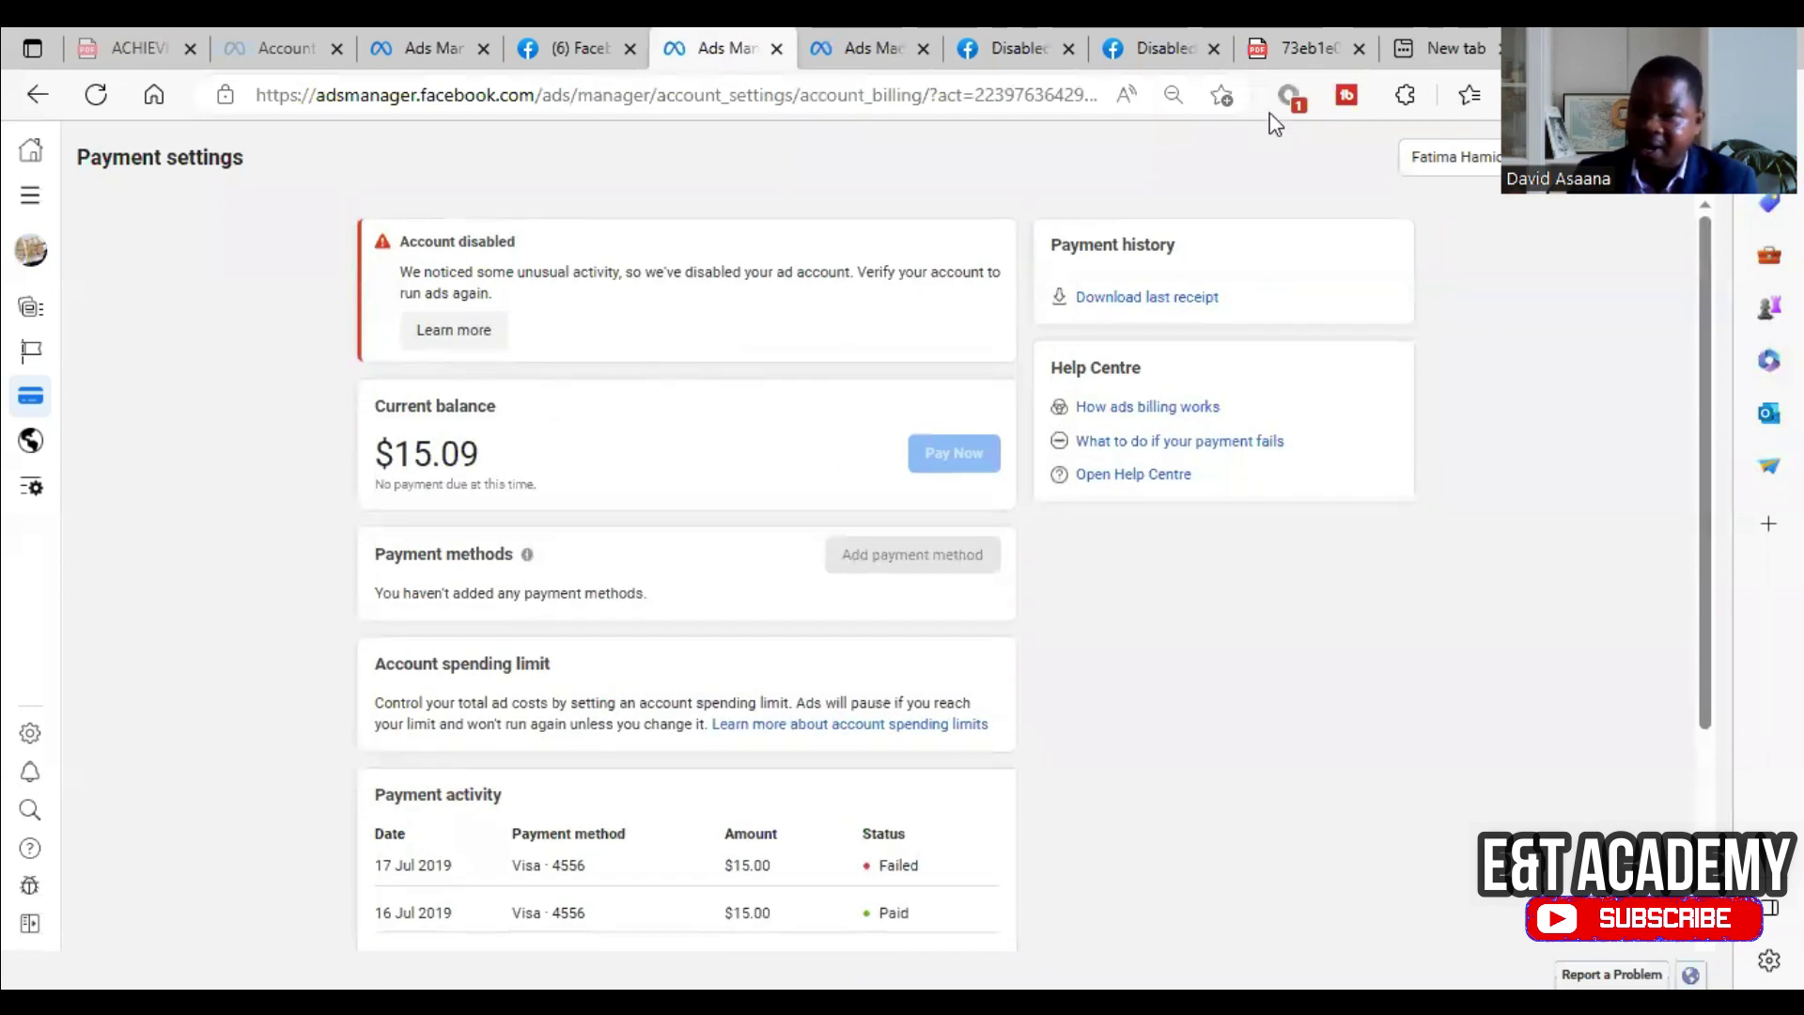
{"action": "scroll", "coordinate": [520, 334], "scroll_direction": "down", "scroll_amount": 2}
{"action": "scroll", "coordinate": [636, 369], "scroll_direction": "up", "scroll_amount": 1}
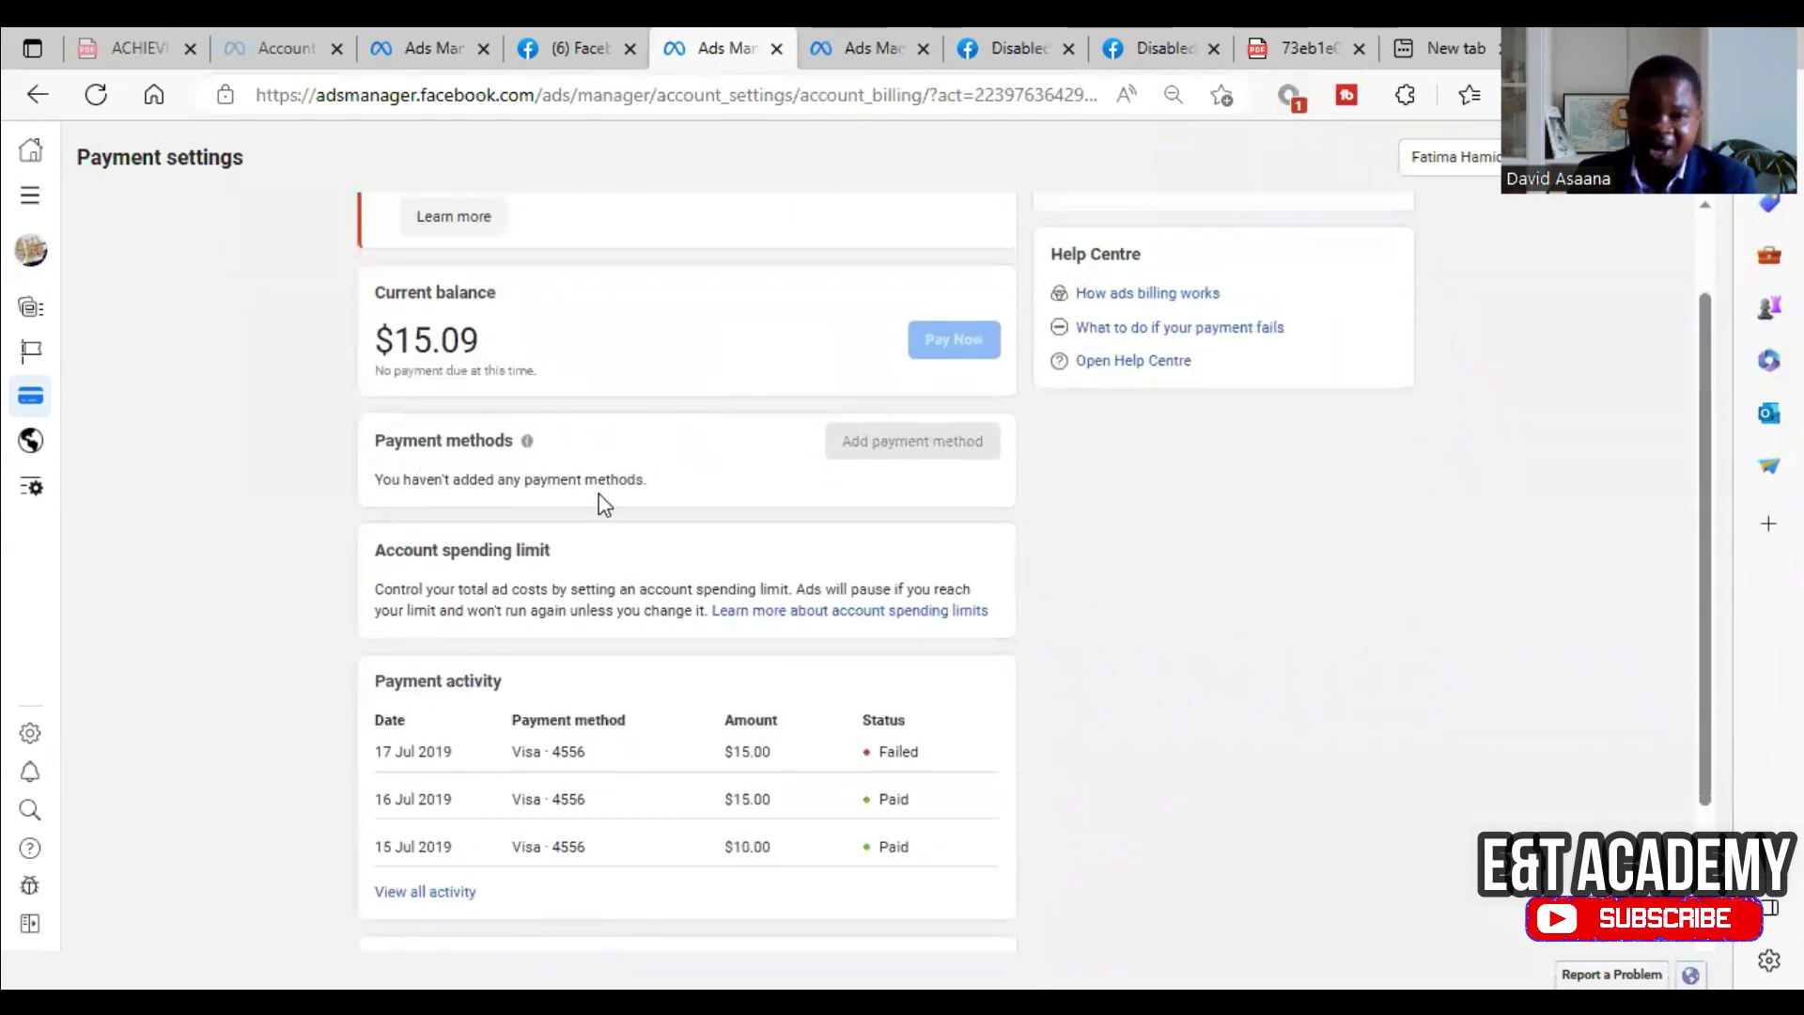
{"action": "scroll", "coordinate": [940, 611], "scroll_direction": "down", "scroll_amount": 2}
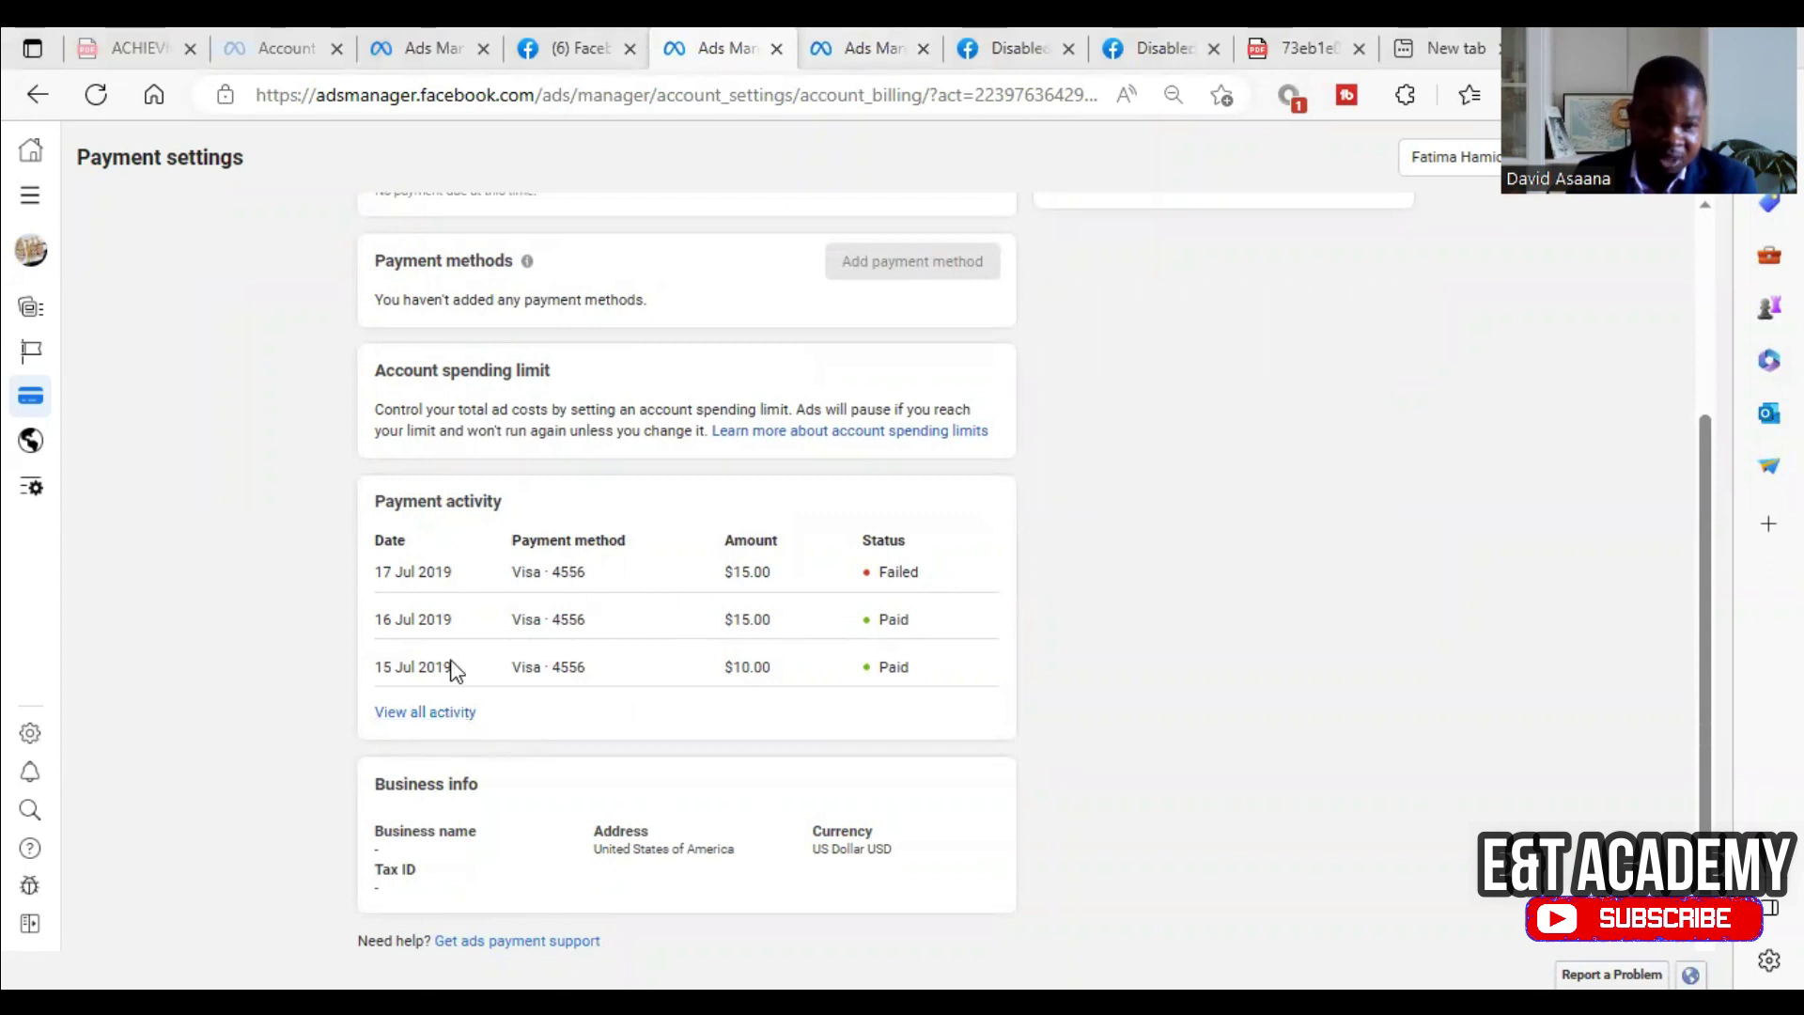
{"action": "scroll", "coordinate": [571, 399], "scroll_direction": "up", "scroll_amount": 3}
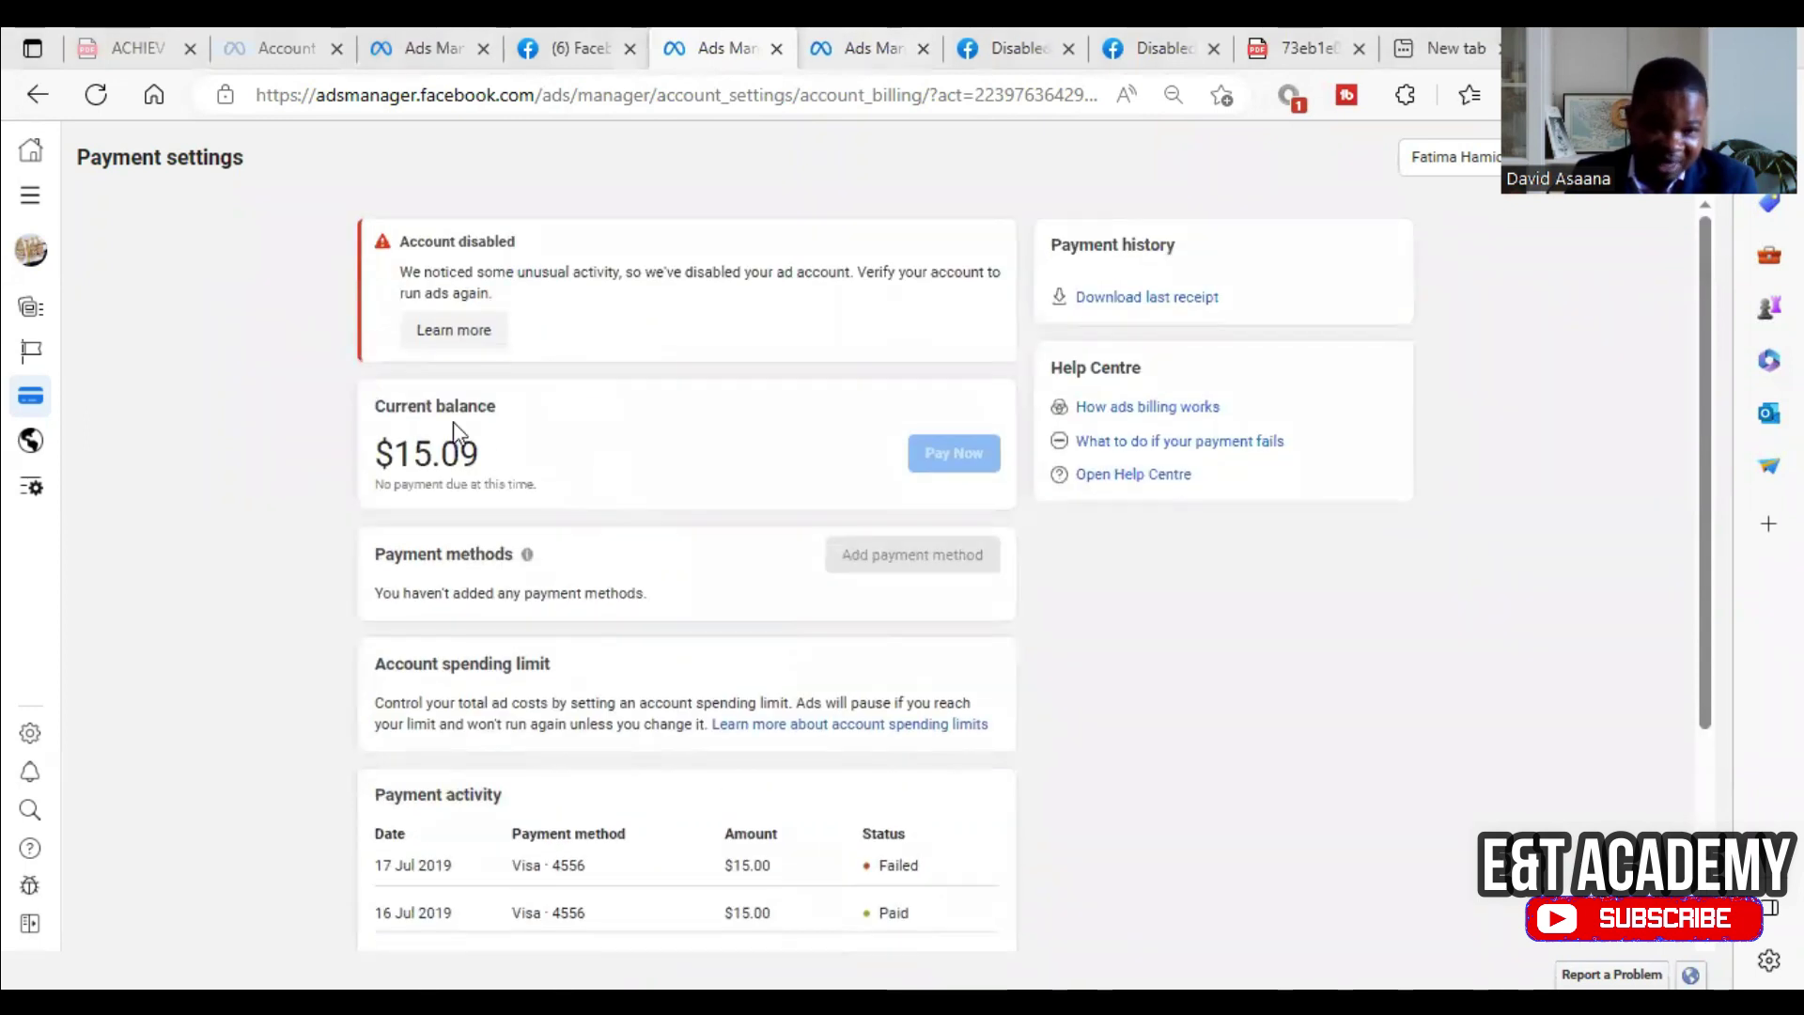
{"action": "scroll", "coordinate": [648, 549], "scroll_direction": "down", "scroll_amount": 1}
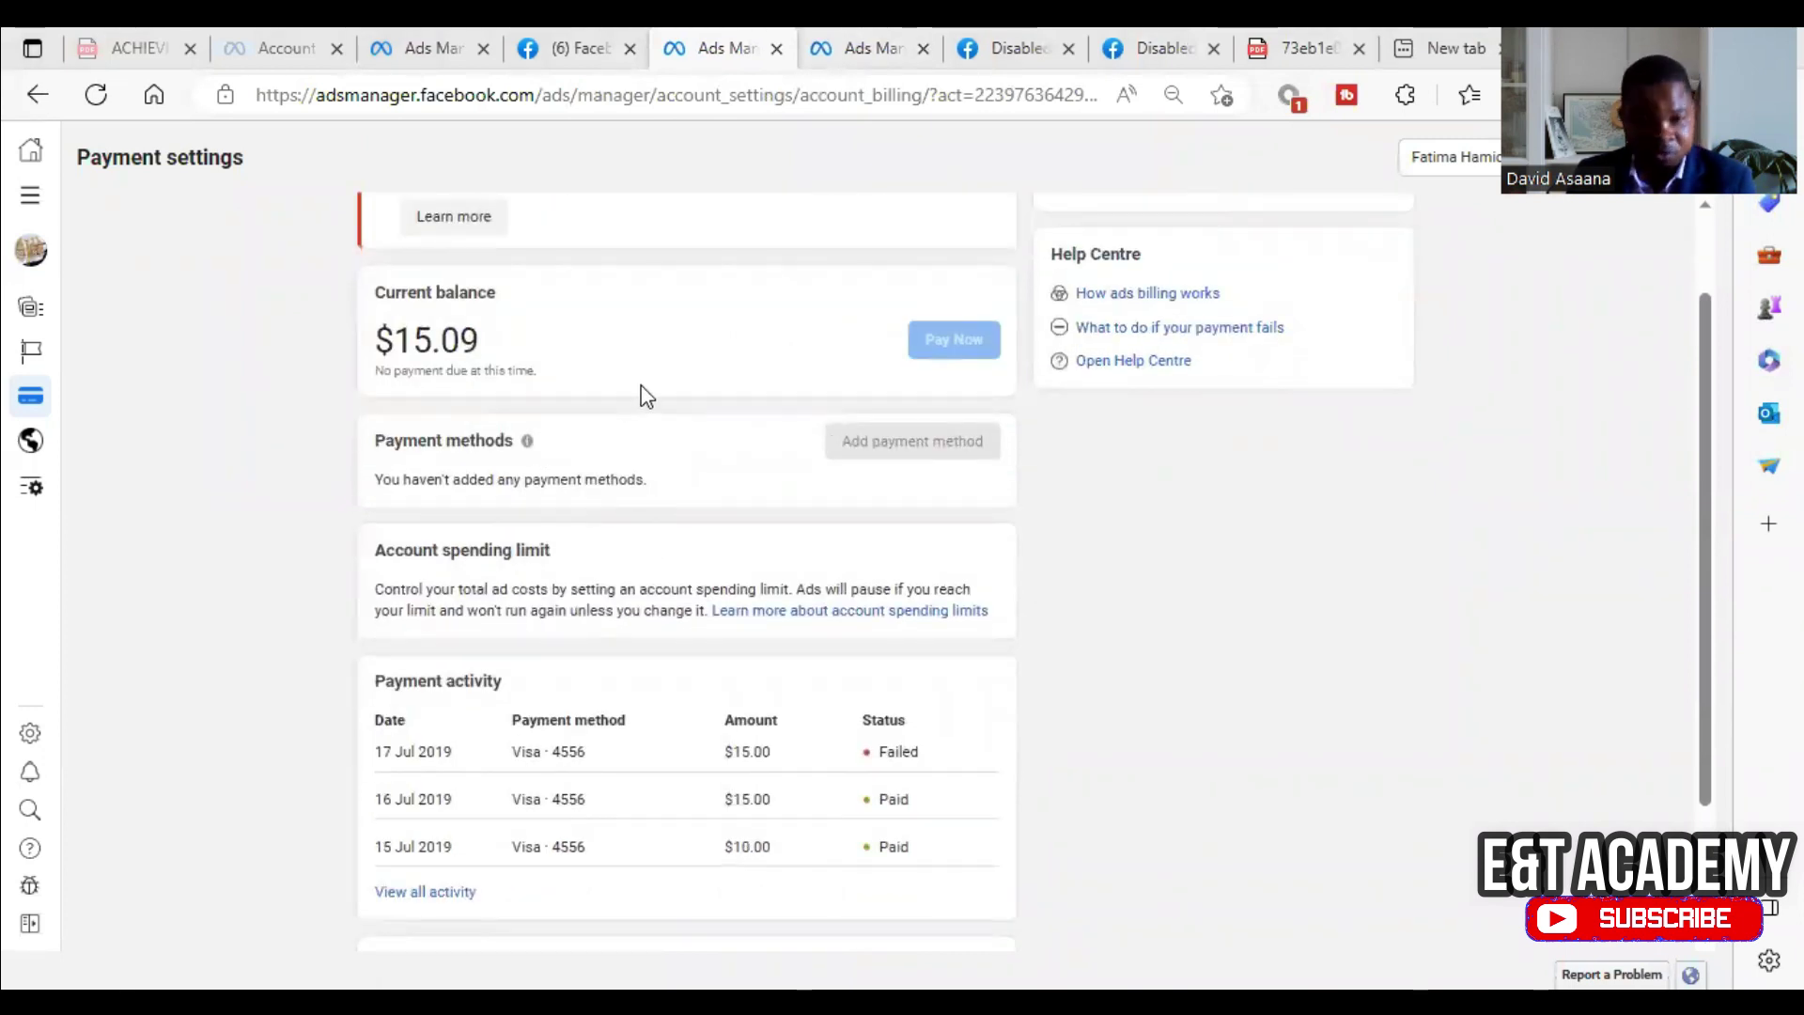
{"action": "scroll", "coordinate": [471, 499], "scroll_direction": "down", "scroll_amount": 2}
{"action": "left_click", "coordinate": [417, 713]}
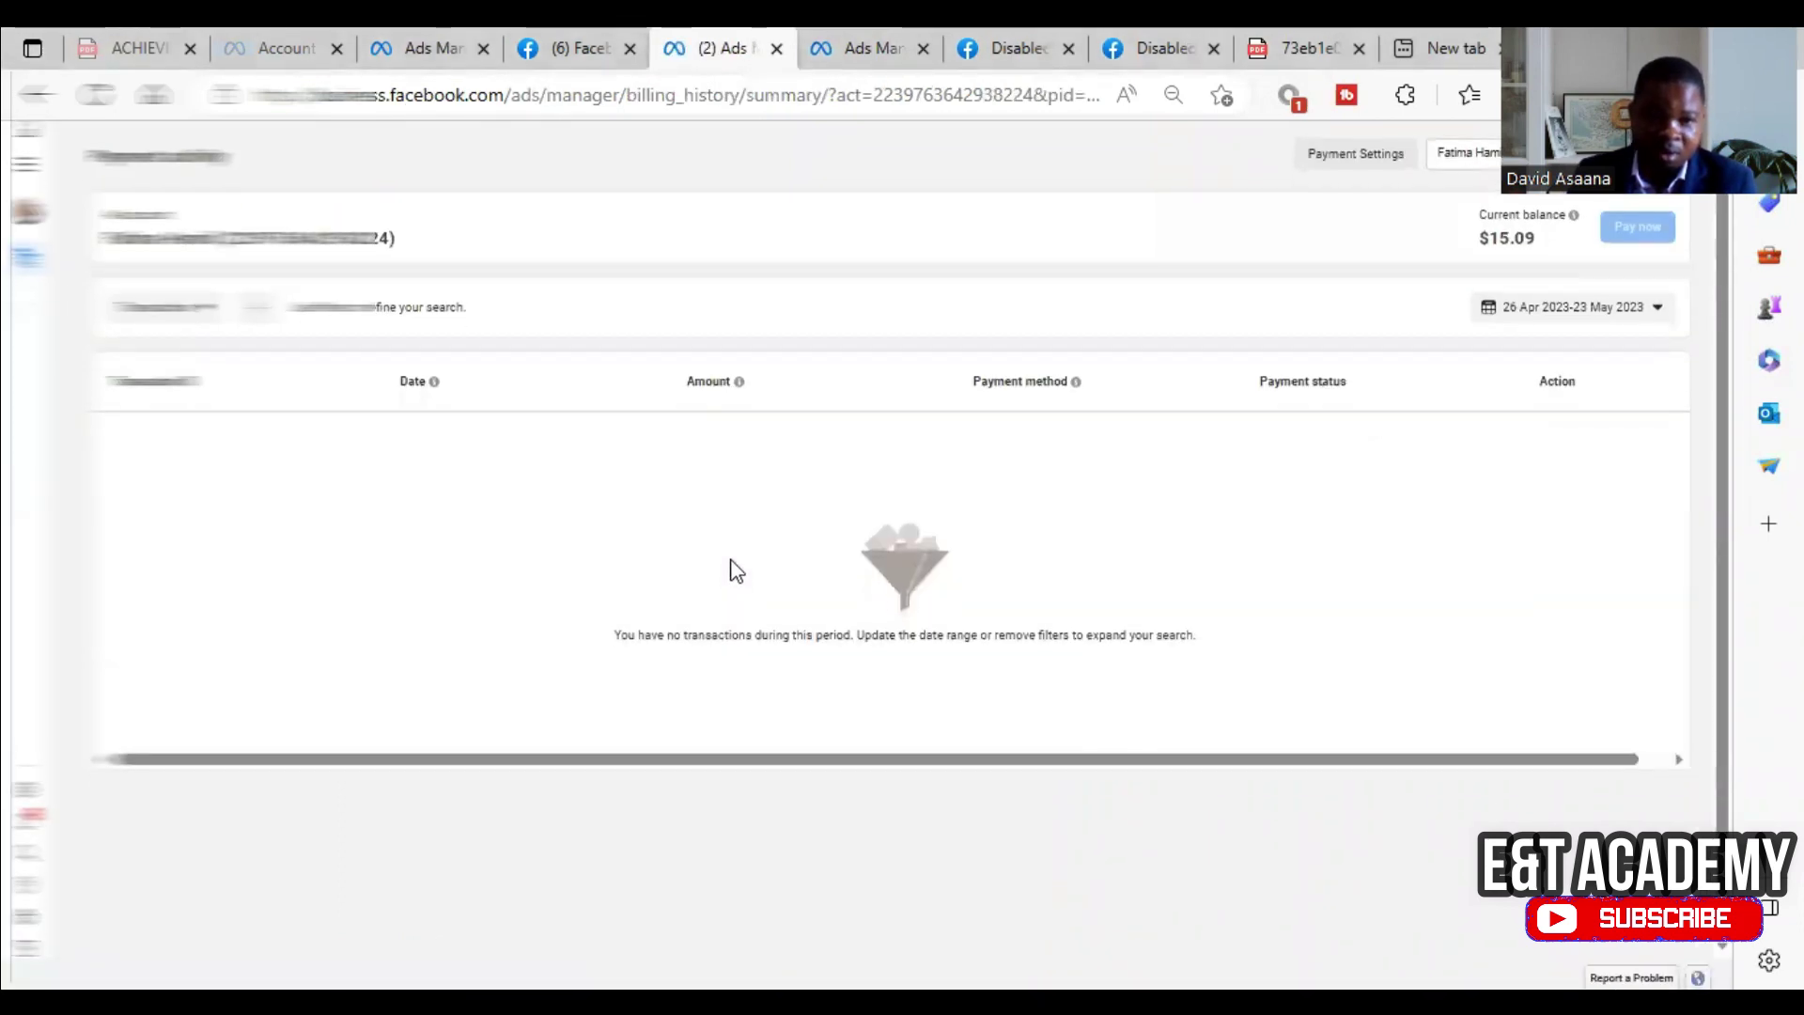
{"action": "left_click", "coordinate": [1372, 150]}
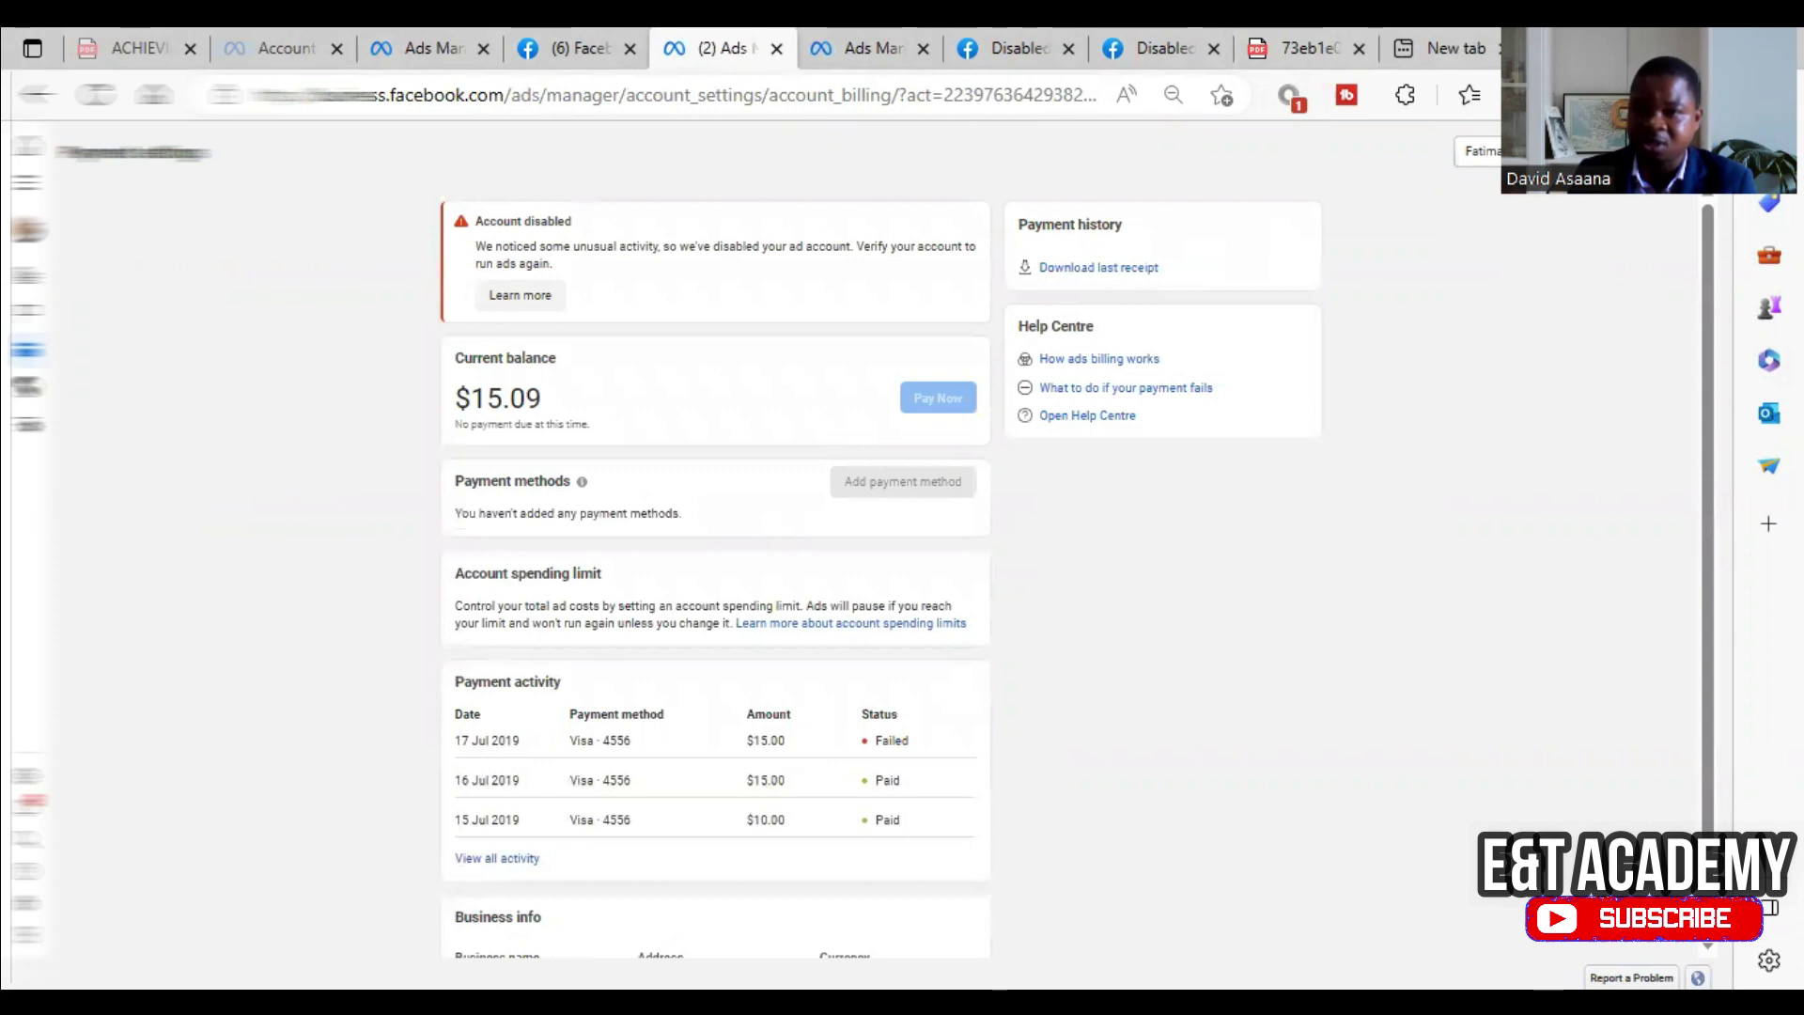
Switch briefly to the other ad account and back, then open the disabled account's full payment history
{"action": "left_click", "coordinate": [1565, 152]}
{"action": "left_click", "coordinate": [1573, 261]}
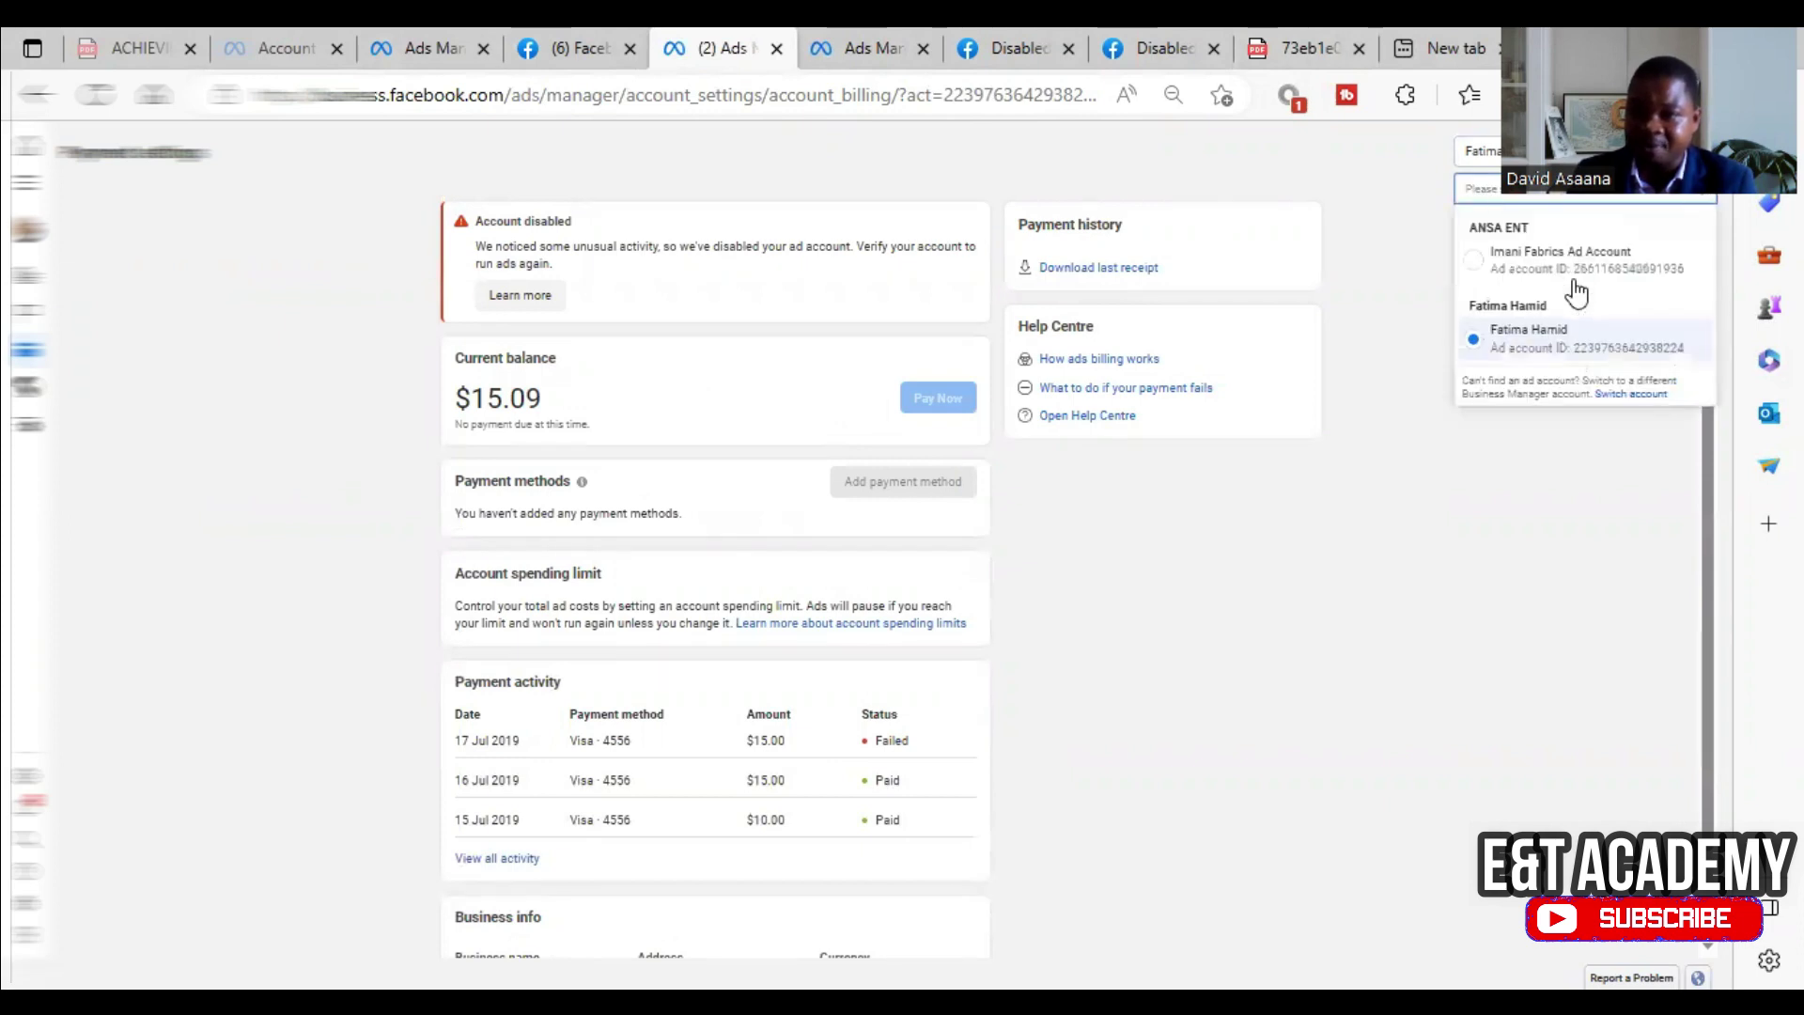
{"action": "left_click", "coordinate": [1573, 267]}
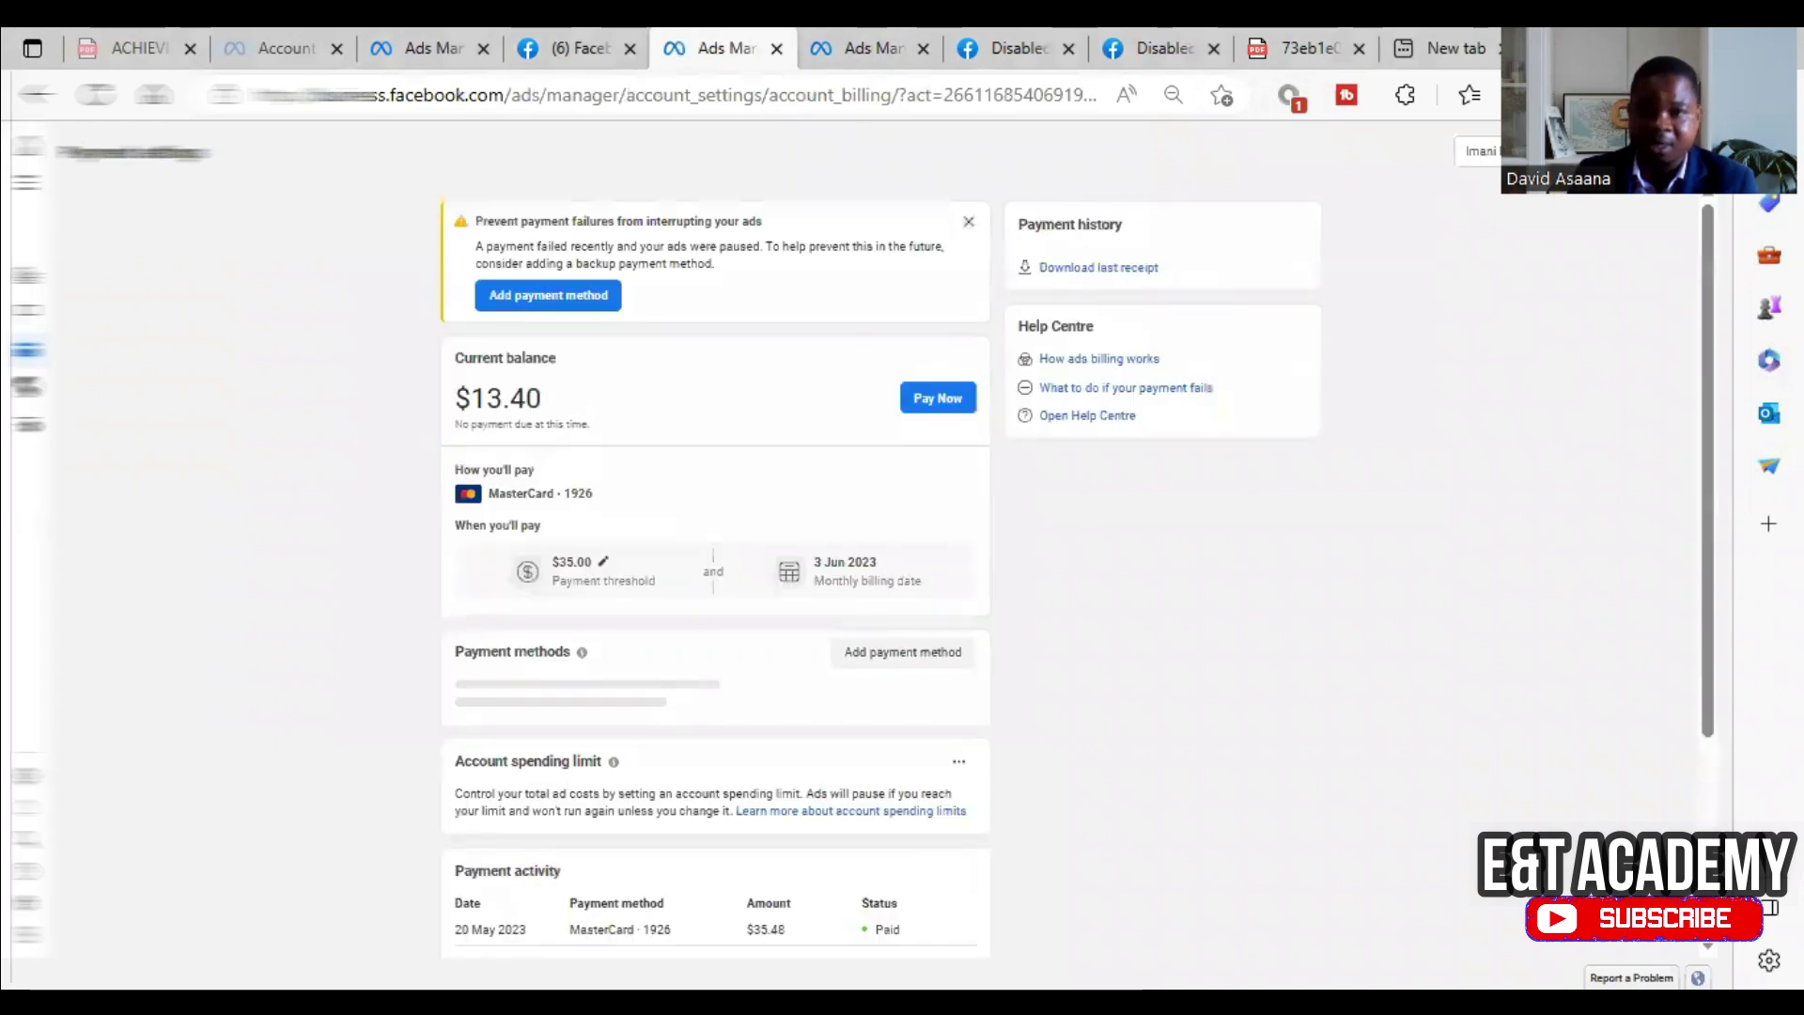
{"action": "left_click", "coordinate": [1565, 153]}
{"action": "left_click", "coordinate": [1576, 278]}
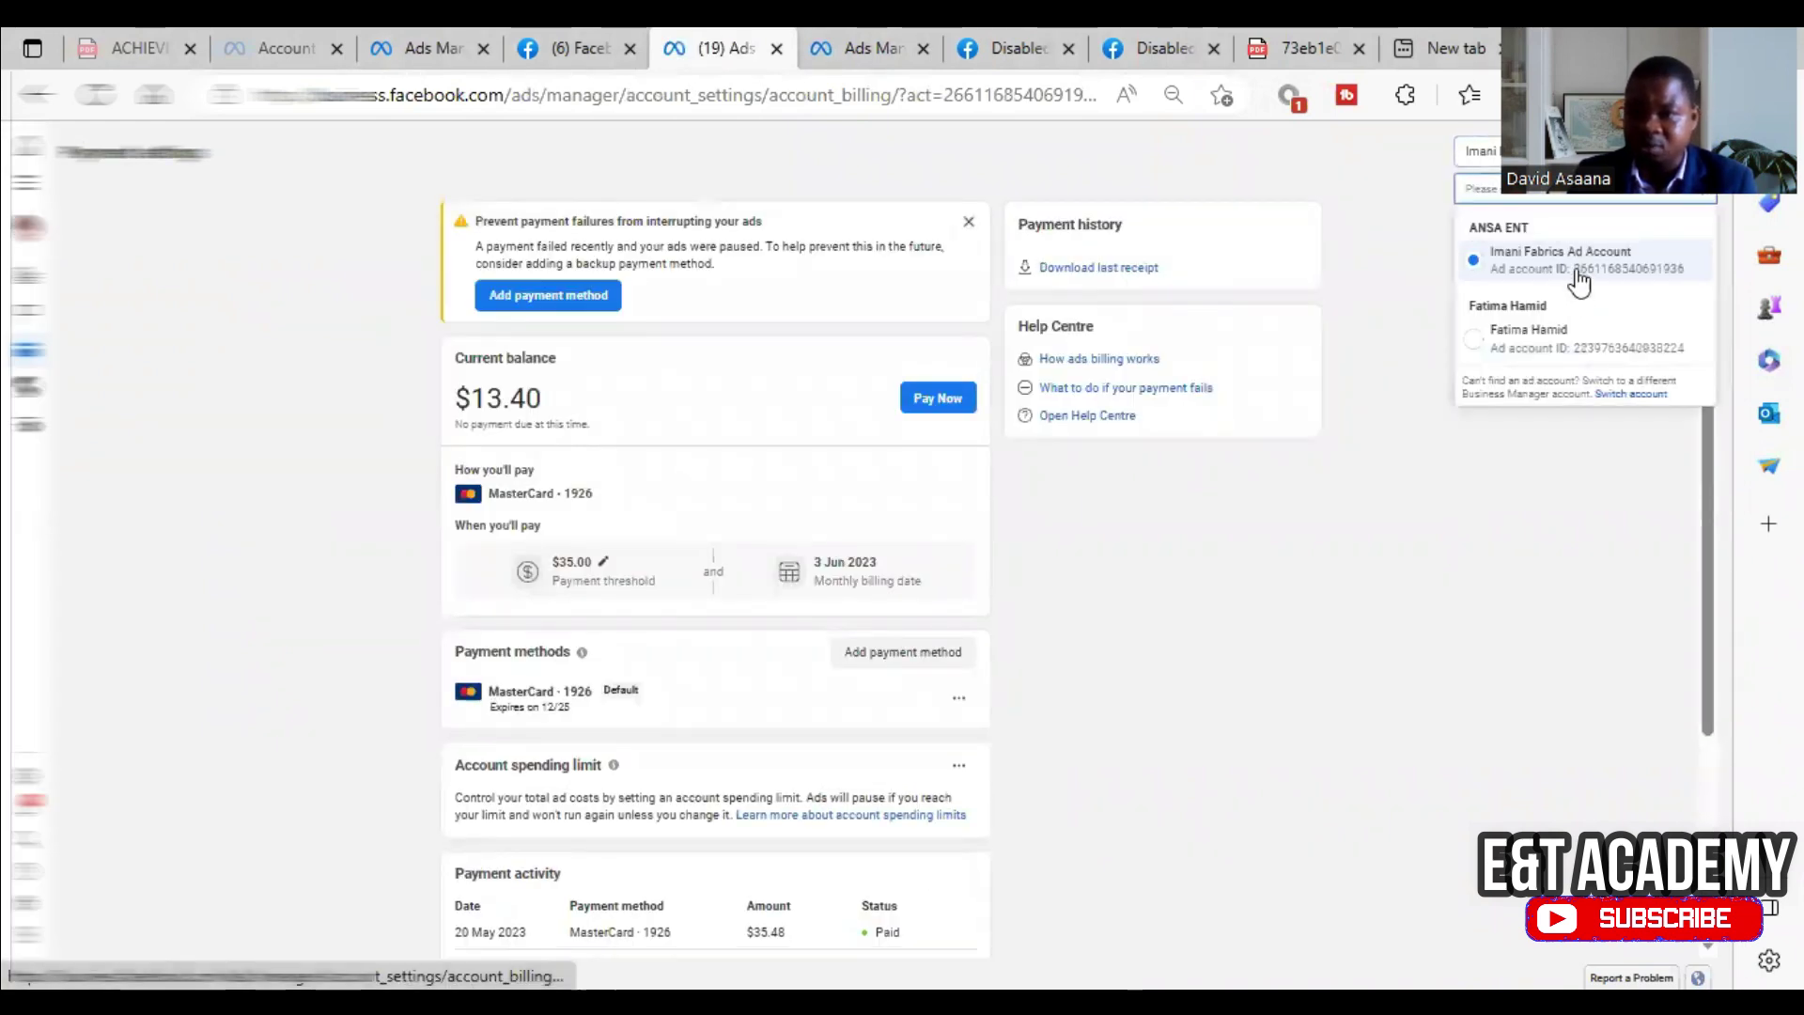
{"action": "left_click", "coordinate": [1580, 337]}
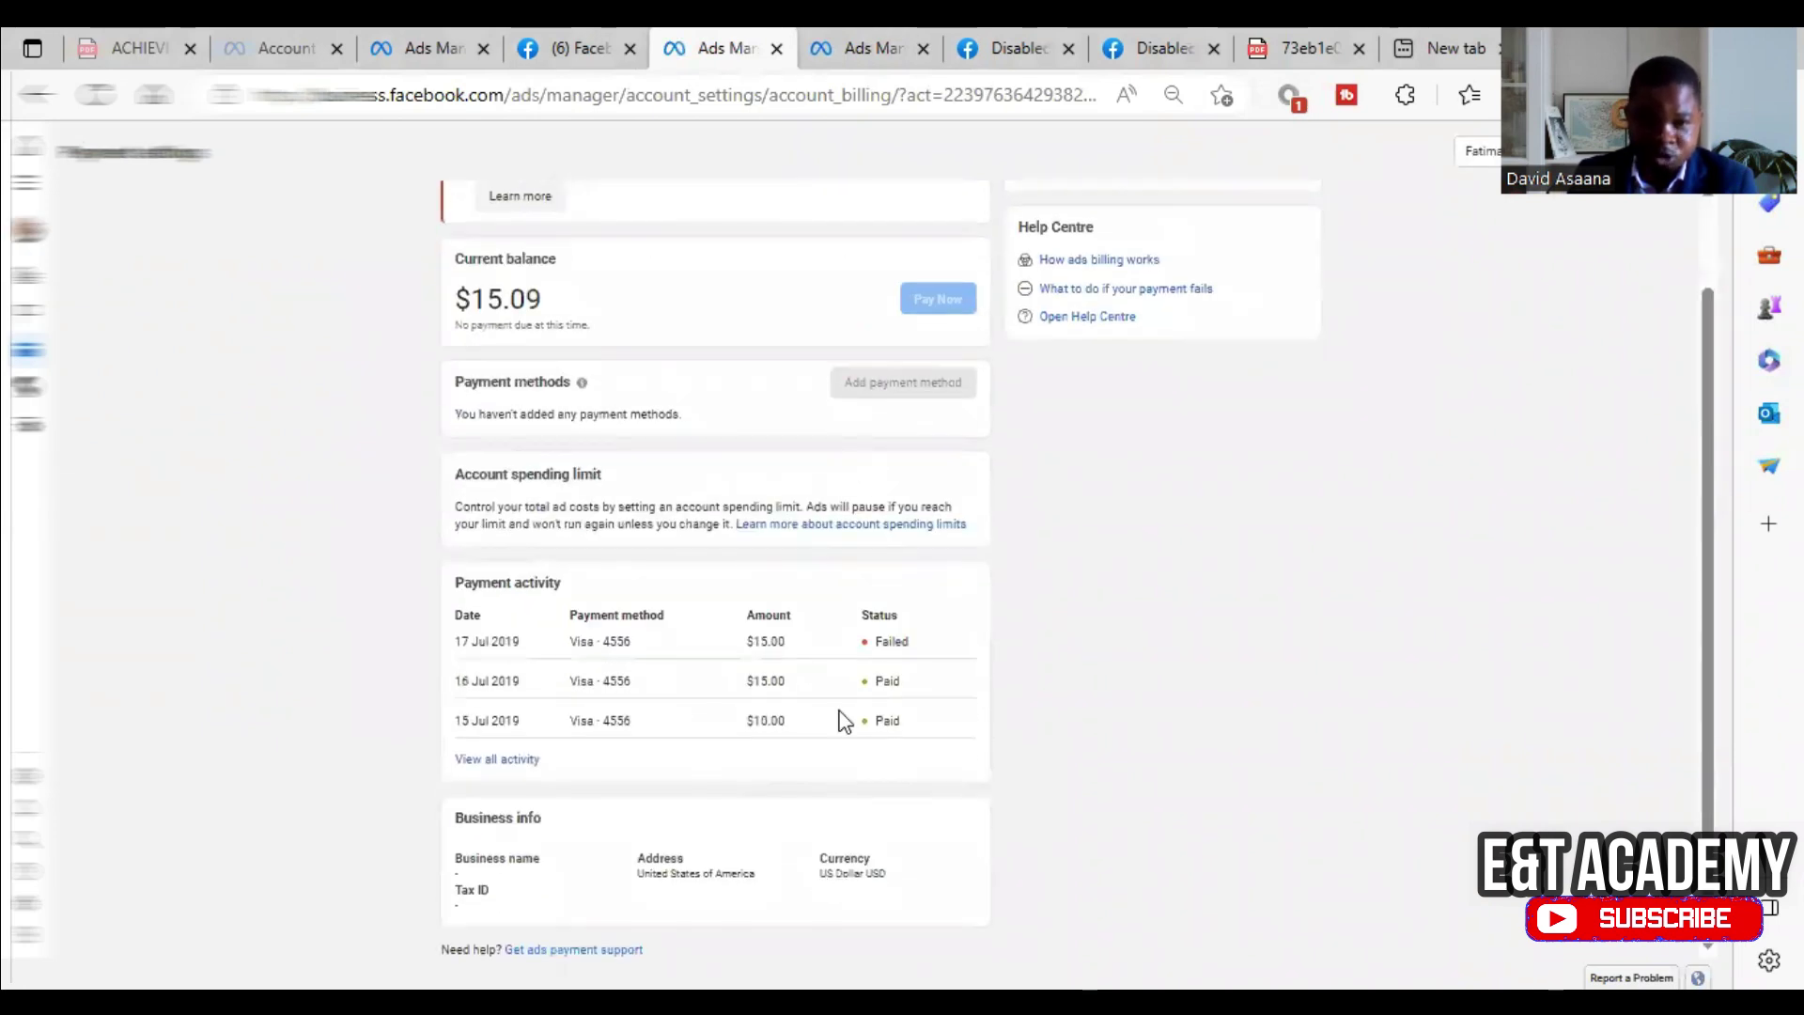
{"action": "left_click", "coordinate": [520, 760]}
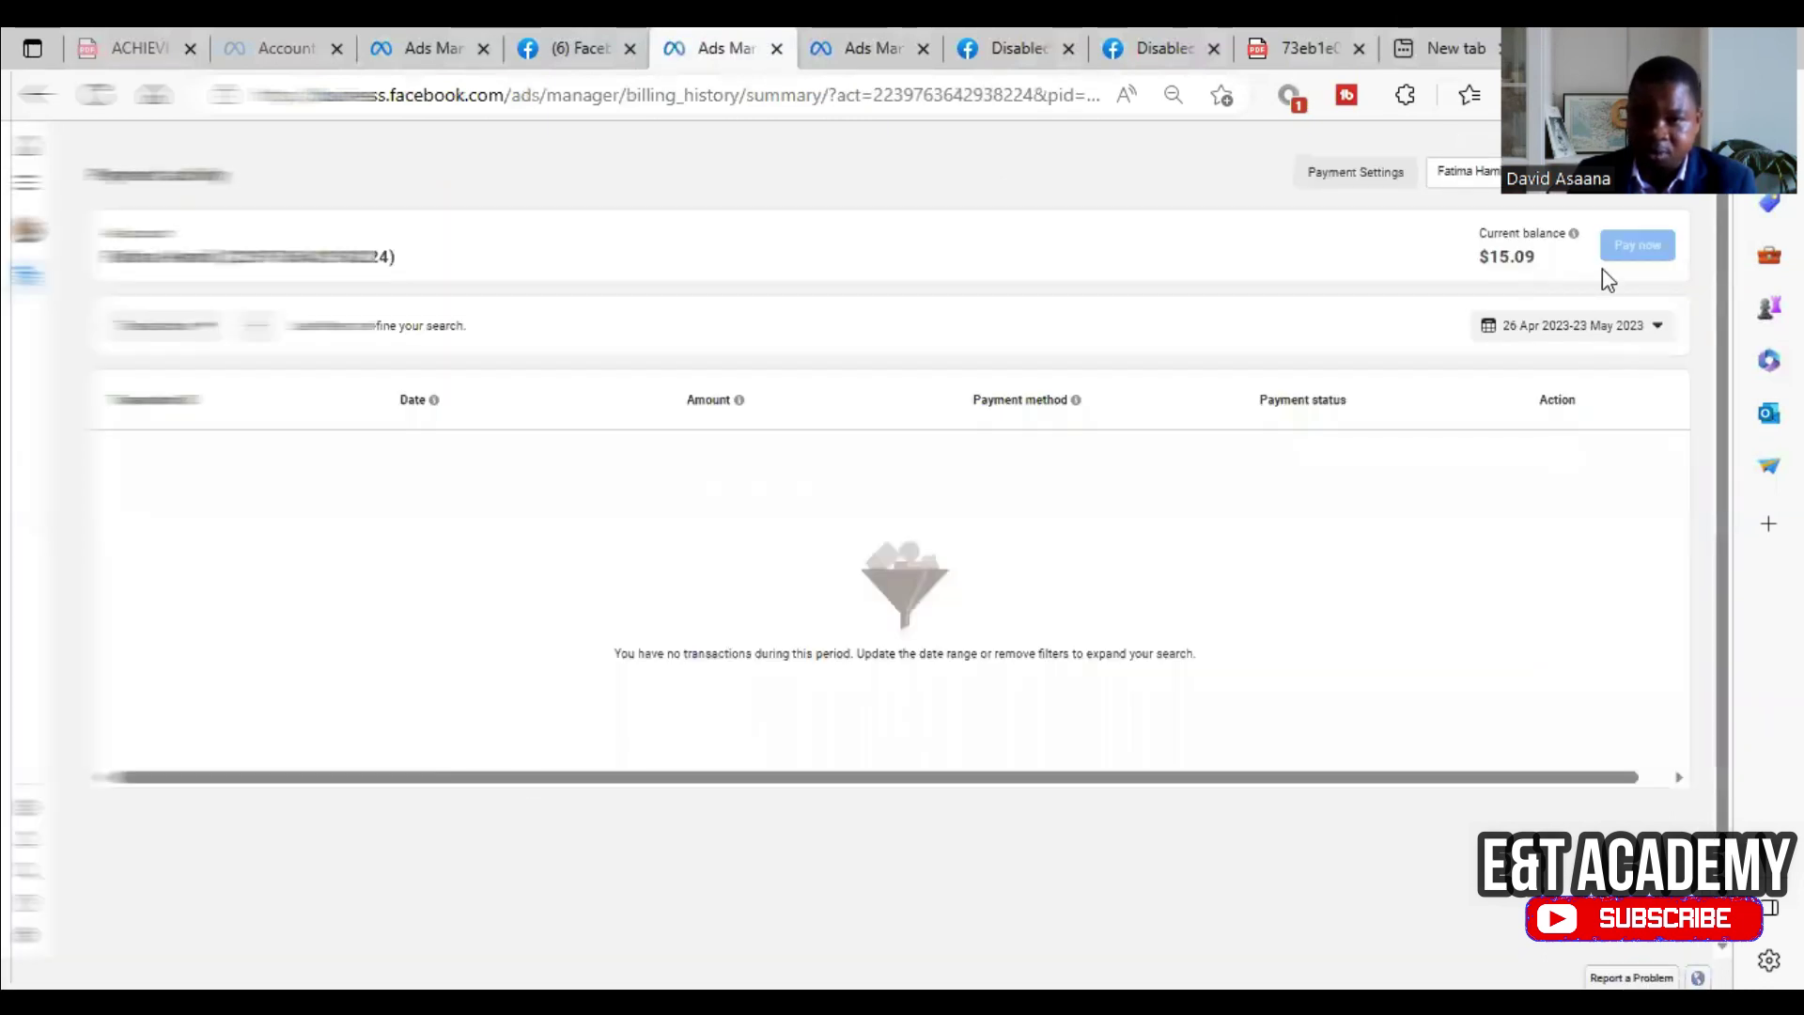
Set the payment activity date range to Lifetime and scan the July 2019 charges
{"action": "left_click", "coordinate": [1639, 329]}
{"action": "left_click", "coordinate": [1210, 377]}
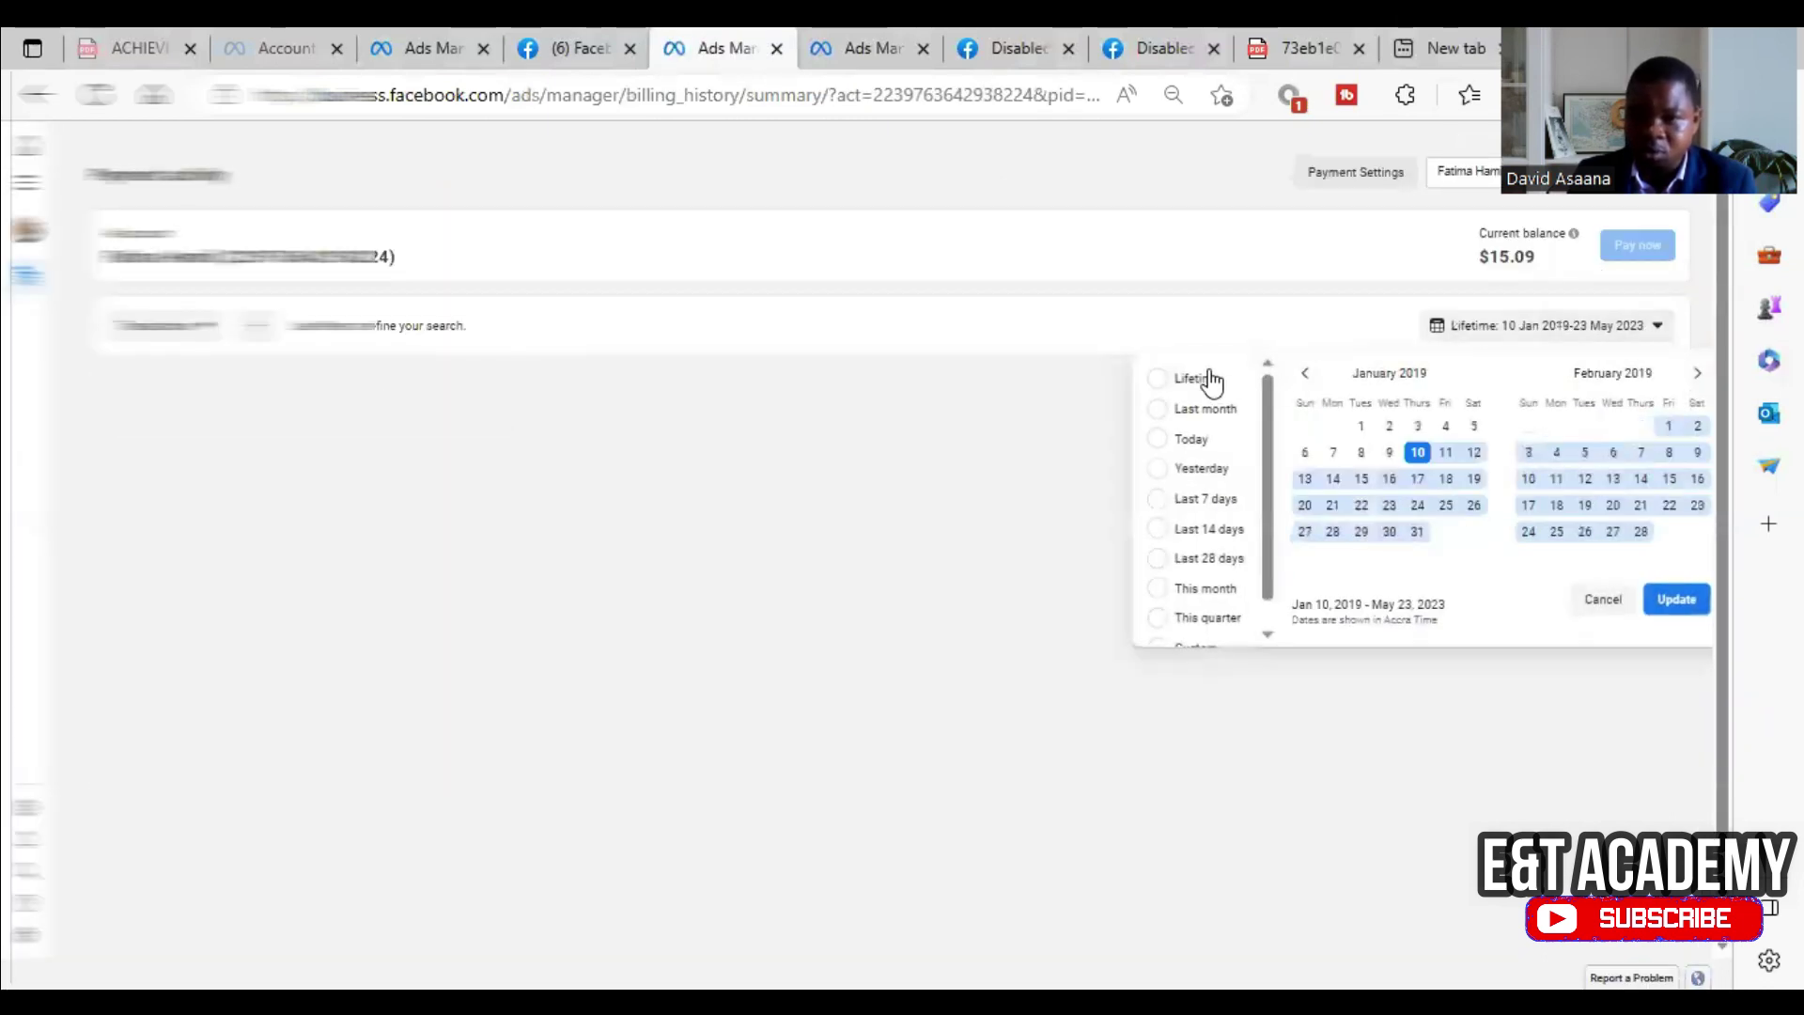
{"action": "scroll", "coordinate": [1236, 535], "scroll_direction": "down", "scroll_amount": 4}
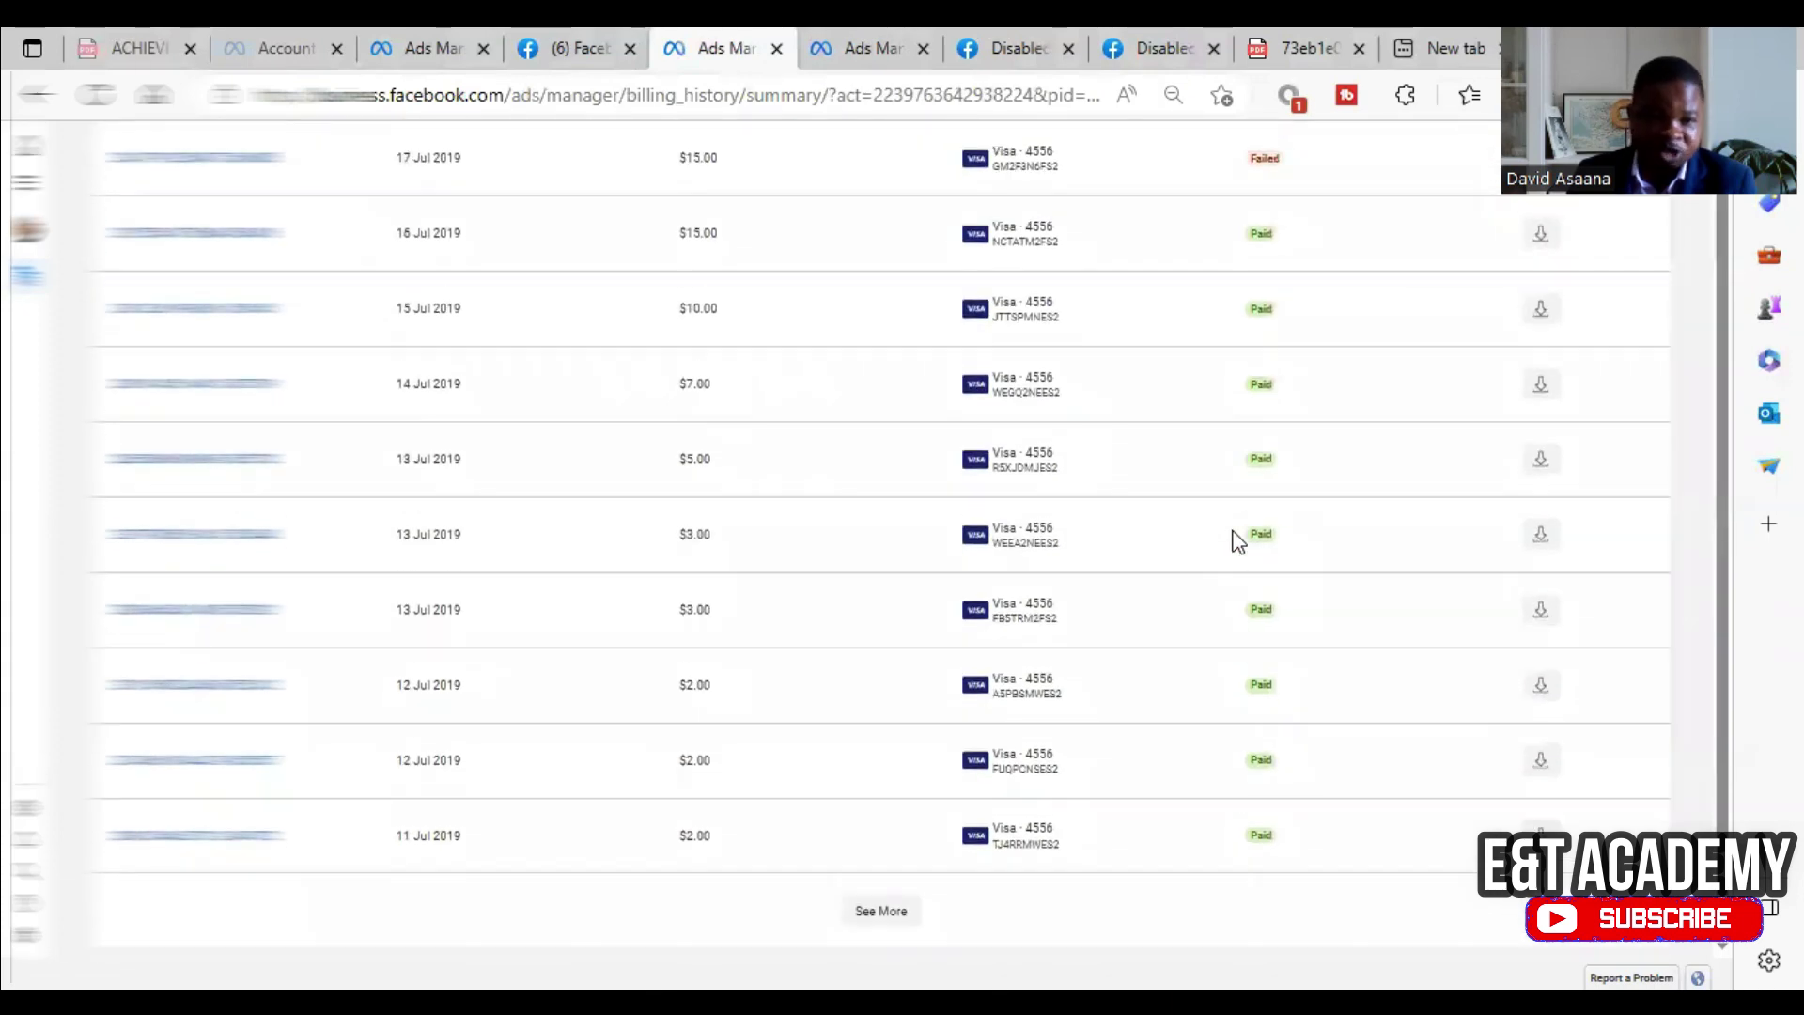
{"action": "scroll", "coordinate": [752, 601], "scroll_direction": "up", "scroll_amount": 4}
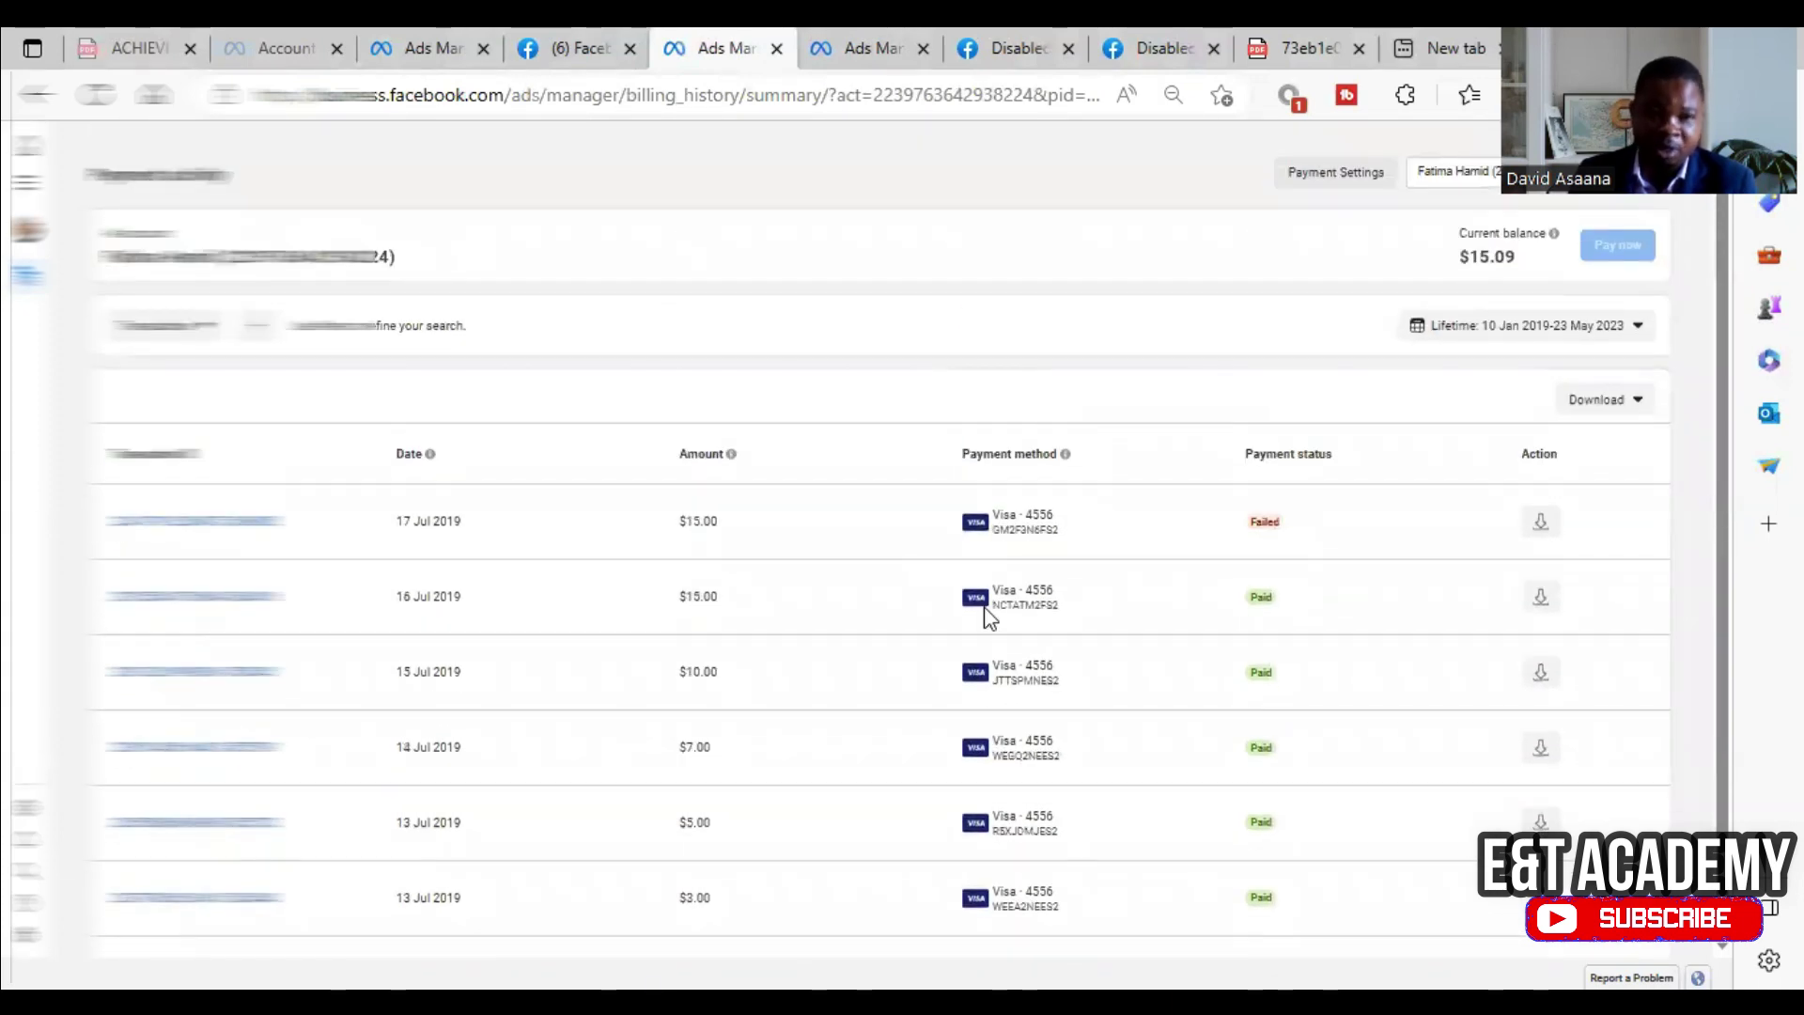